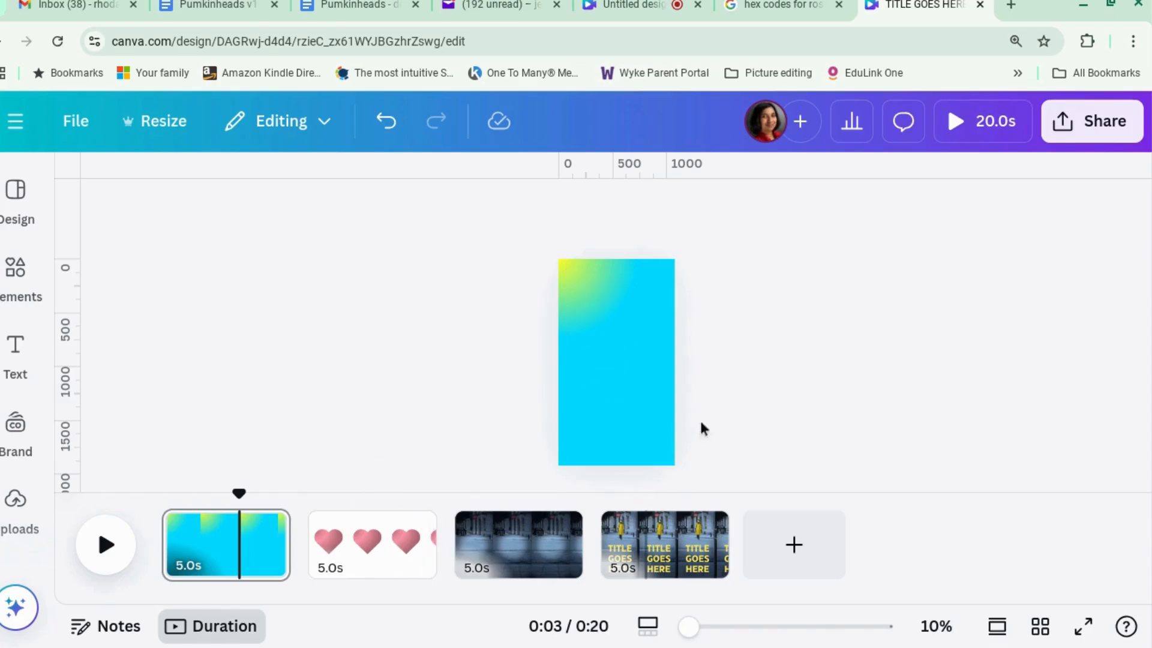
Step: Look through the example pages in the timeline: the heart, the dark street photo and the title page
{"action": "left_click", "coordinate": [368, 546]}
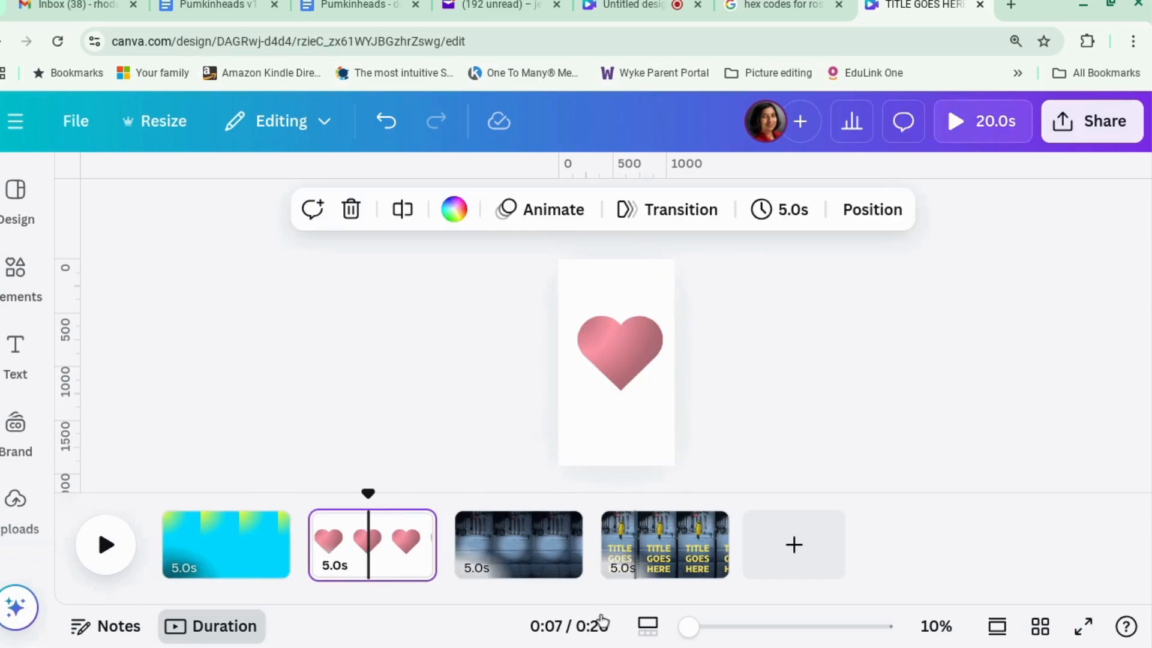
{"action": "left_click", "coordinate": [545, 561]}
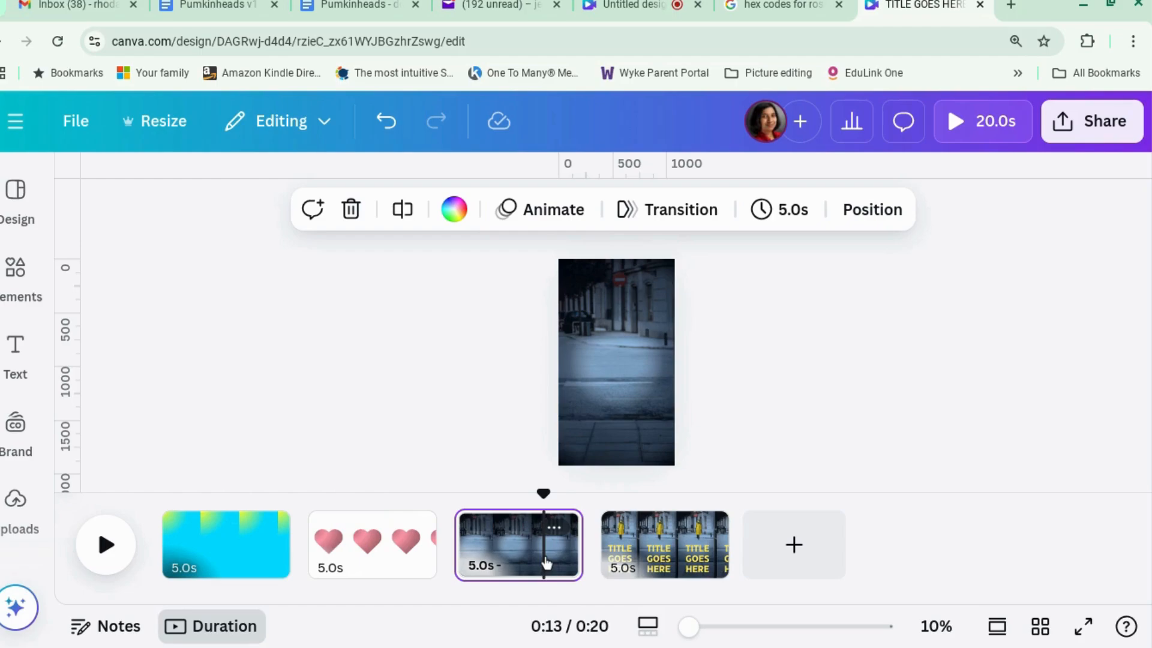
{"action": "left_click", "coordinate": [657, 575]}
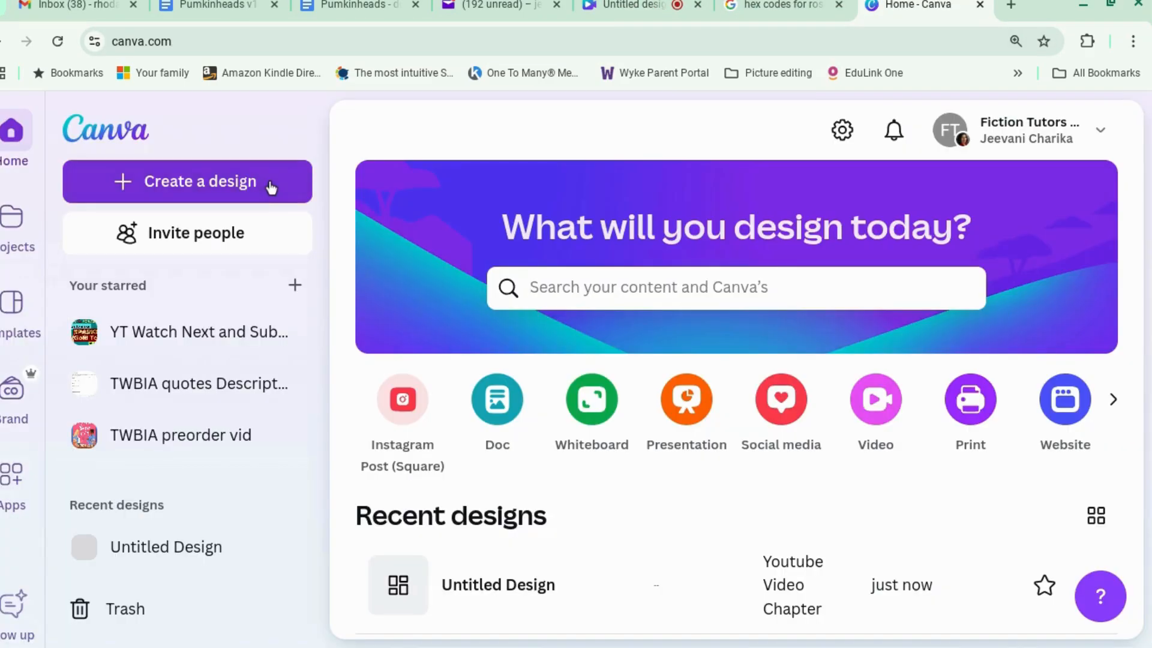
Step: Create a new Instagram Reel design and dismiss the template suggestions
{"action": "left_click", "coordinate": [272, 187]}
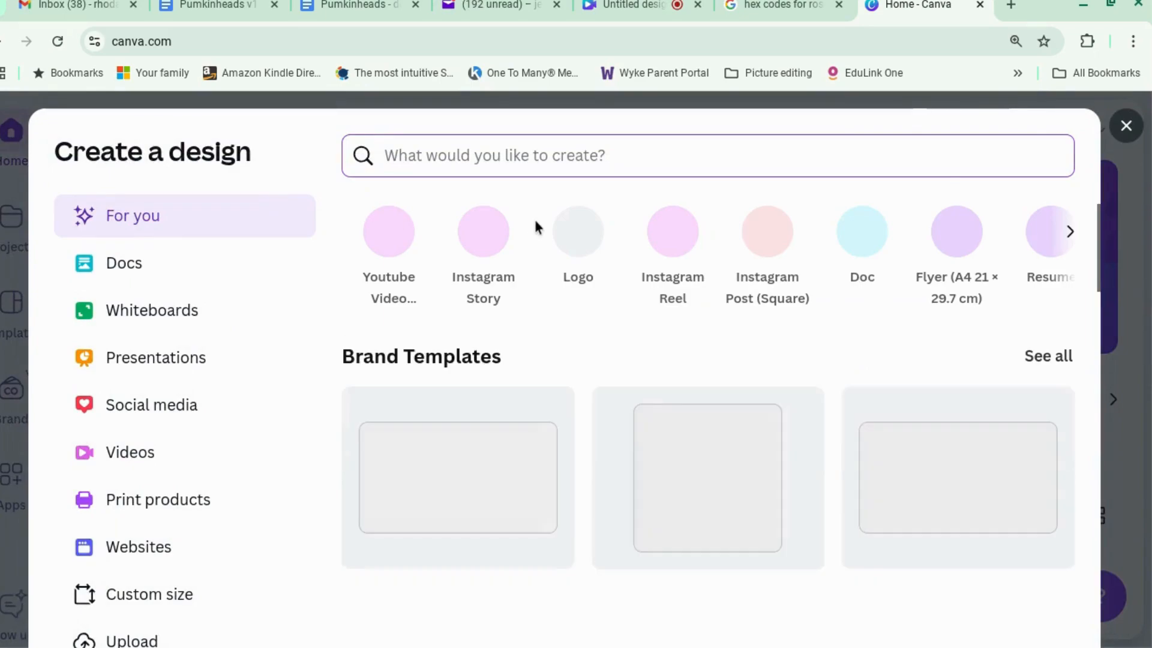
{"action": "left_click", "coordinate": [674, 239]}
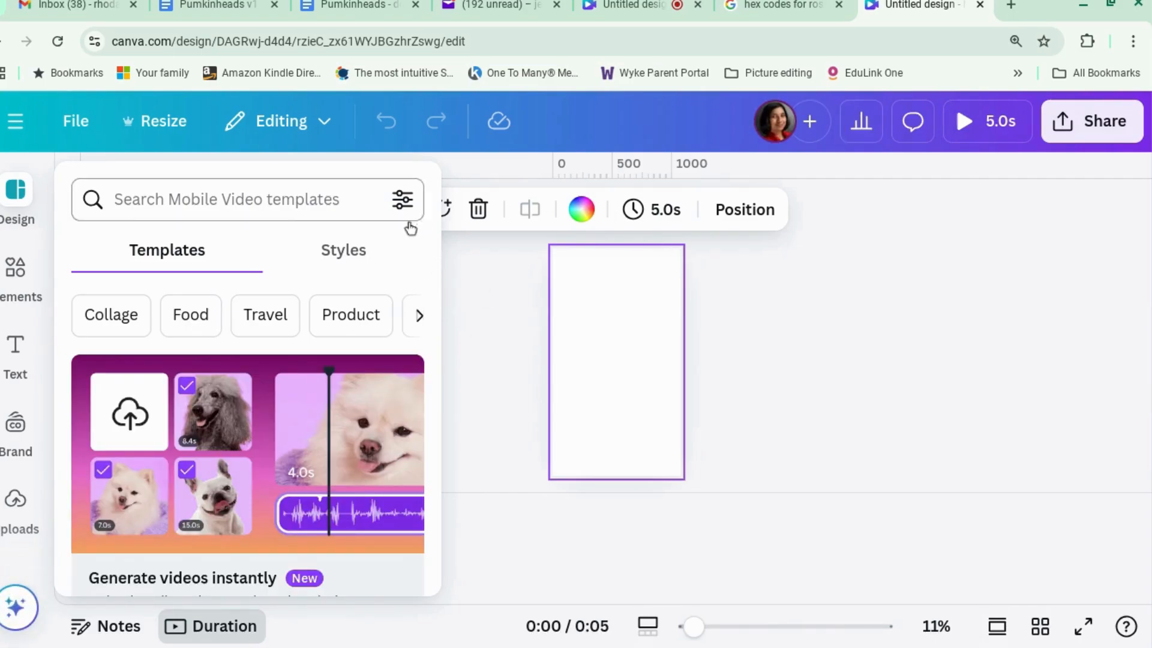
{"action": "left_click", "coordinate": [469, 293]}
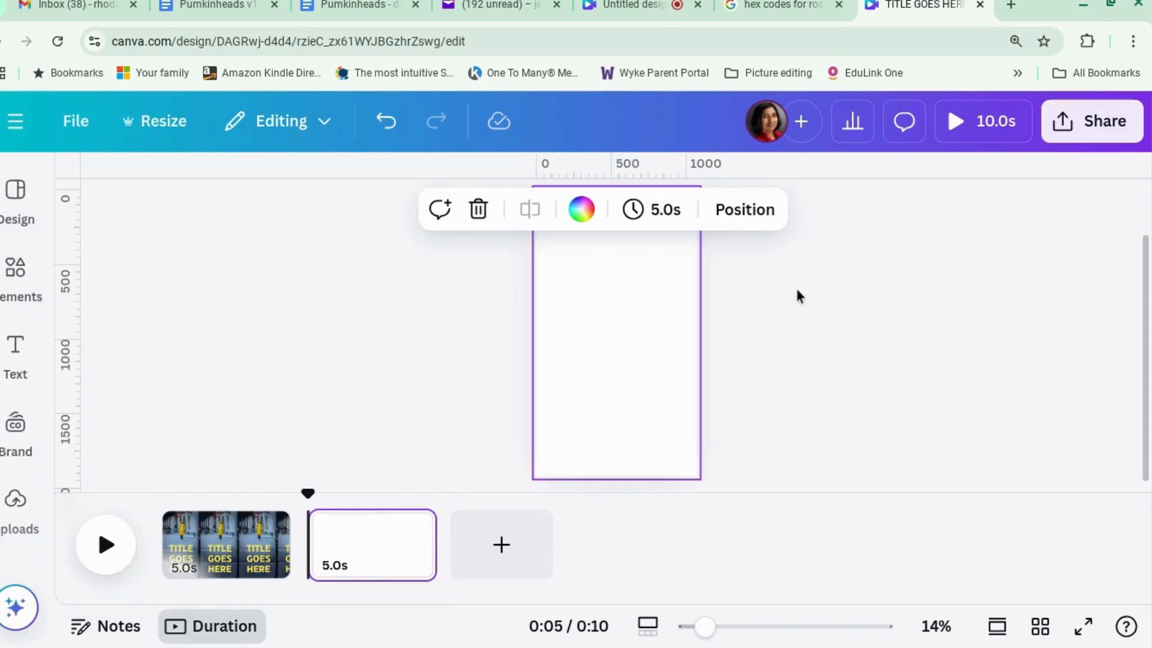
Step: Set the blank second page's background to the solid dark red #B3031D as a new document colour
{"action": "left_click", "coordinate": [628, 338]}
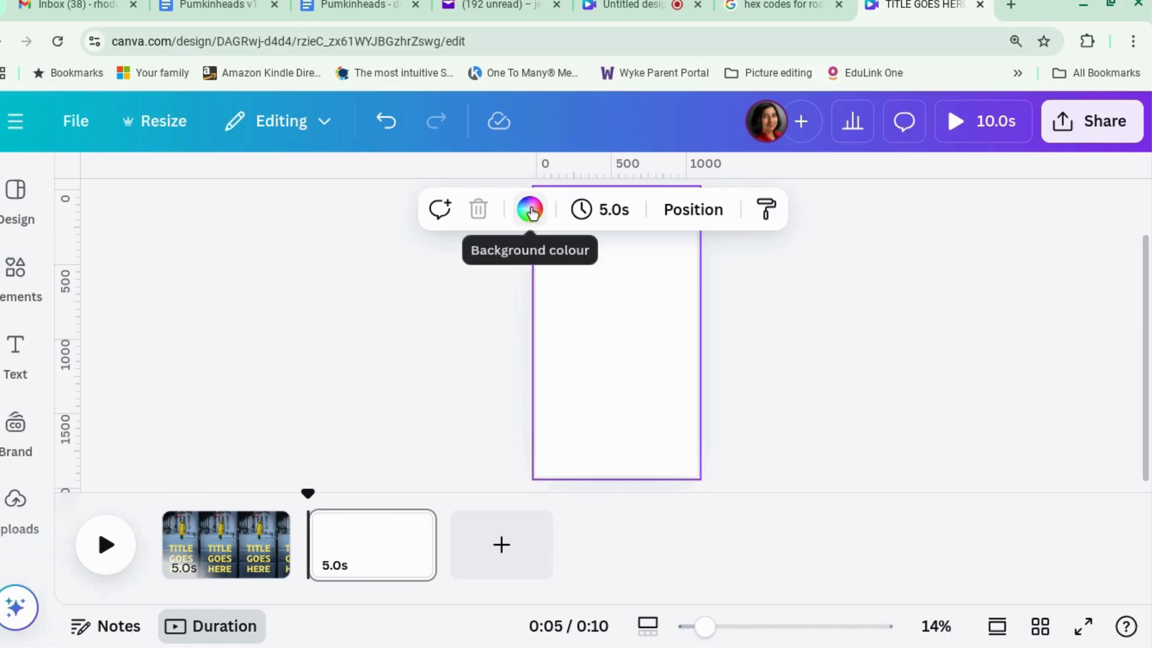
{"action": "left_click", "coordinate": [14, 278]}
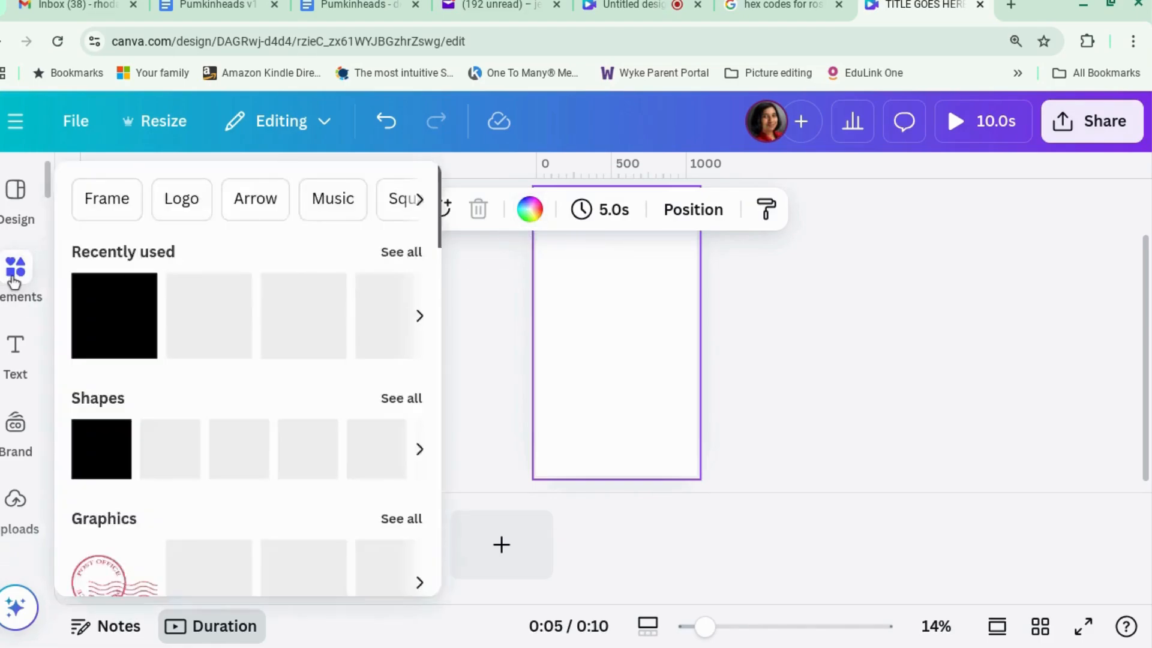
{"action": "left_click", "coordinate": [449, 264]}
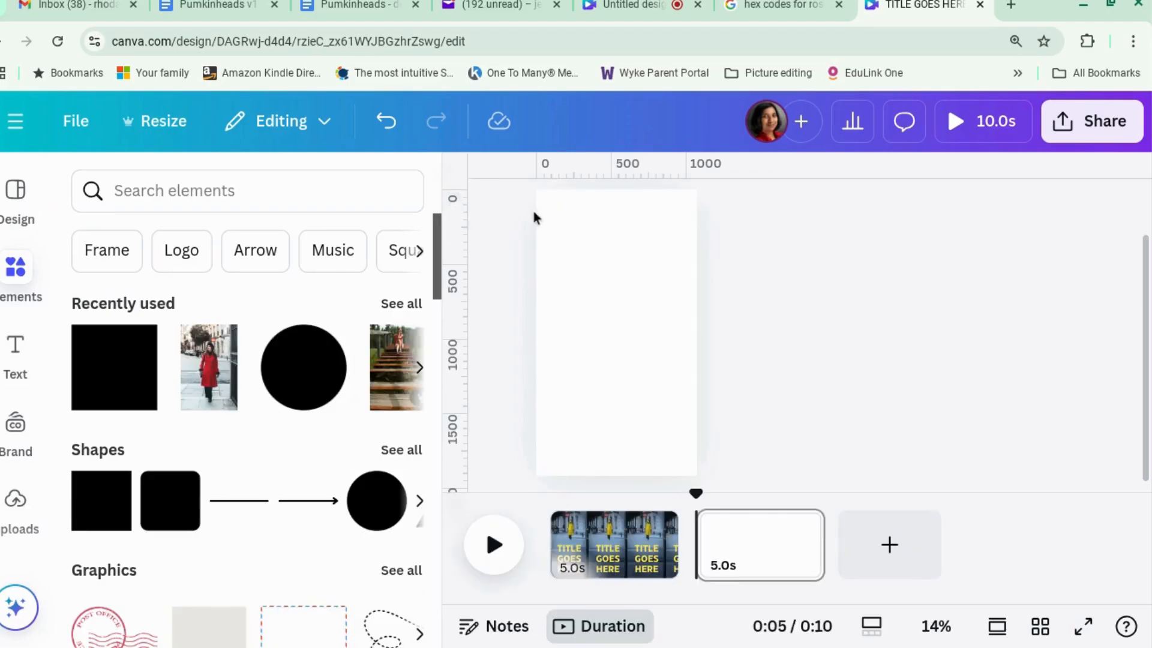
{"action": "left_click", "coordinate": [622, 265]}
{"action": "left_click", "coordinate": [723, 210]}
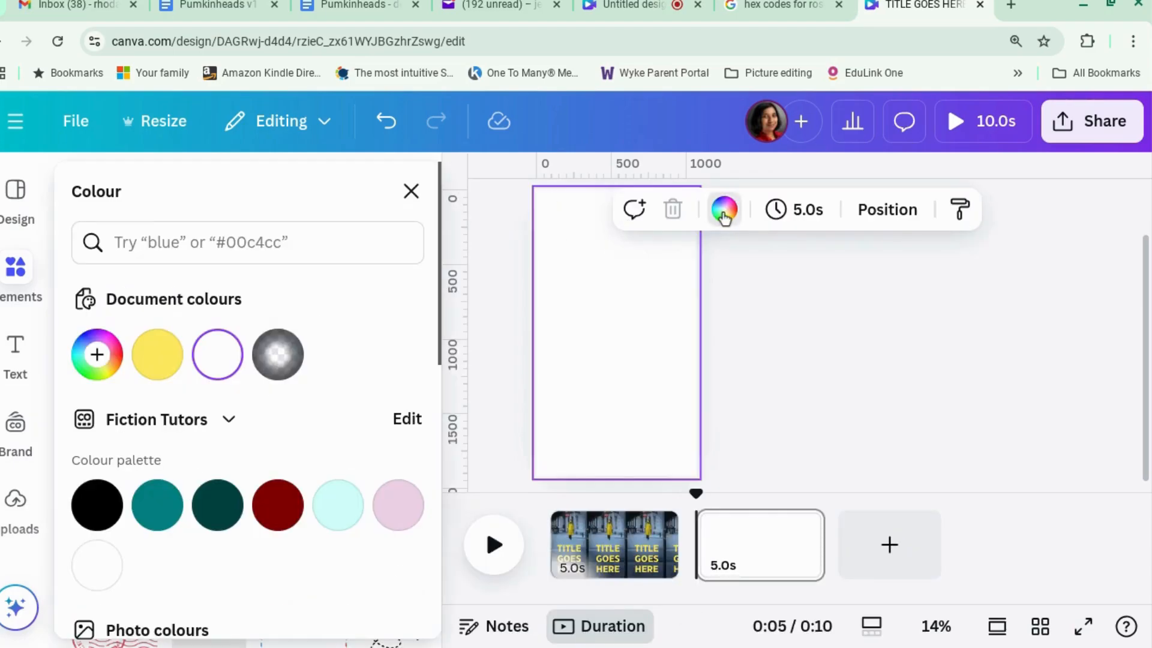
{"action": "left_click", "coordinate": [97, 354]}
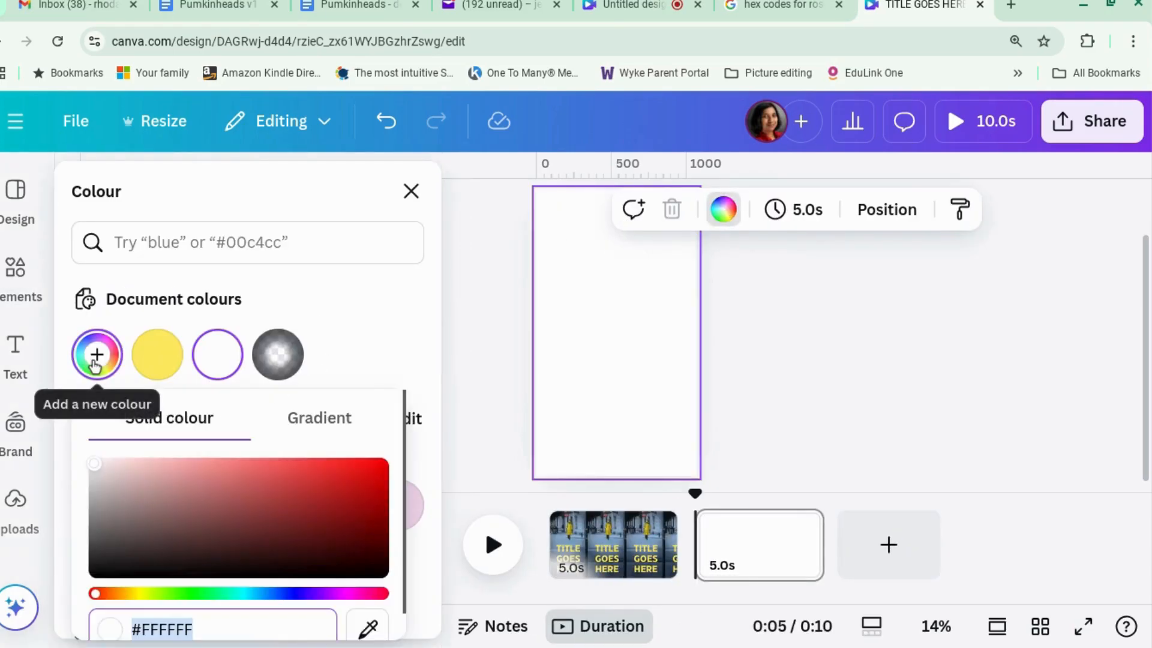
{"action": "left_click", "coordinate": [369, 463]}
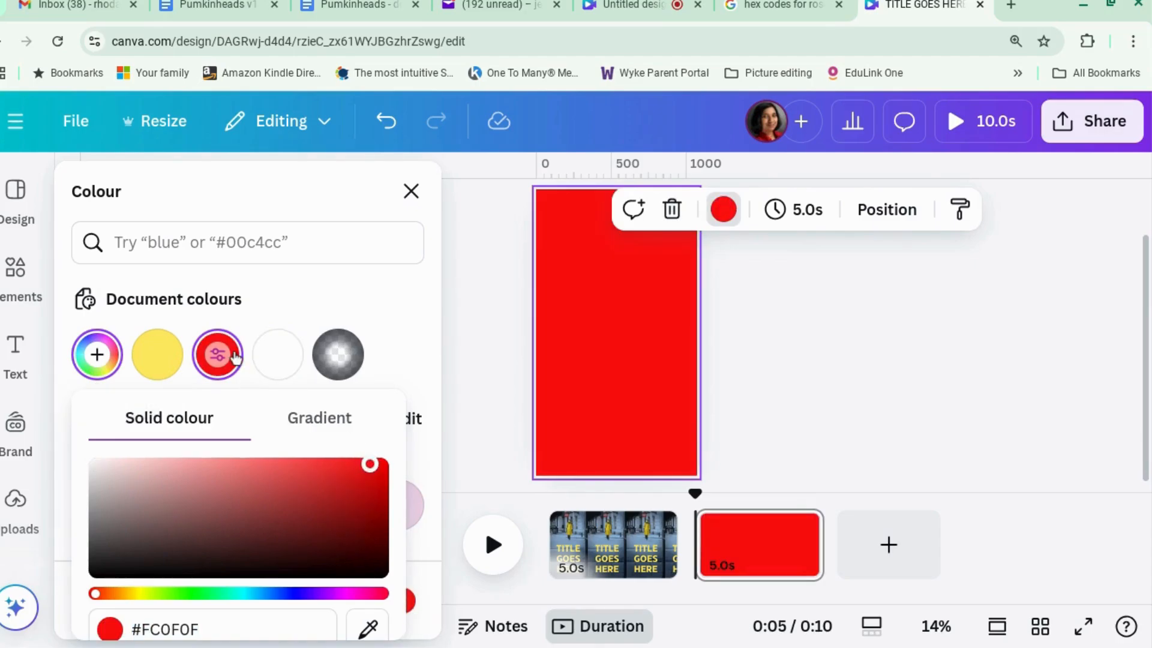
{"action": "left_click_drag", "start_coordinate": [96, 594], "coordinate": [375, 594]}
{"action": "left_click_drag", "start_coordinate": [370, 464], "coordinate": [382, 493]}
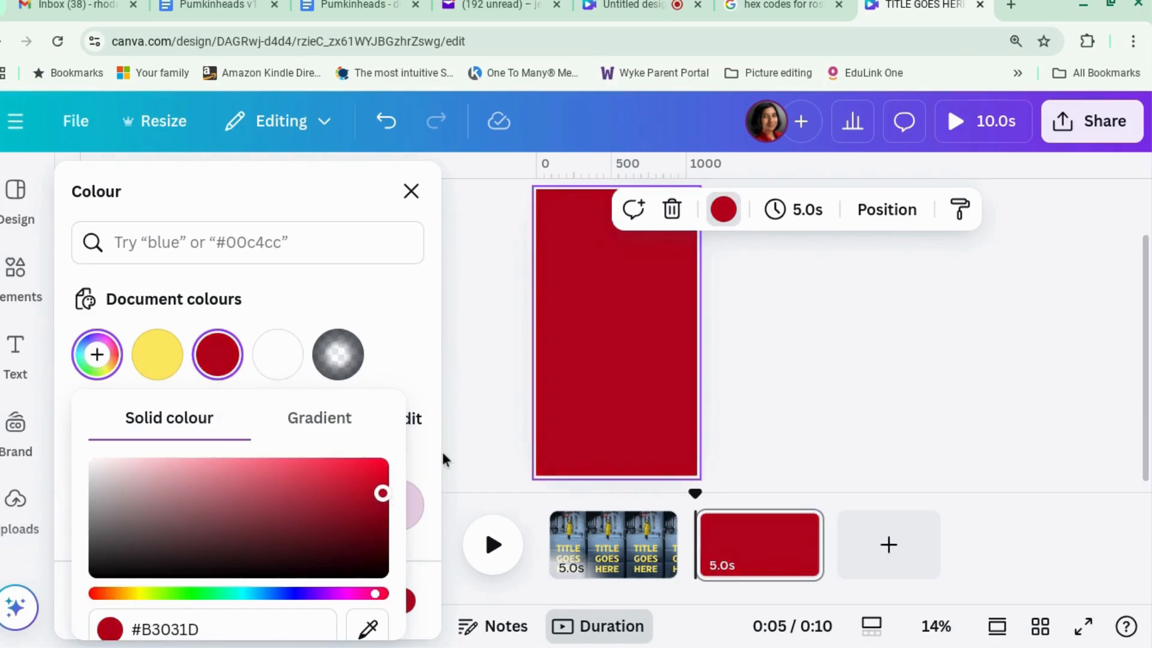
Step: Turn the red background into a gradient and set its second colour to dark purple #790A4F
{"action": "left_click", "coordinate": [217, 357]}
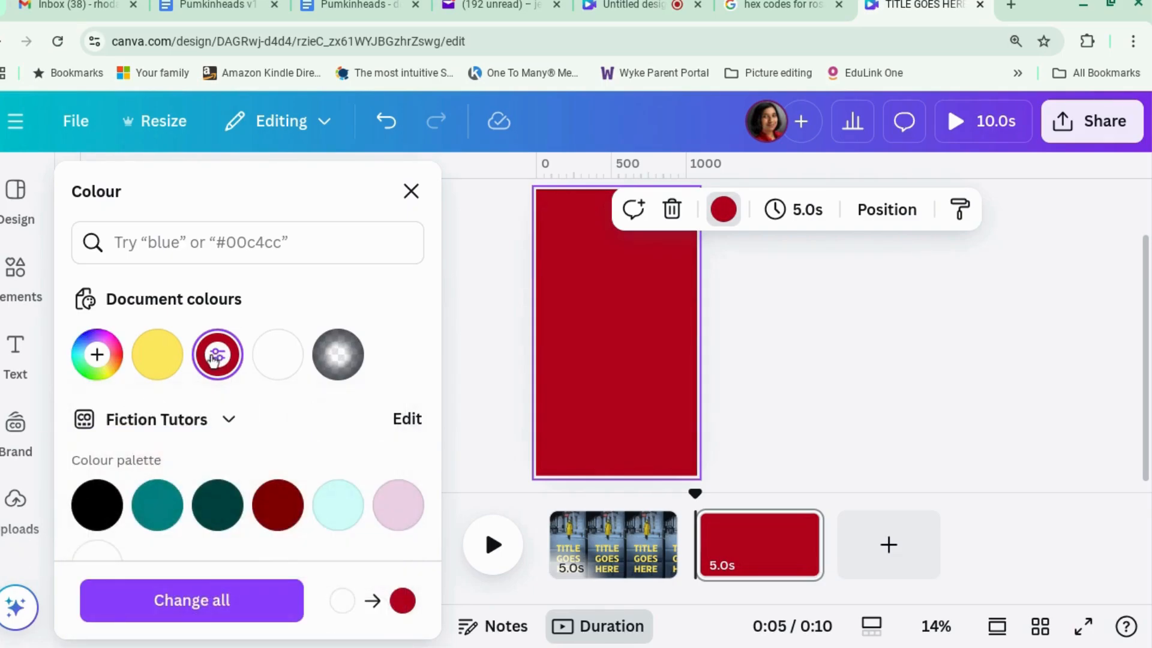
{"action": "left_click", "coordinate": [216, 356]}
{"action": "left_click", "coordinate": [313, 426]}
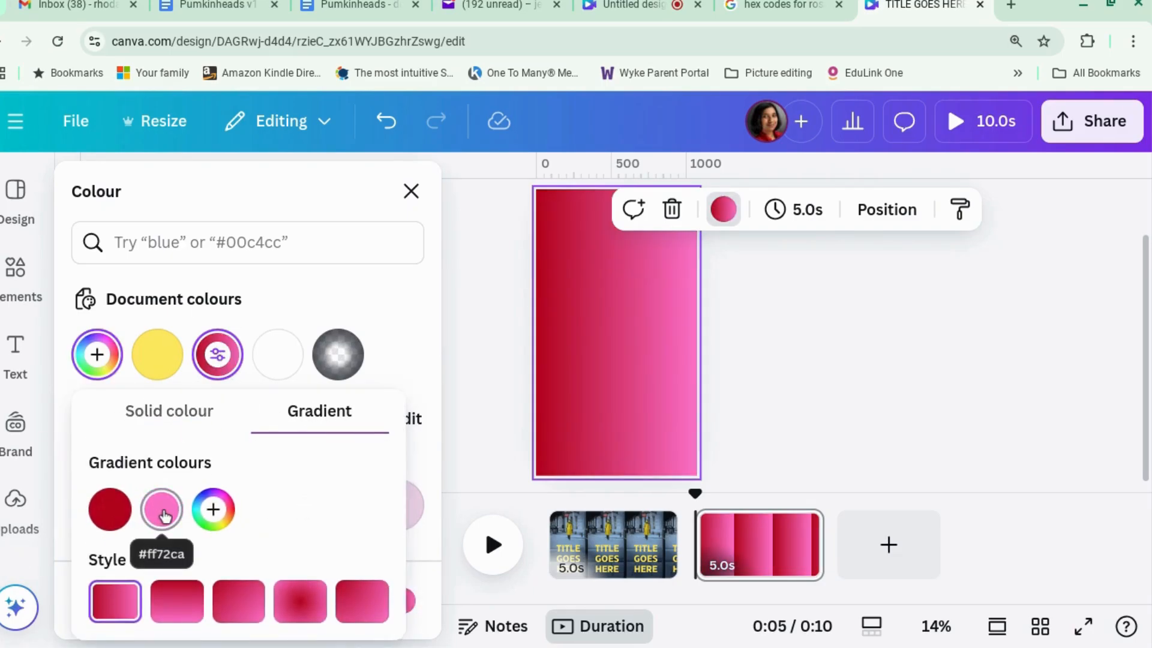
{"action": "left_click", "coordinate": [162, 510]}
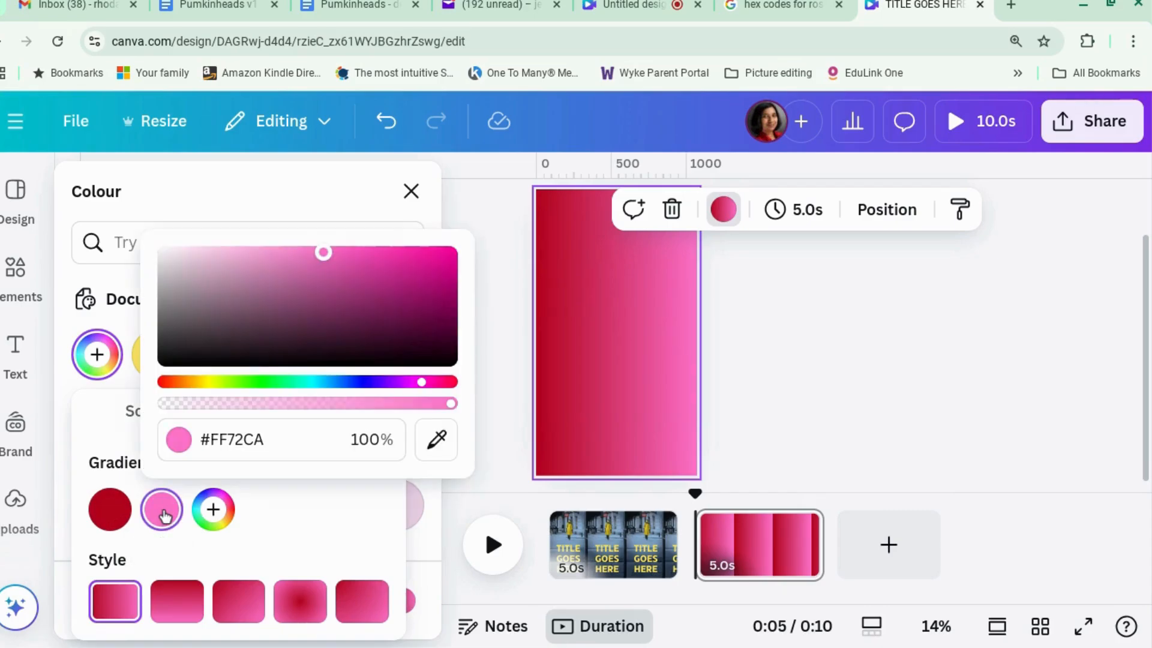
{"action": "left_click_drag", "start_coordinate": [323, 252], "coordinate": [432, 310]}
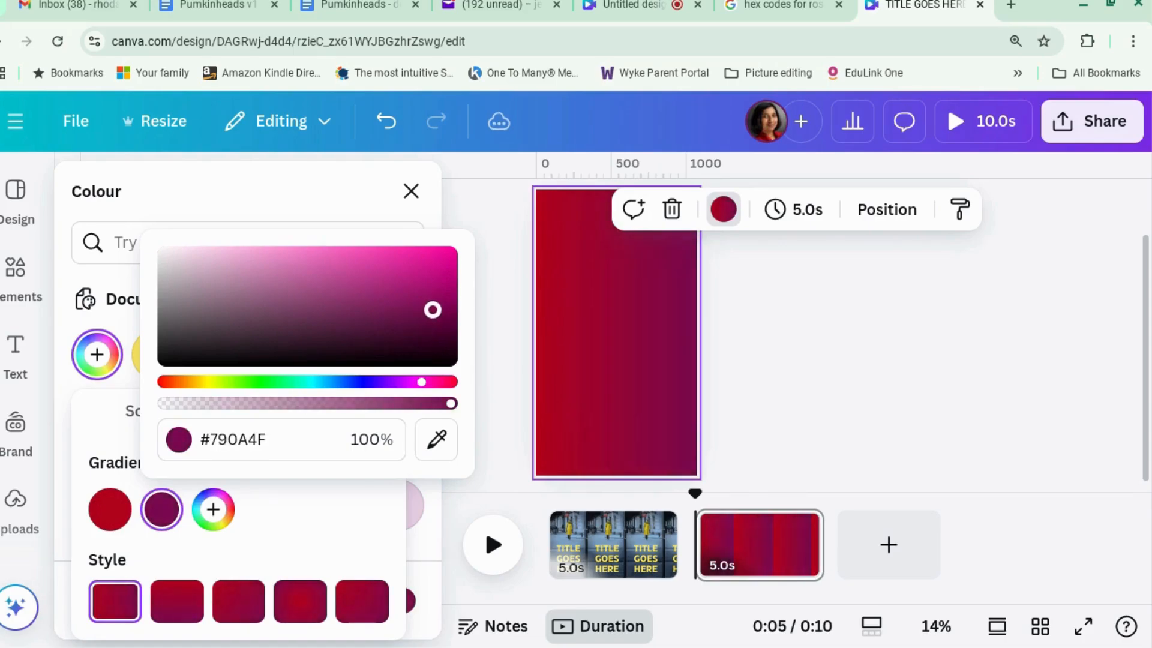
Step: Try the vertical and 135° linear gradient styles on the background, returning to the vertical one
{"action": "left_click", "coordinate": [175, 601]}
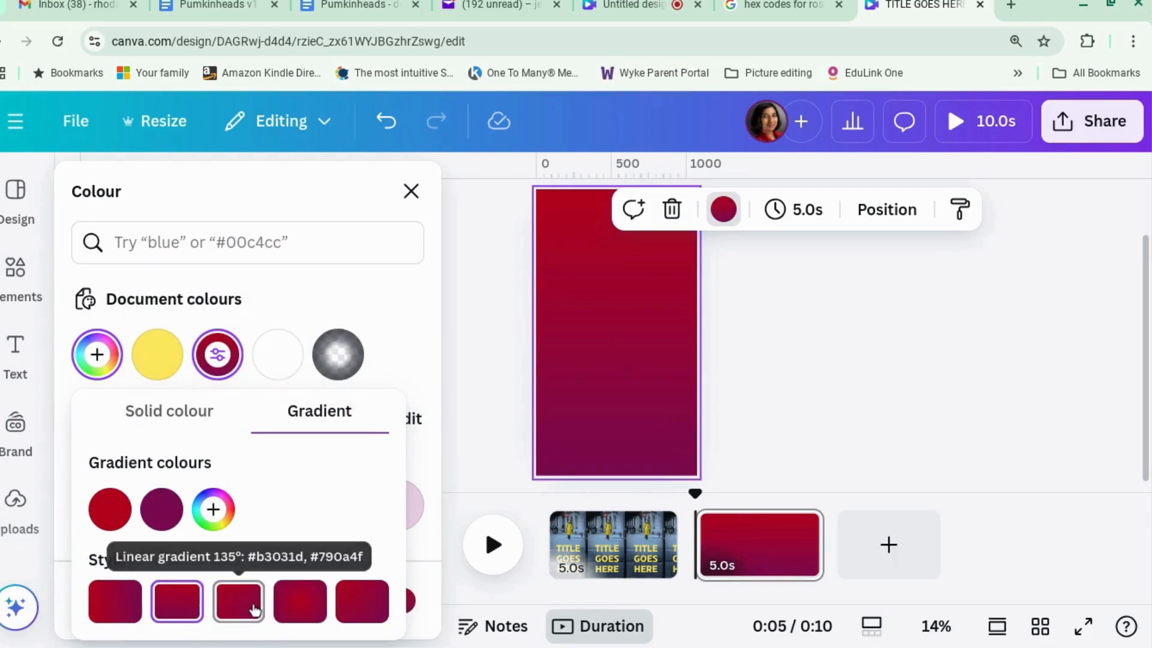
{"action": "left_click", "coordinate": [236, 613]}
{"action": "left_click", "coordinate": [175, 612]}
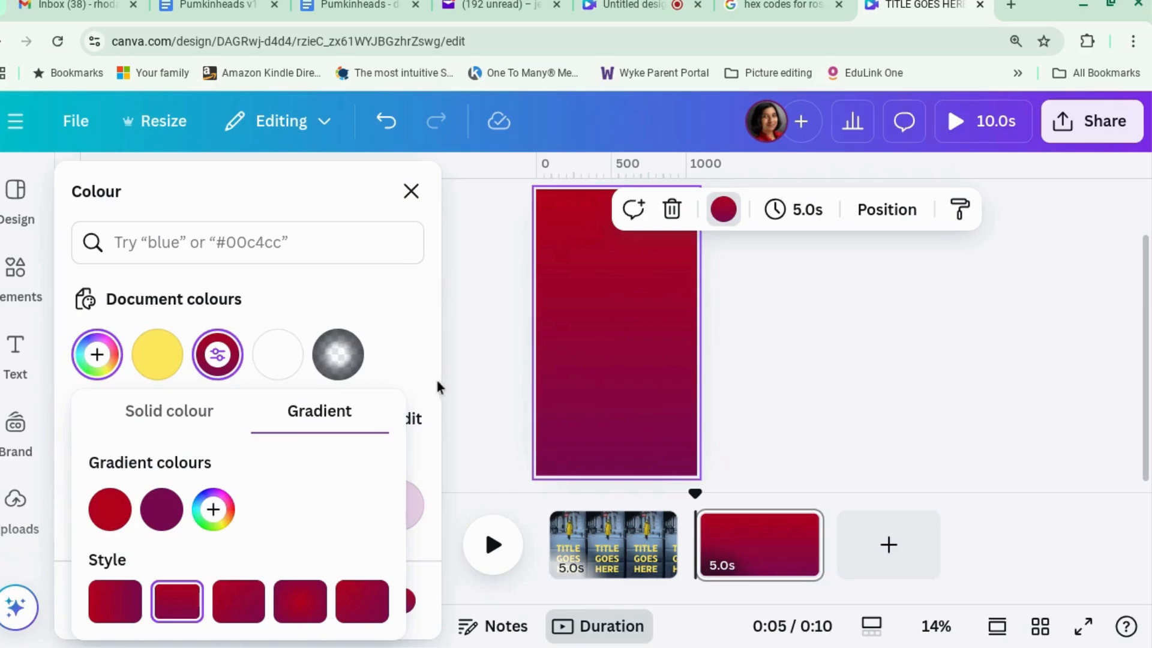
Step: Swap the order of the gradient's red and purple, and try the remaining styles, ending on the corner radial one
{"action": "left_click_drag", "start_coordinate": [108, 507], "coordinate": [190, 502]}
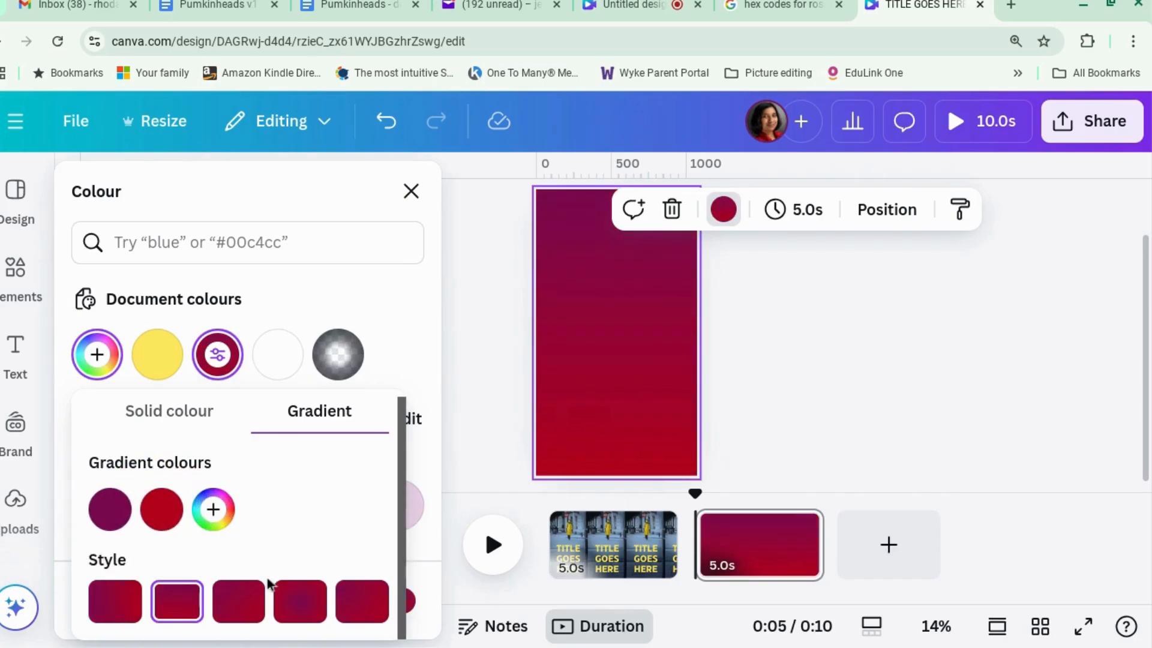
{"action": "left_click", "coordinate": [236, 609]}
{"action": "left_click", "coordinate": [301, 606]}
{"action": "left_click", "coordinate": [357, 611]}
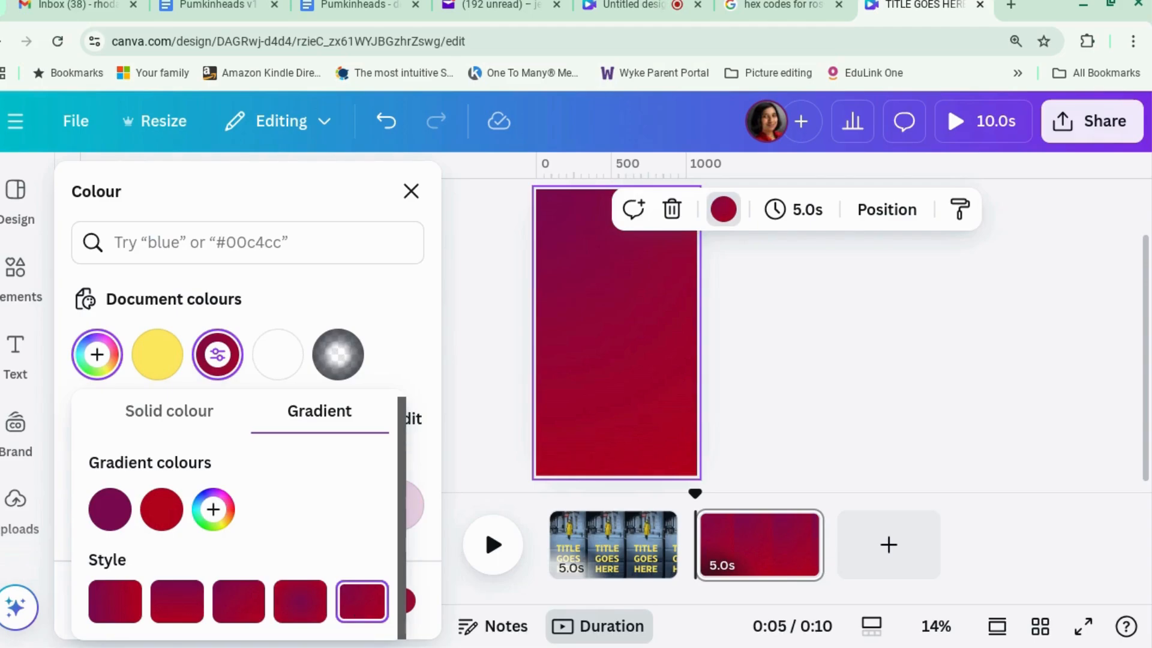
Step: Change the gradient's second colour to bright blue #00D9FF and its first colour to yellow #FFFD27
{"action": "left_click", "coordinate": [160, 520]}
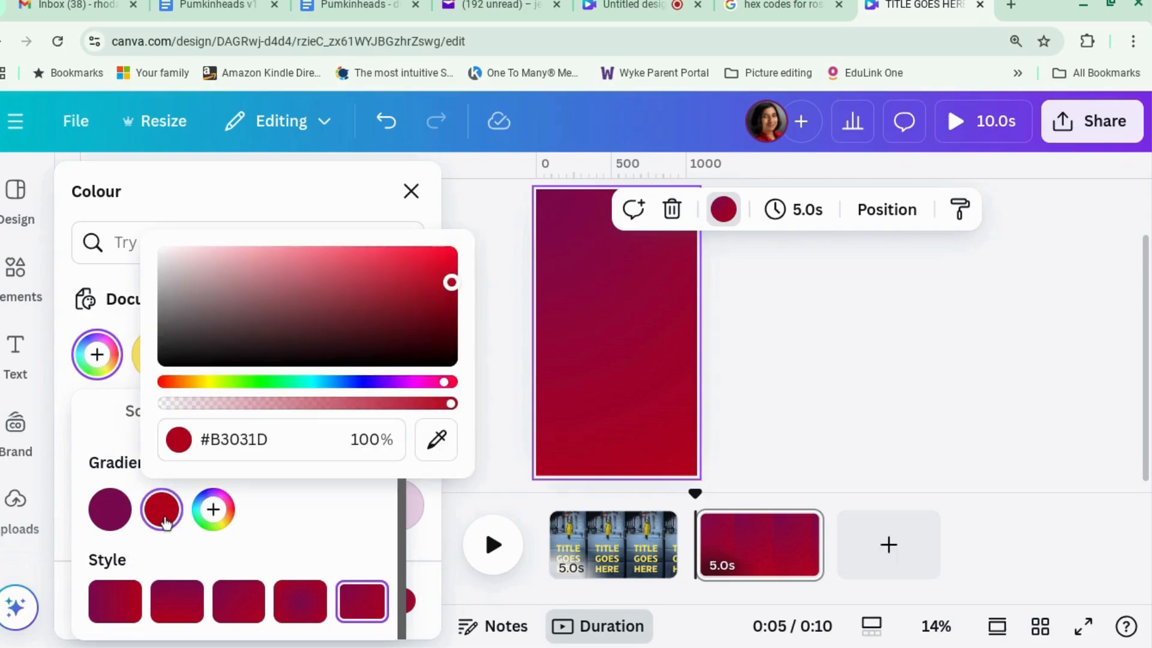
{"action": "left_click", "coordinate": [329, 383]}
{"action": "mouse_move", "coordinate": [328, 384]}
{"action": "left_mouse_down"}
{"action": "mouse_move", "coordinate": [341, 384]}
{"action": "mouse_move", "coordinate": [315, 384]}
{"action": "left_mouse_up"}
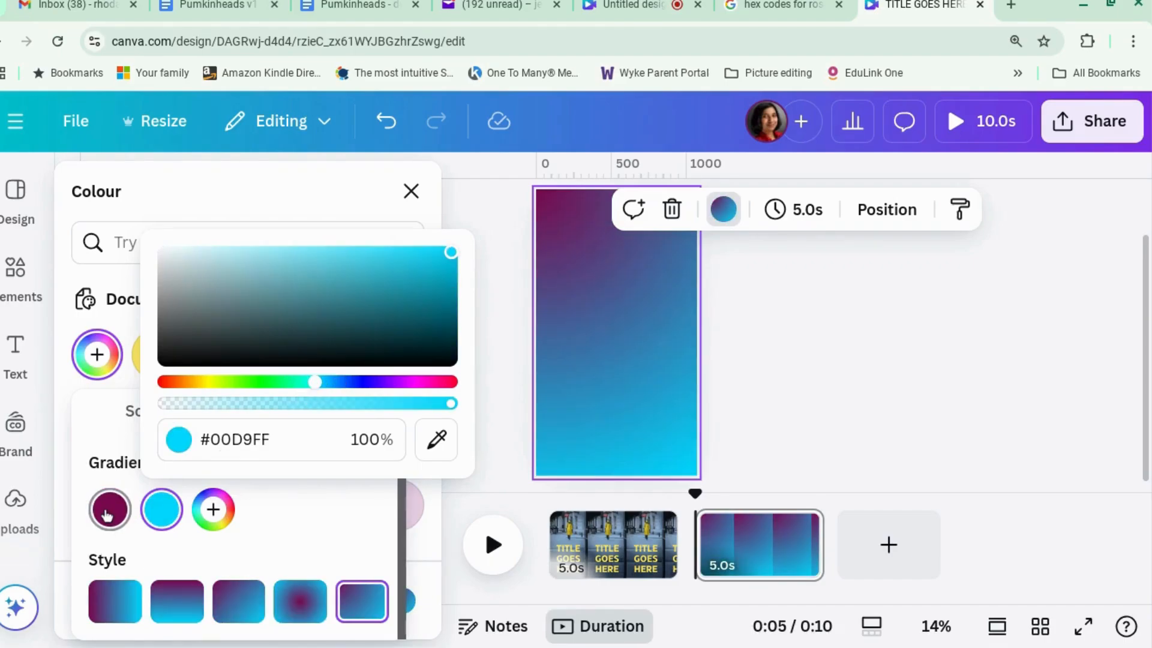
{"action": "left_click", "coordinate": [107, 513]}
{"action": "left_click", "coordinate": [159, 384]}
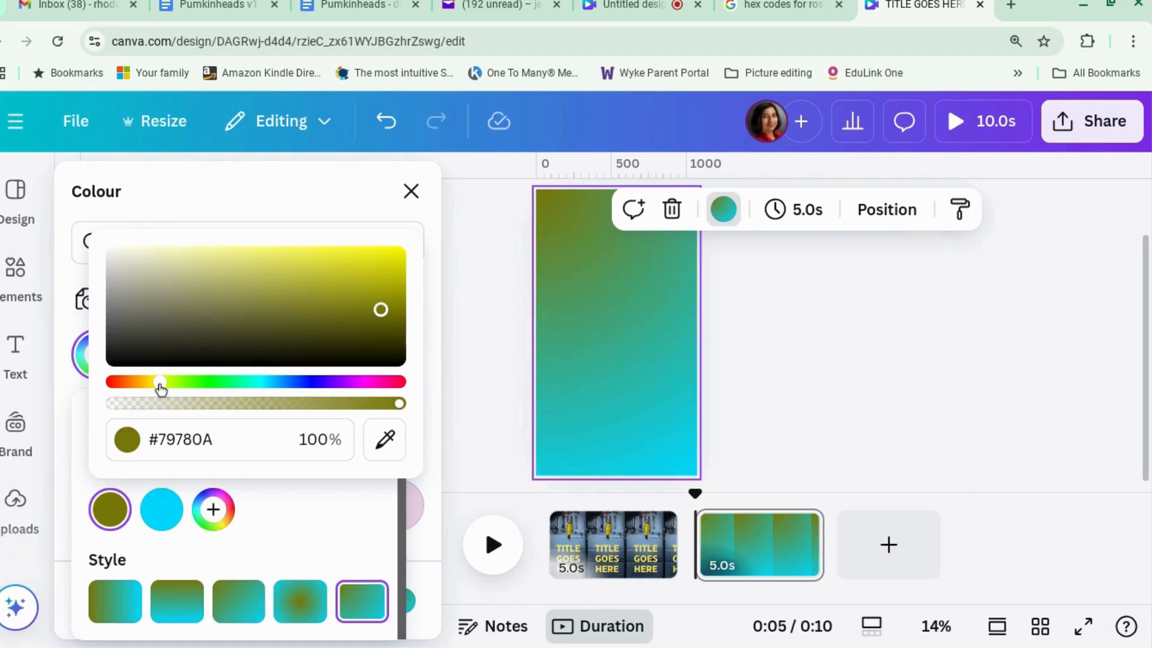
{"action": "left_click_drag", "start_coordinate": [384, 305], "coordinate": [360, 222]}
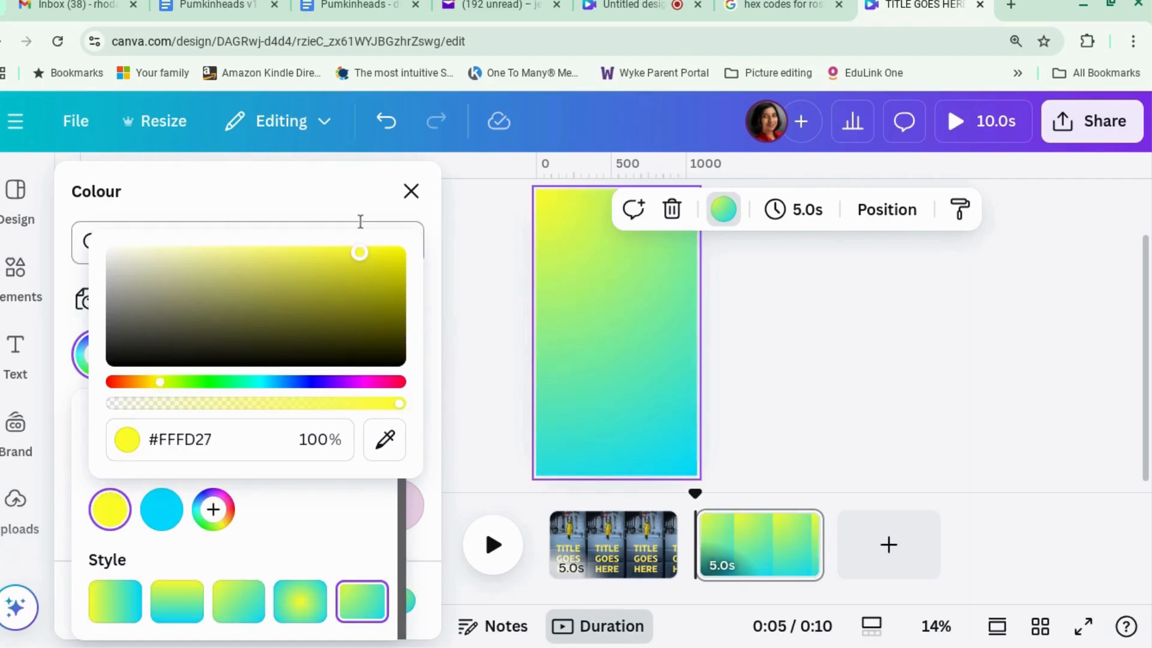
Step: Add two more #00D9FF colours to the gradient and close its settings
{"action": "left_click", "coordinate": [217, 516]}
{"action": "left_click", "coordinate": [264, 519]}
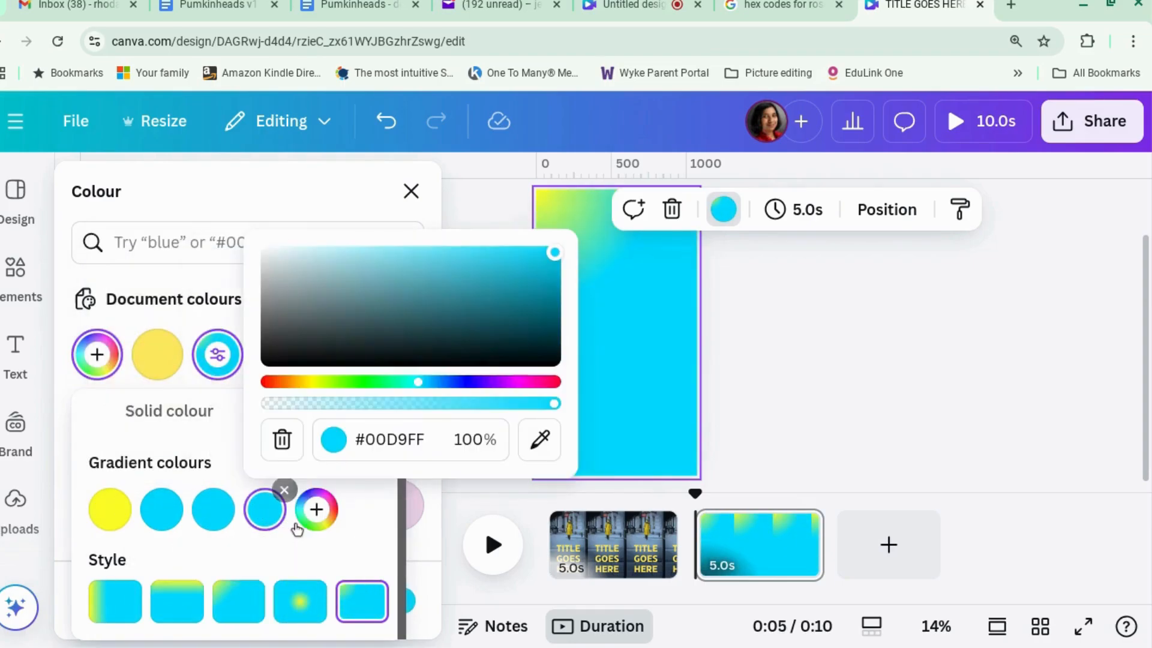
{"action": "left_click", "coordinate": [895, 382]}
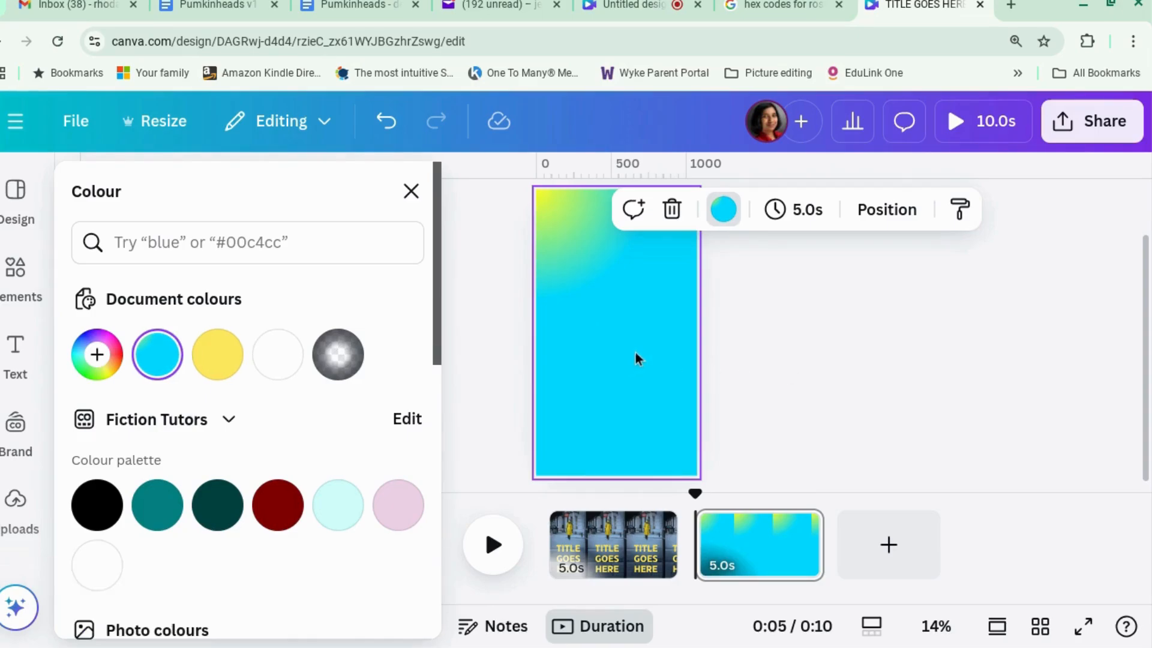
Step: Change the second page's gradient to the centred radial style and reorder its colours so yellow comes last
{"action": "left_click", "coordinate": [761, 546]}
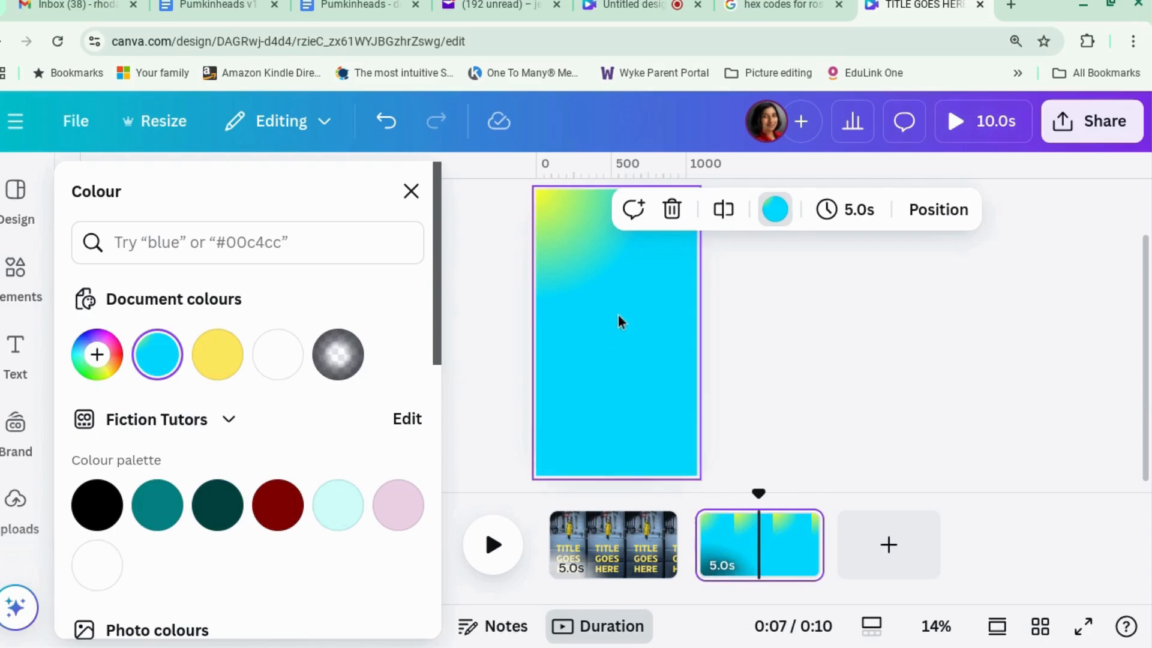
{"action": "left_click", "coordinate": [168, 358]}
{"action": "scroll", "coordinate": [317, 378], "scroll_direction": "down", "scroll_amount": 1}
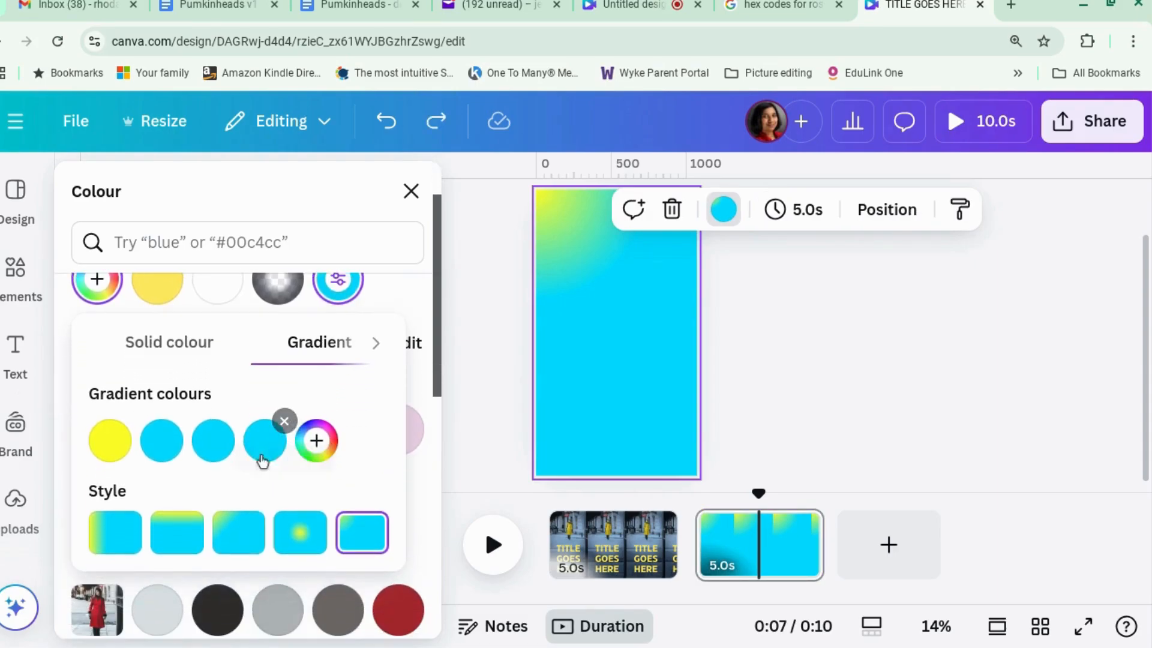
{"action": "left_click", "coordinate": [105, 447]}
{"action": "left_click_drag", "start_coordinate": [110, 441], "coordinate": [210, 442]}
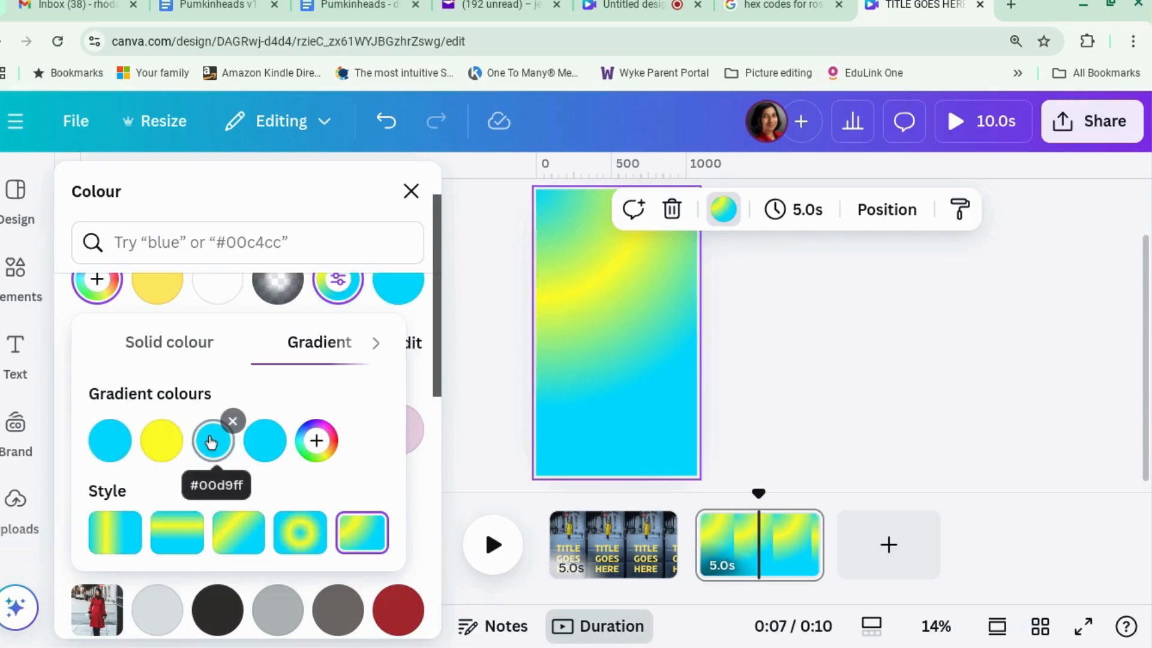
{"action": "left_click", "coordinate": [303, 534]}
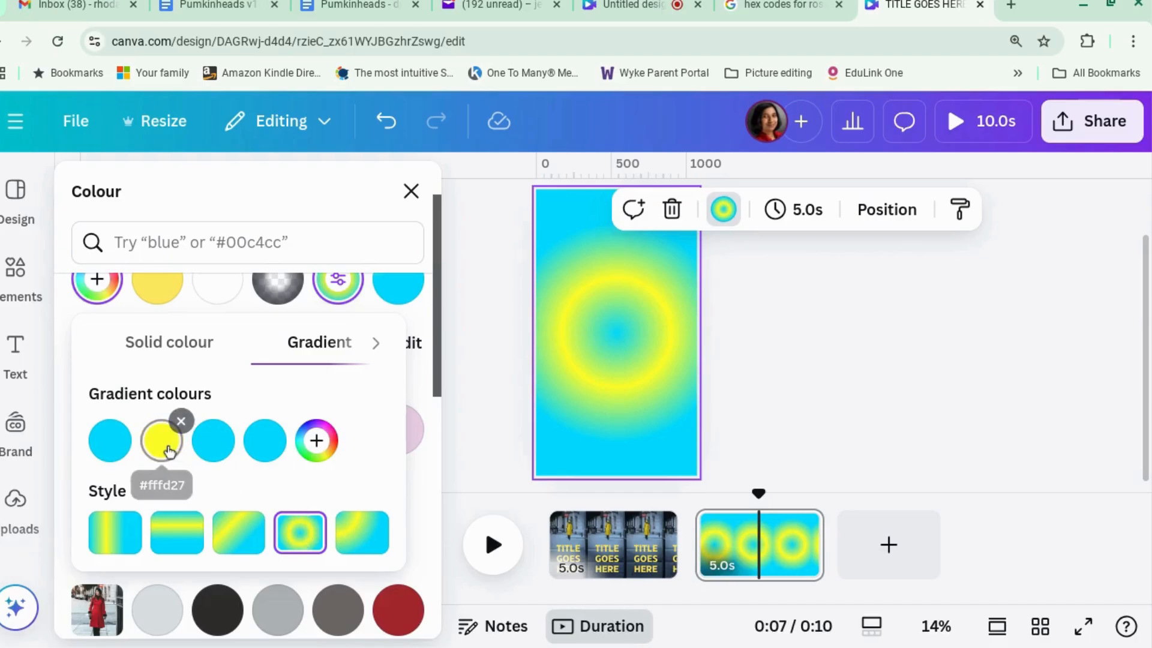
{"action": "left_click_drag", "start_coordinate": [162, 441], "coordinate": [279, 431]}
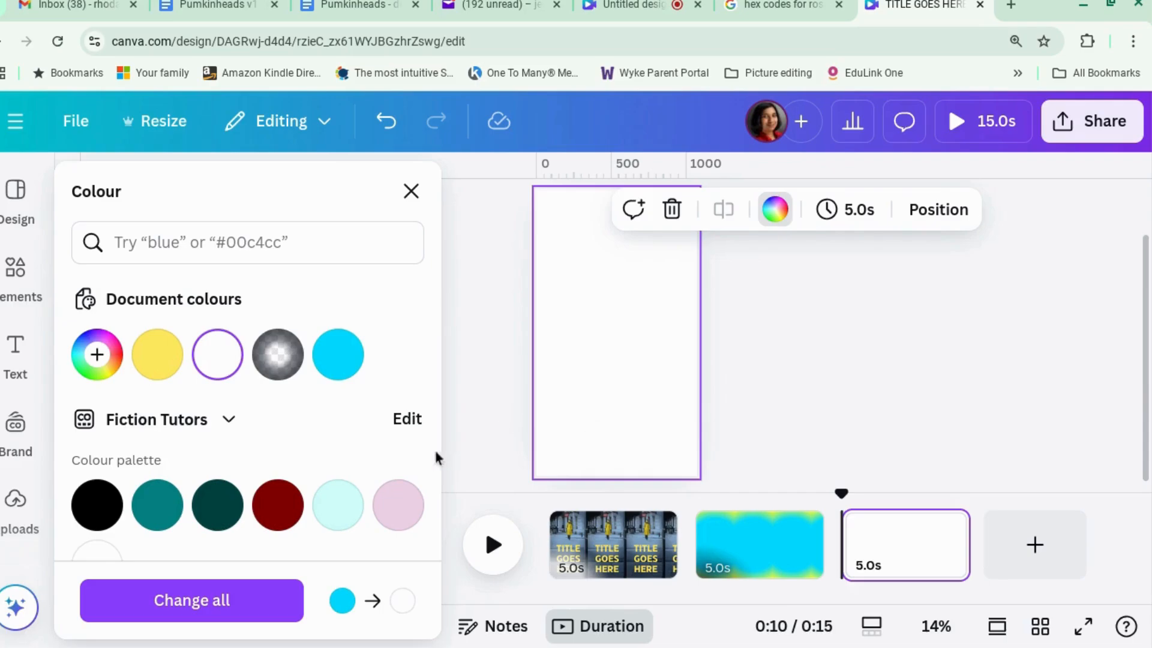
Step: Add a circle shape to the blank third page and enlarge it to about three quarters of the page width
{"action": "left_click", "coordinate": [492, 421]}
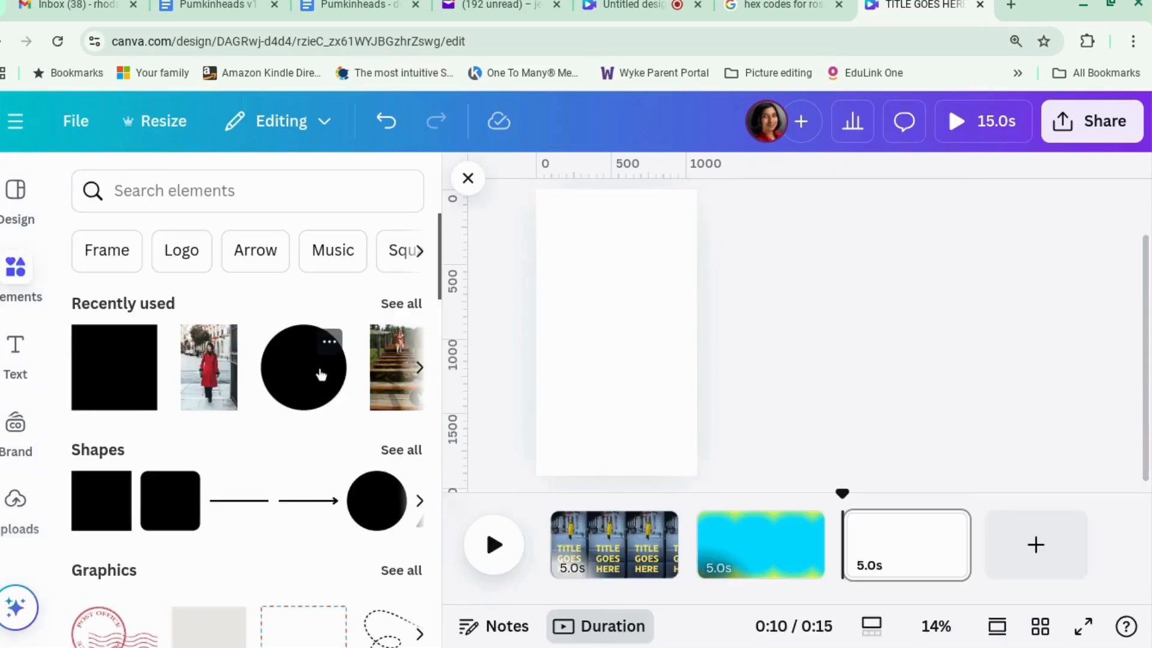
{"action": "left_click", "coordinate": [303, 368]}
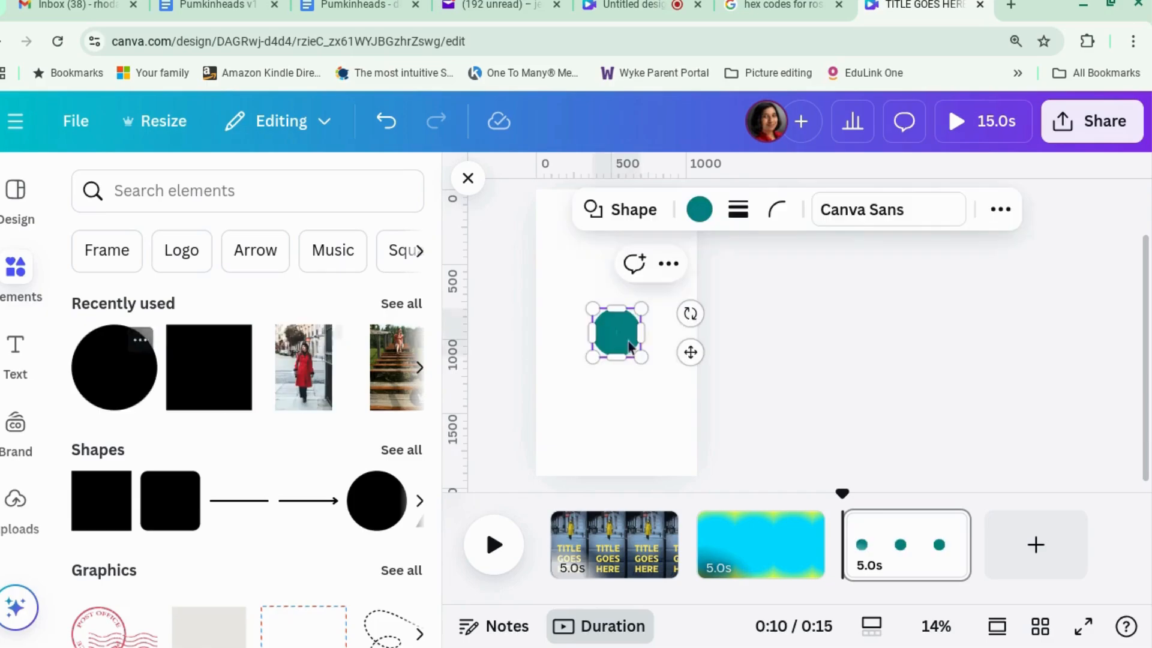
{"action": "left_click_drag", "start_coordinate": [641, 309], "coordinate": [680, 268]}
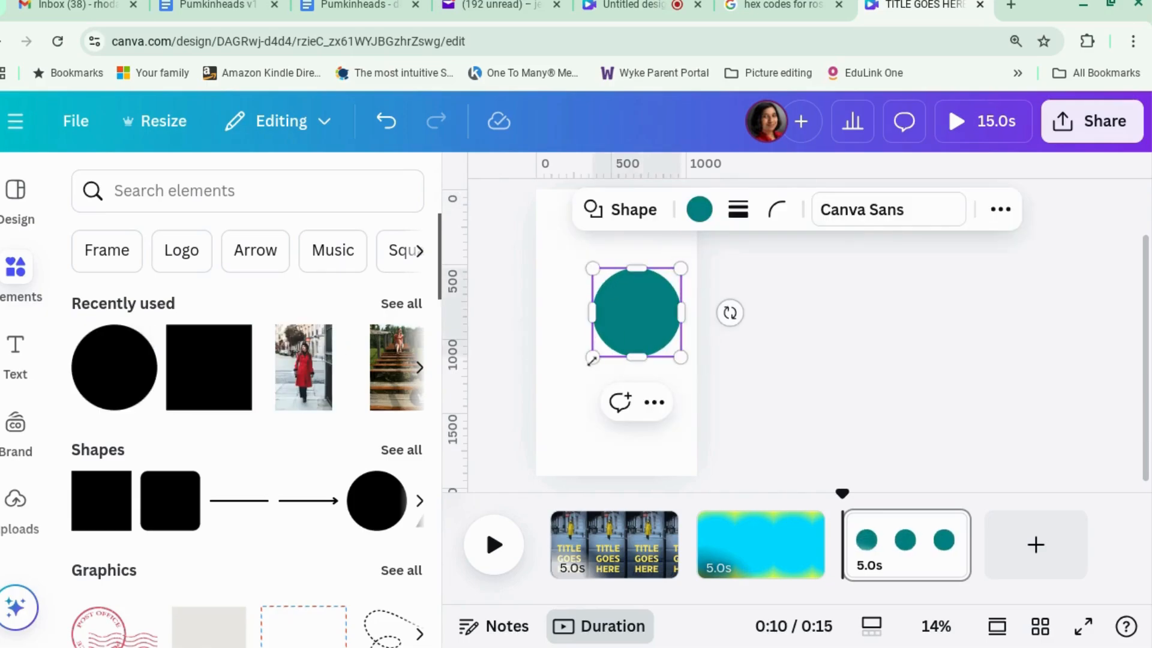
{"action": "left_click_drag", "start_coordinate": [593, 357], "coordinate": [561, 386]}
{"action": "left_click", "coordinate": [810, 368]}
{"action": "left_click", "coordinate": [620, 327]}
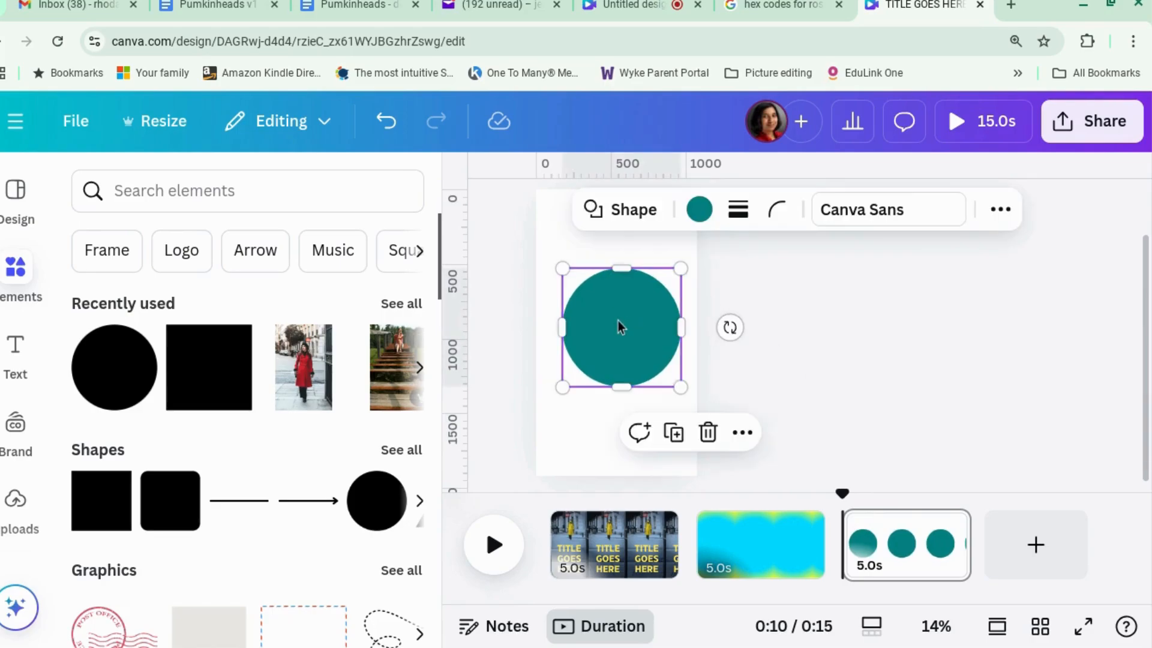
Step: Copy the rose gold hex code #B76E79 from the Google results and apply it as the circle's fill in Canva
{"action": "left_click", "coordinate": [777, 7]}
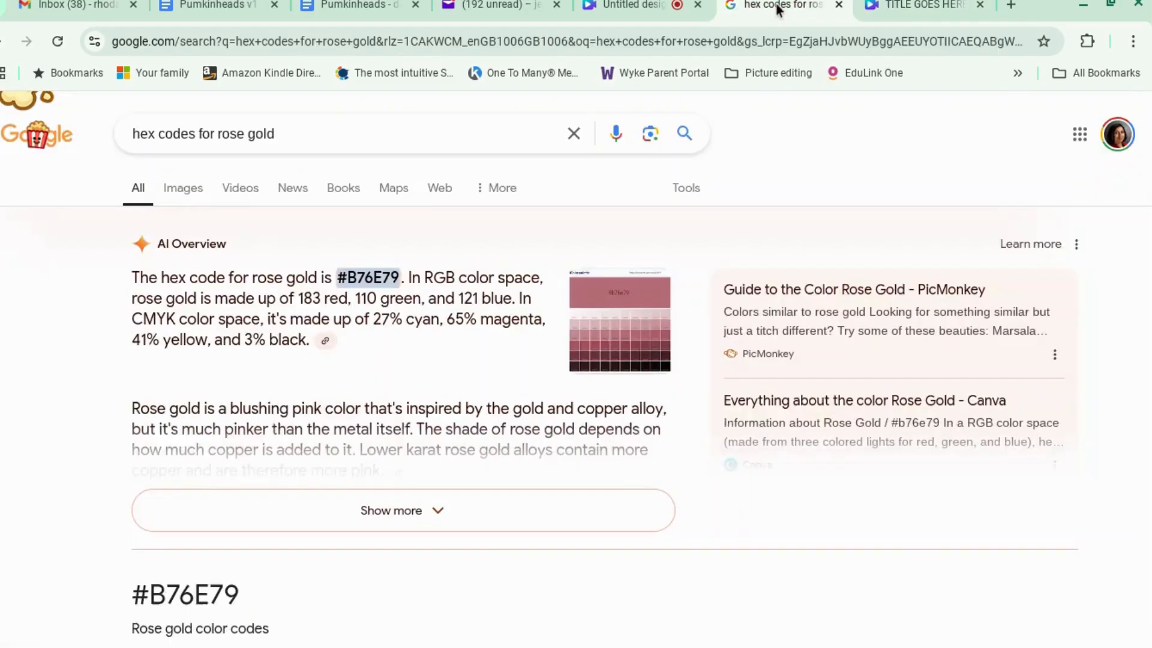
{"action": "right_click", "coordinate": [372, 279]}
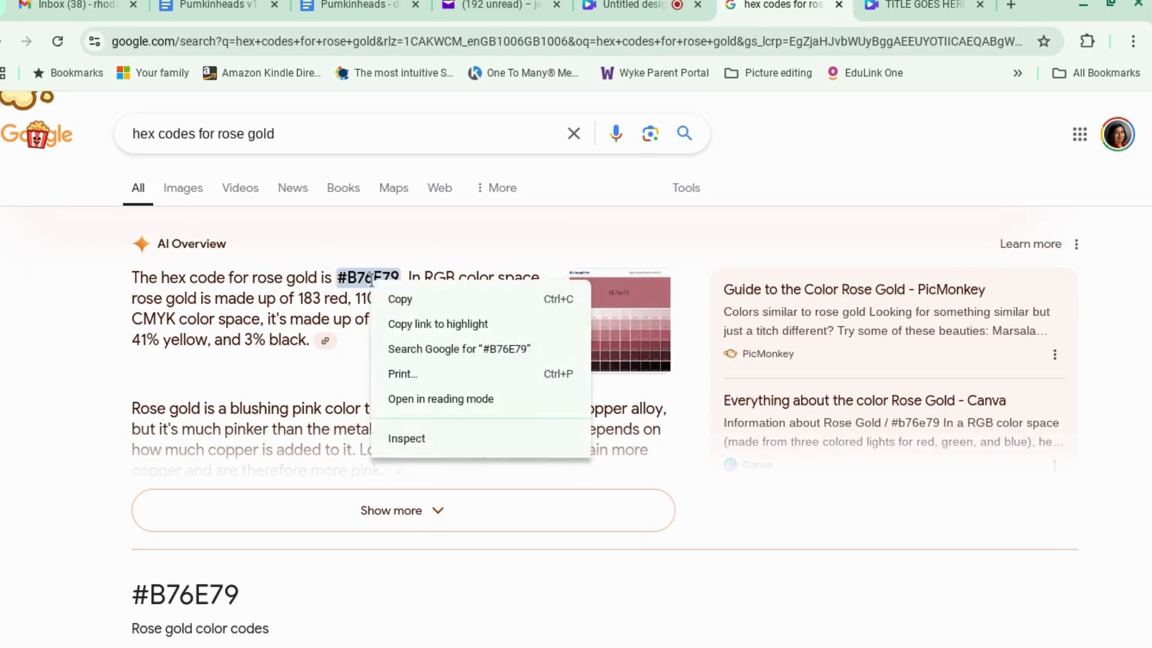
{"action": "left_click", "coordinate": [398, 300]}
{"action": "left_click", "coordinate": [924, 5]}
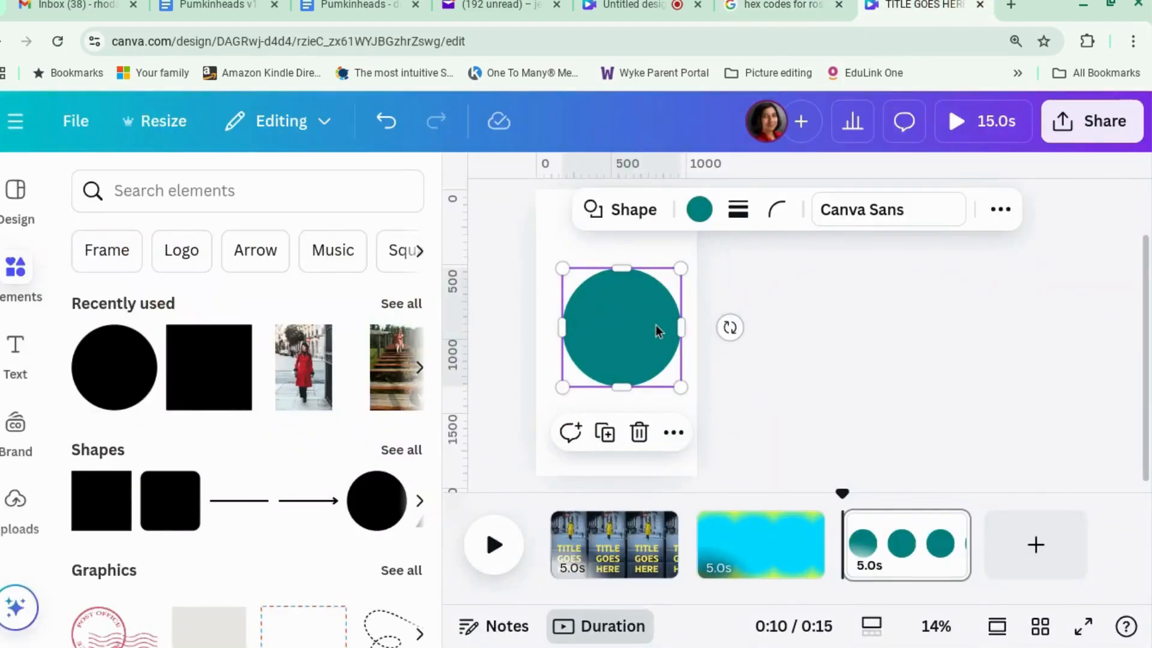
{"action": "left_click", "coordinate": [699, 210]}
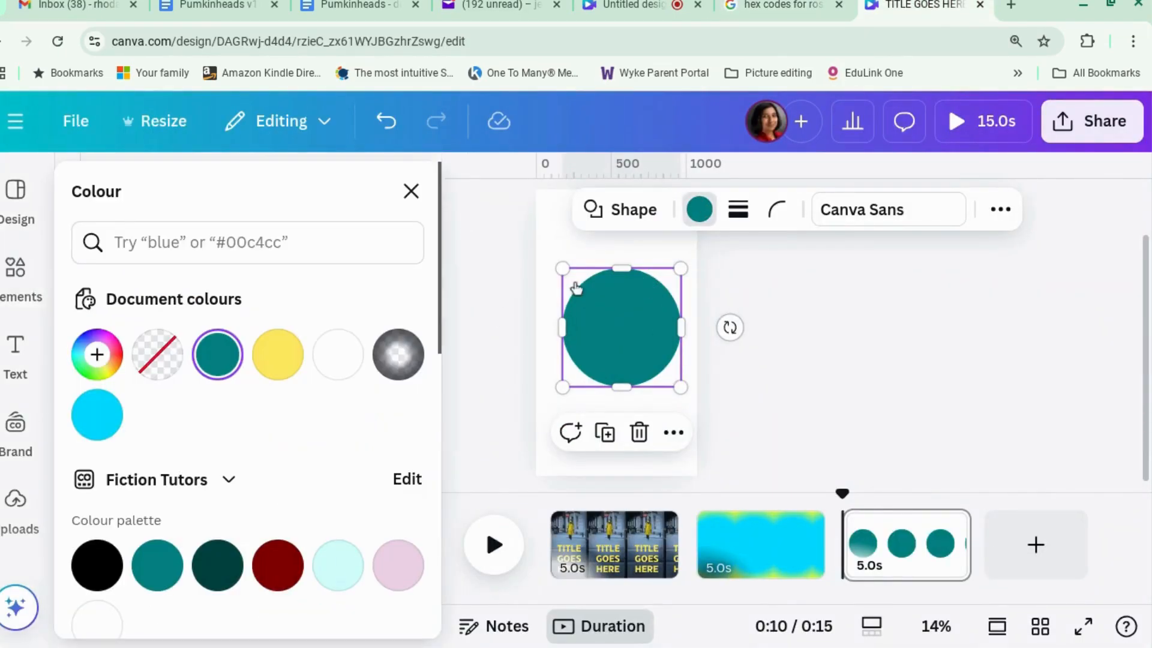
{"action": "left_click", "coordinate": [97, 356]}
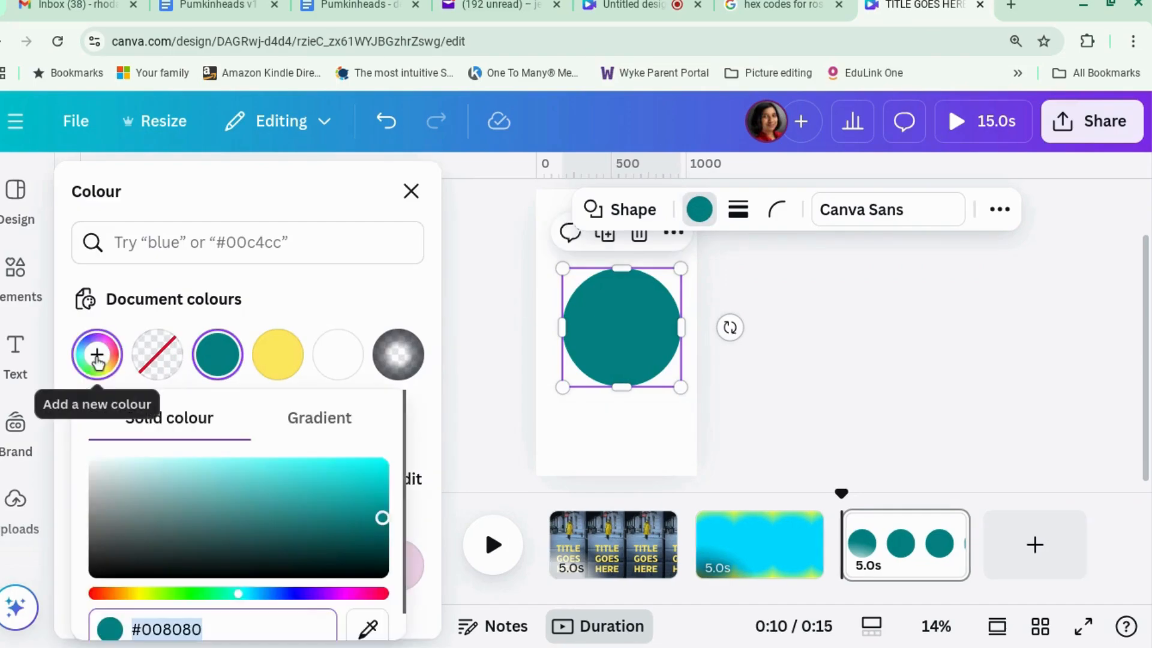
{"action": "key", "text": "ctrl+v"}
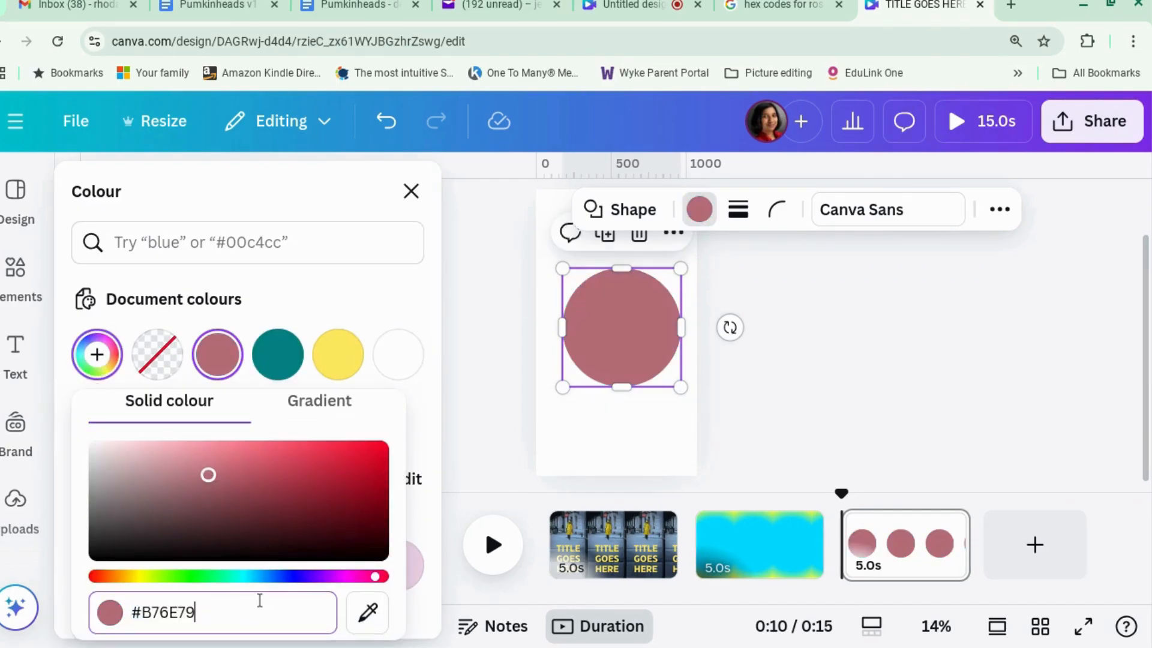
Step: Turn the circle's fill into a gradient made of three #B76E79 rose gold colours
{"action": "left_click", "coordinate": [219, 358]}
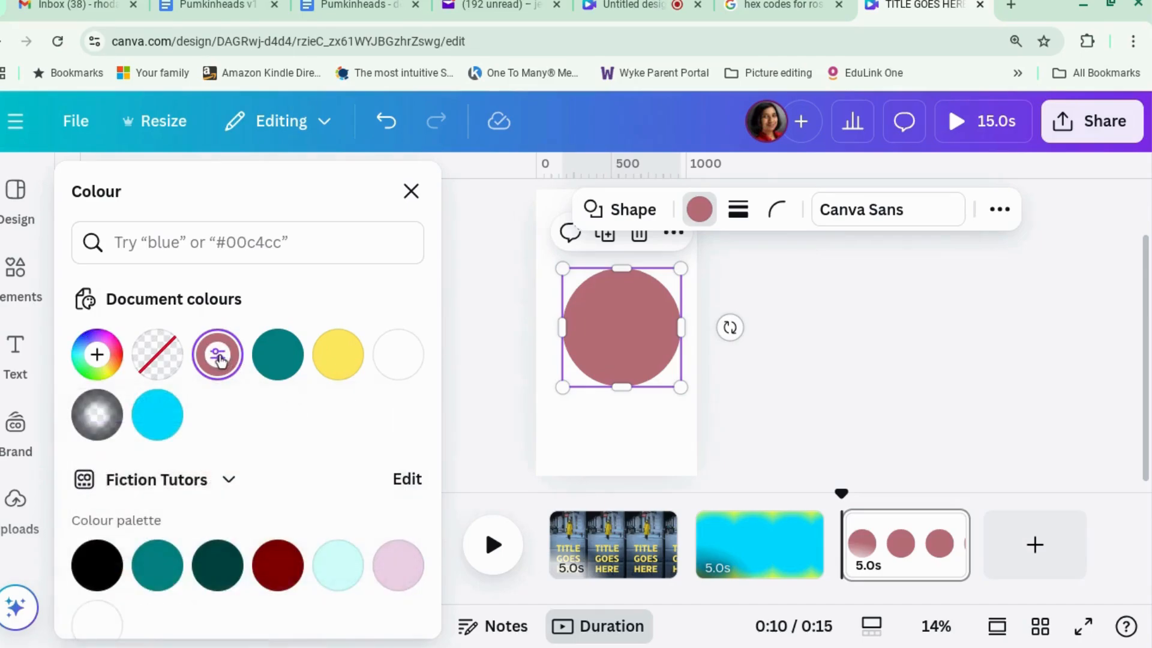
{"action": "left_click", "coordinate": [219, 358]}
{"action": "left_click", "coordinate": [321, 420]}
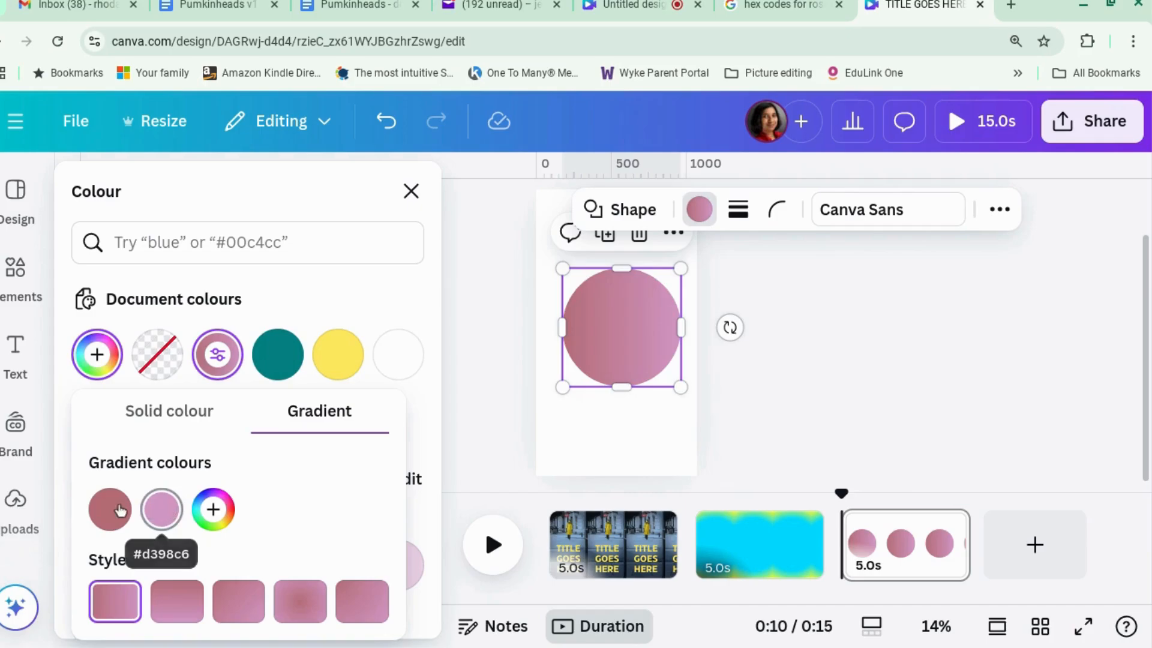
{"action": "left_click", "coordinate": [110, 510]}
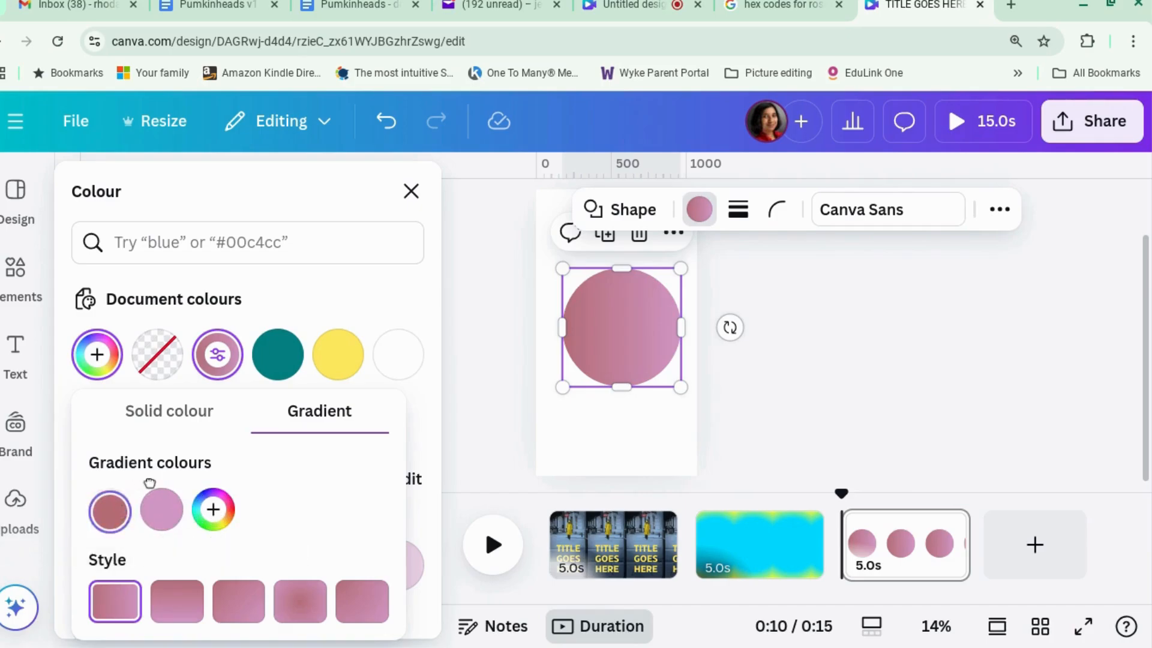
{"action": "left_click_drag", "start_coordinate": [110, 510], "coordinate": [163, 509]}
{"action": "left_click", "coordinate": [213, 509]}
{"action": "left_click", "coordinate": [110, 509]}
{"action": "left_click", "coordinate": [125, 493]}
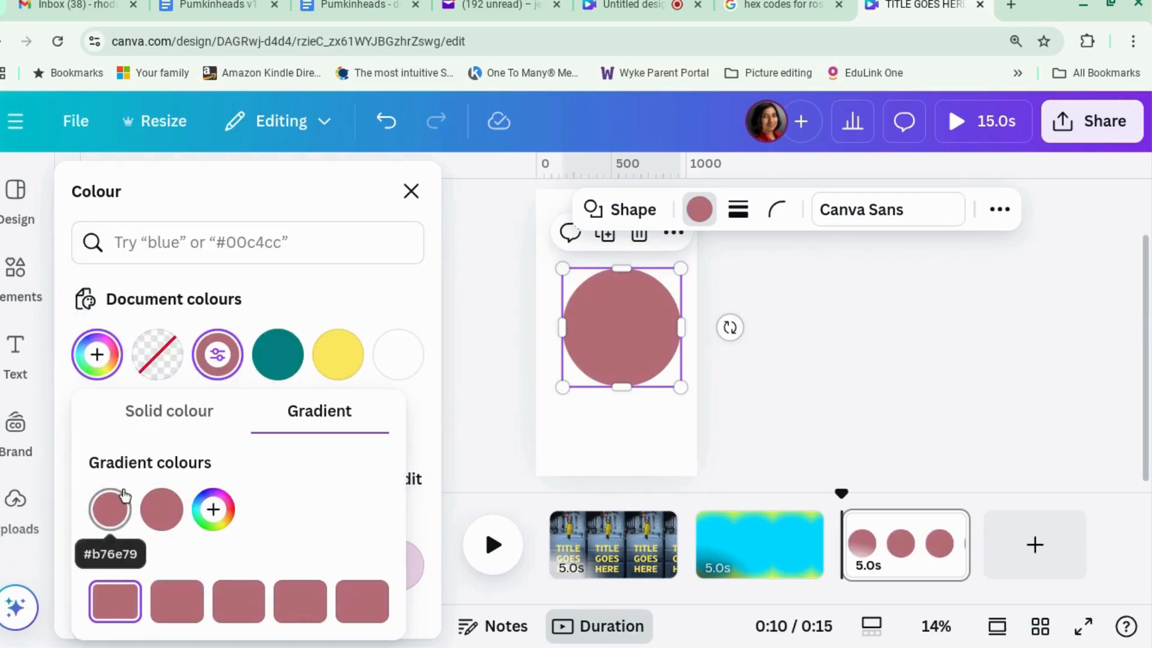
{"action": "left_click", "coordinate": [214, 509]}
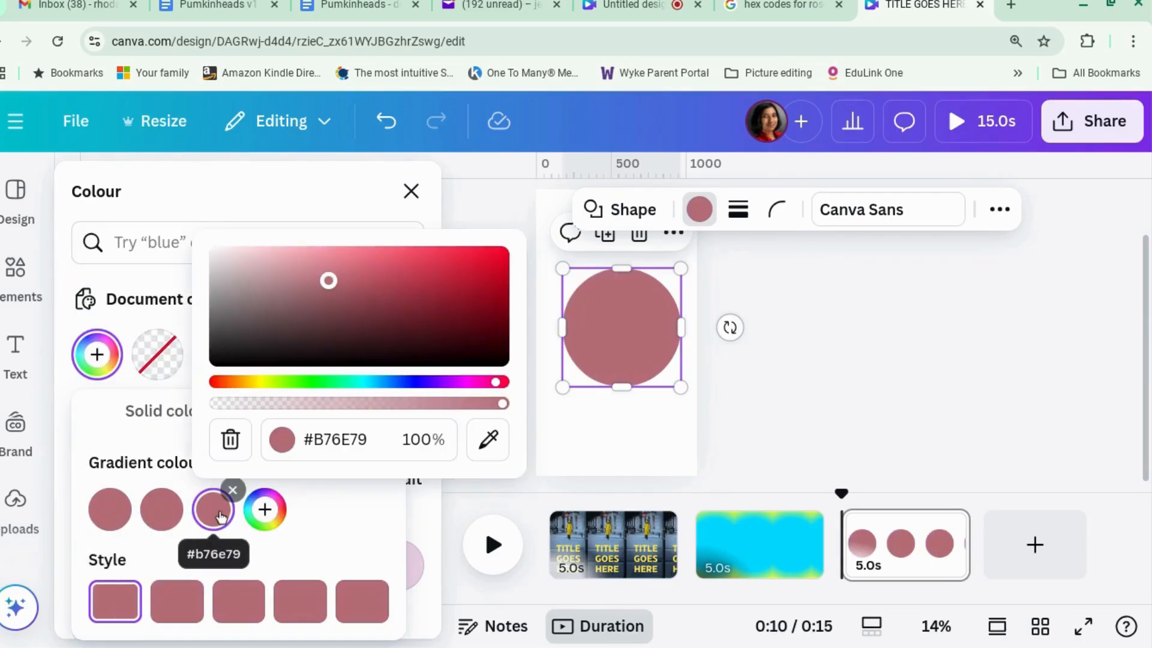
Step: Lighten the gradient's middle colour to #FF97A7 and darken its third colour to #945B64
{"action": "left_click", "coordinate": [166, 511]}
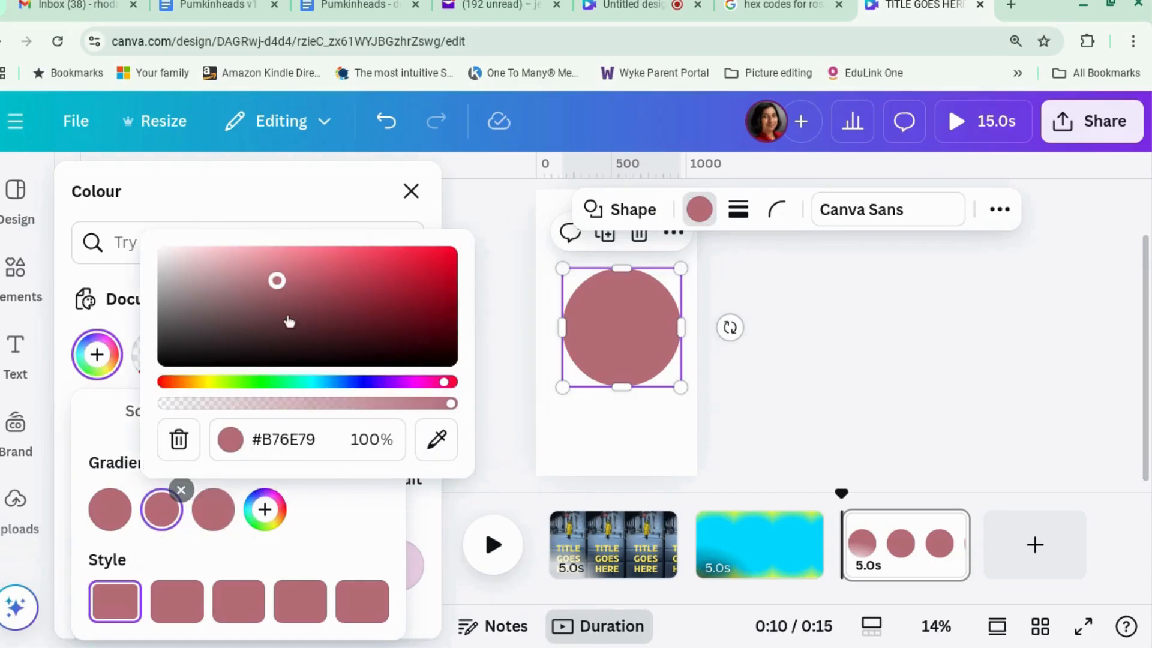
{"action": "left_click_drag", "start_coordinate": [277, 283], "coordinate": [280, 251]}
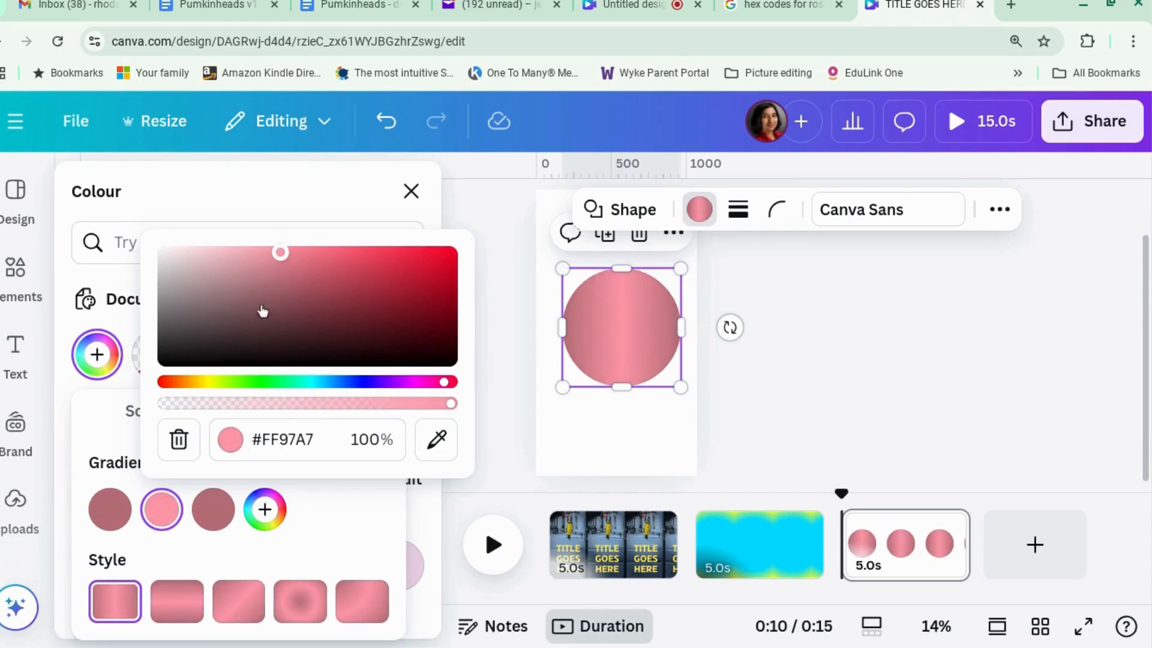
{"action": "left_click", "coordinate": [213, 509]}
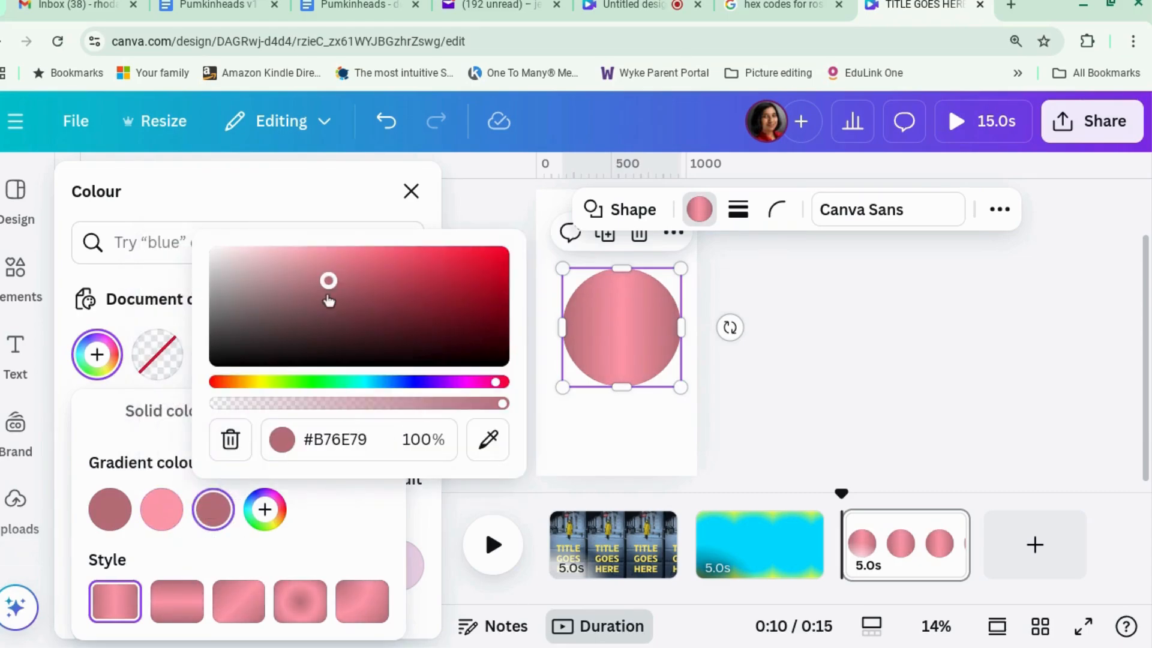
{"action": "left_click_drag", "start_coordinate": [328, 285], "coordinate": [324, 297]}
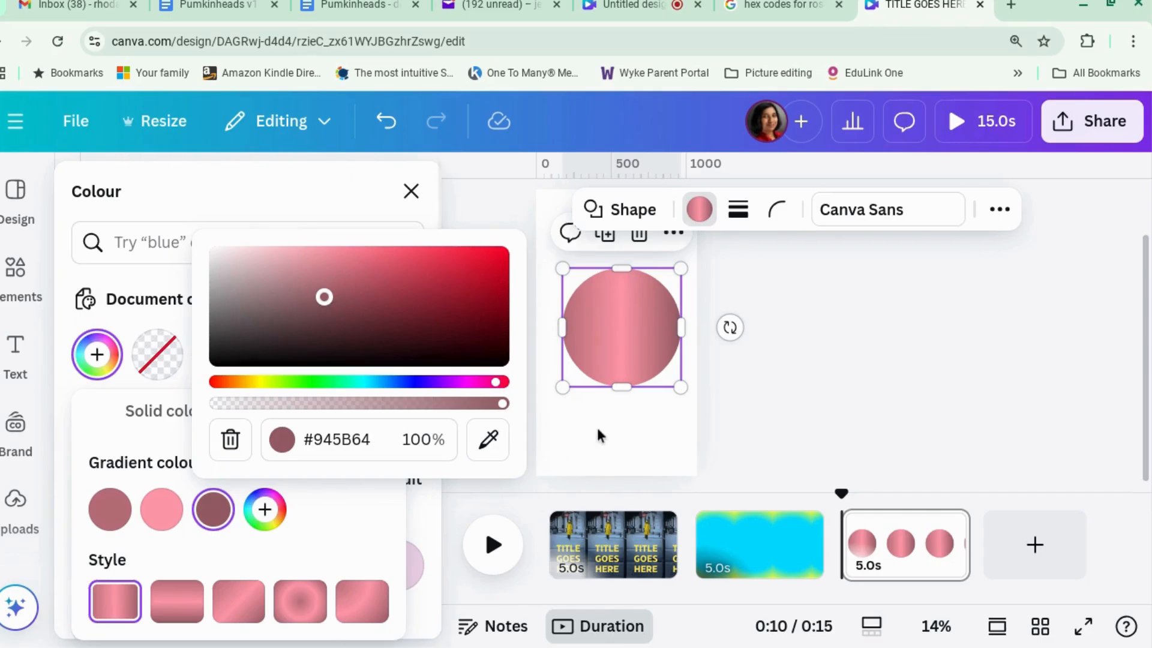
{"action": "left_click", "coordinate": [696, 302]}
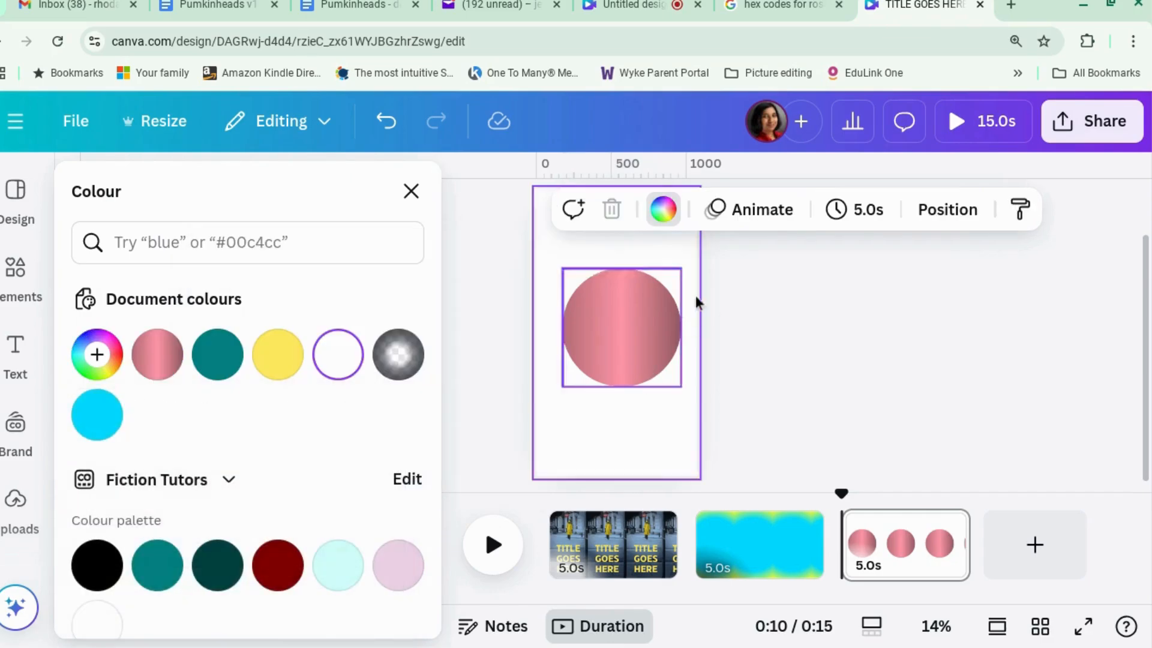
Step: Try the corner radial style on the circle's gradient and switch it to the centred radial style
{"action": "left_click", "coordinate": [621, 359]}
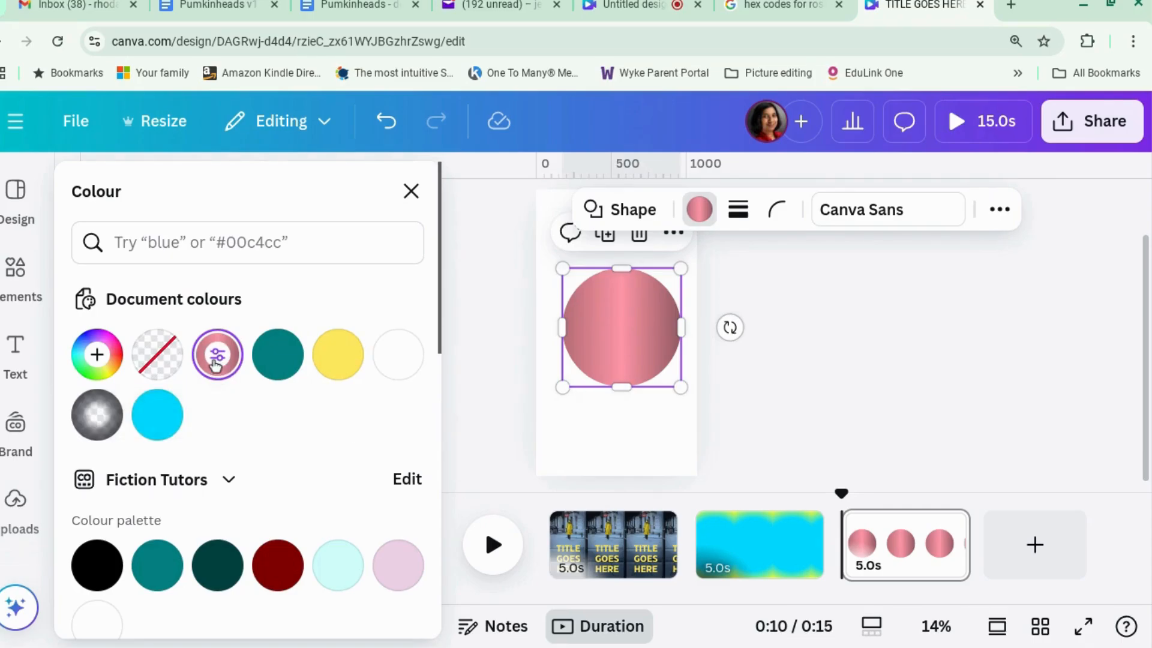
{"action": "left_click", "coordinate": [216, 363]}
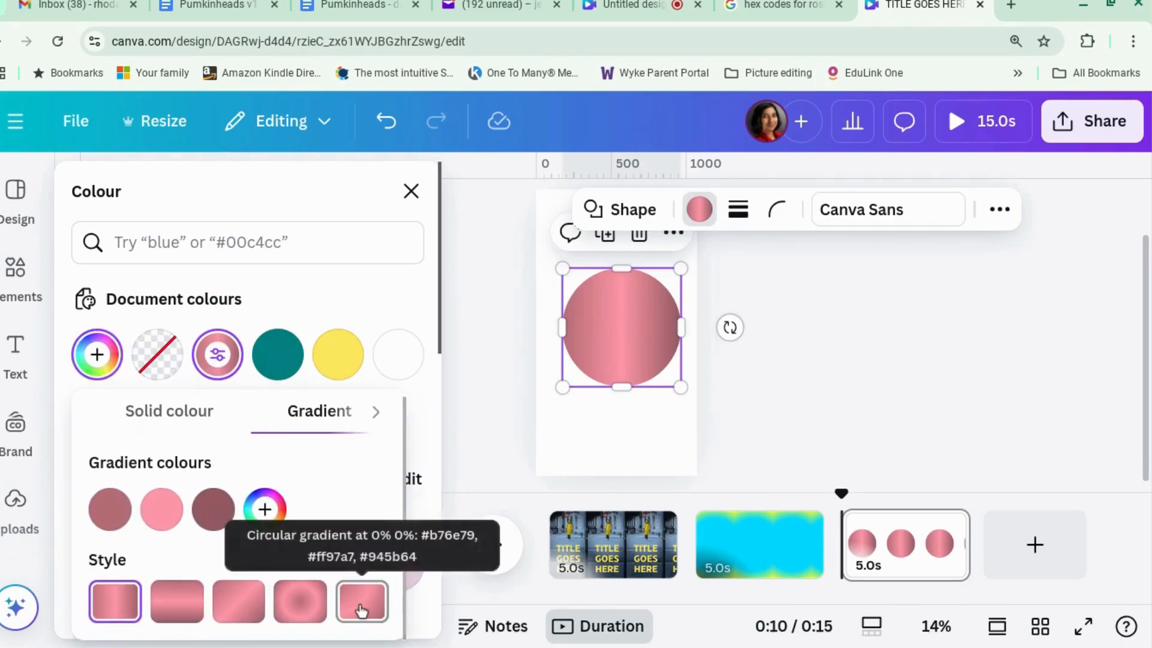
{"action": "left_click", "coordinate": [360, 611]}
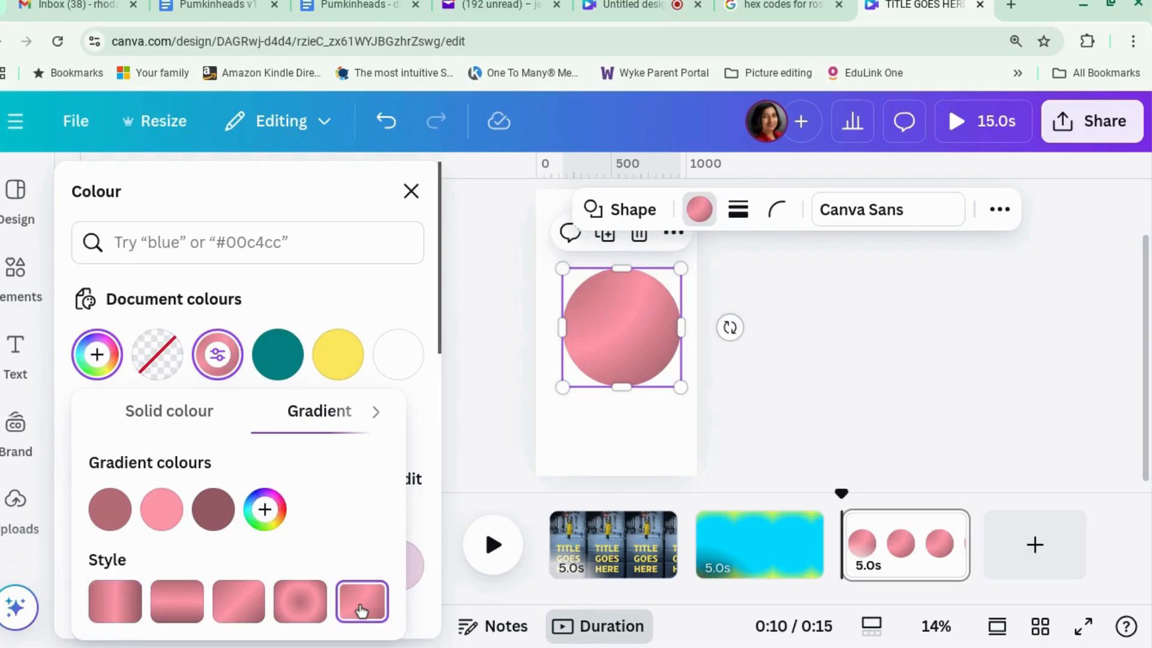
{"action": "left_click", "coordinate": [304, 602]}
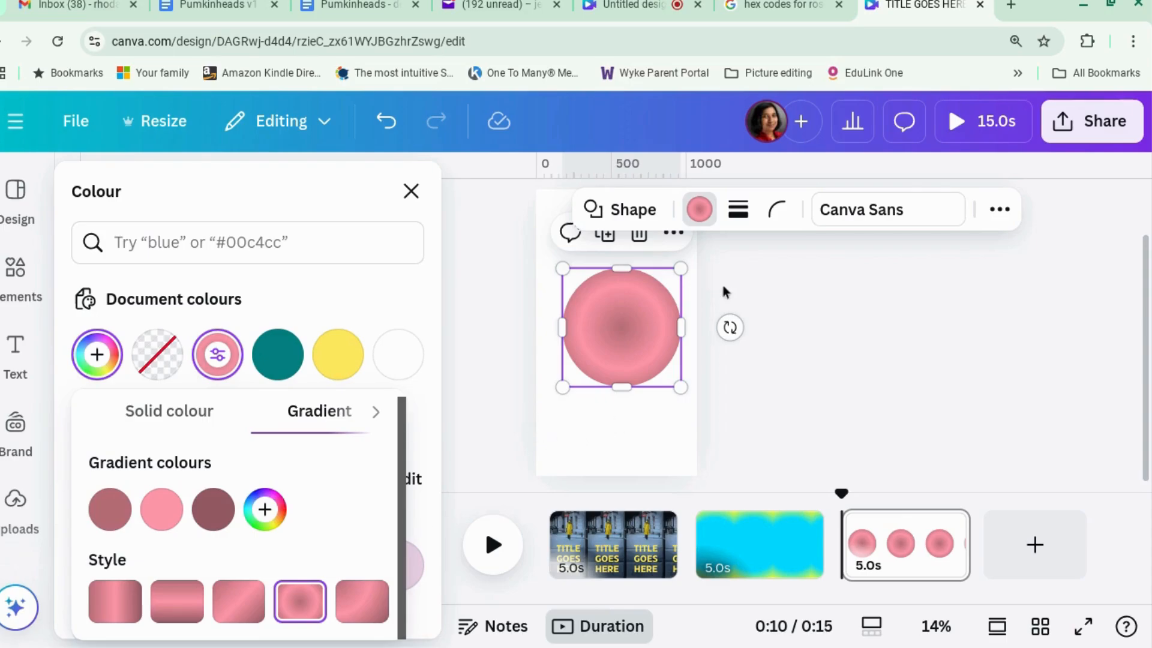
Step: Try the six-pointed and eight-pointed stars in place of the circle, and settle on the heart shape
{"action": "left_click", "coordinate": [624, 209]}
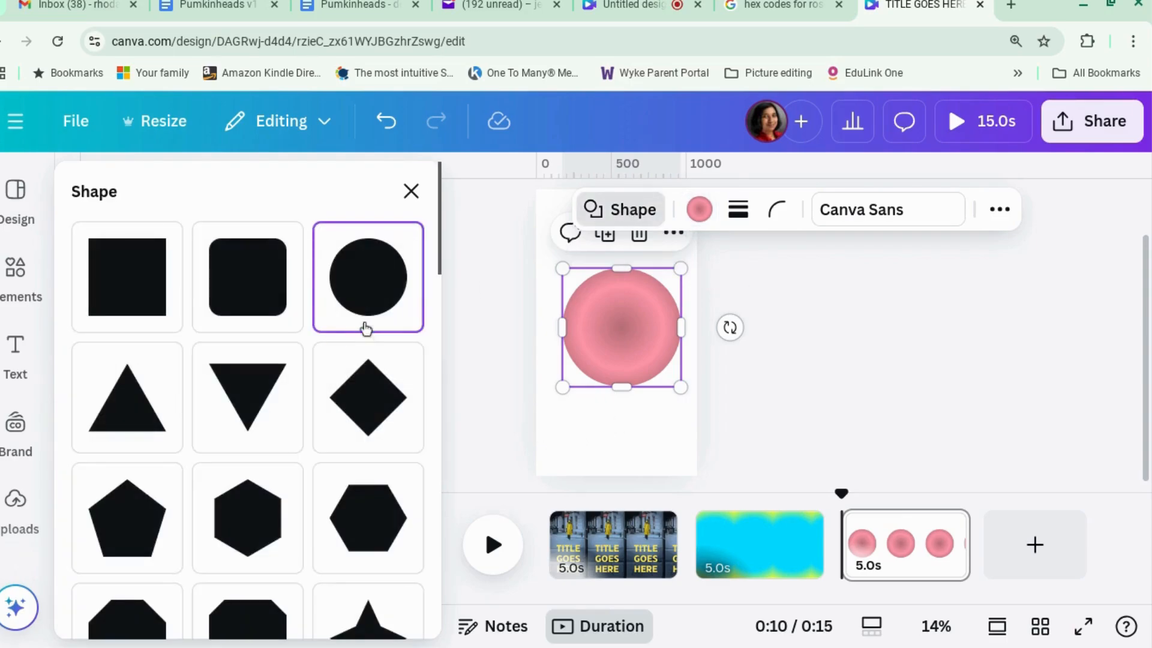
{"action": "scroll", "coordinate": [351, 458], "scroll_direction": "down", "scroll_amount": 2}
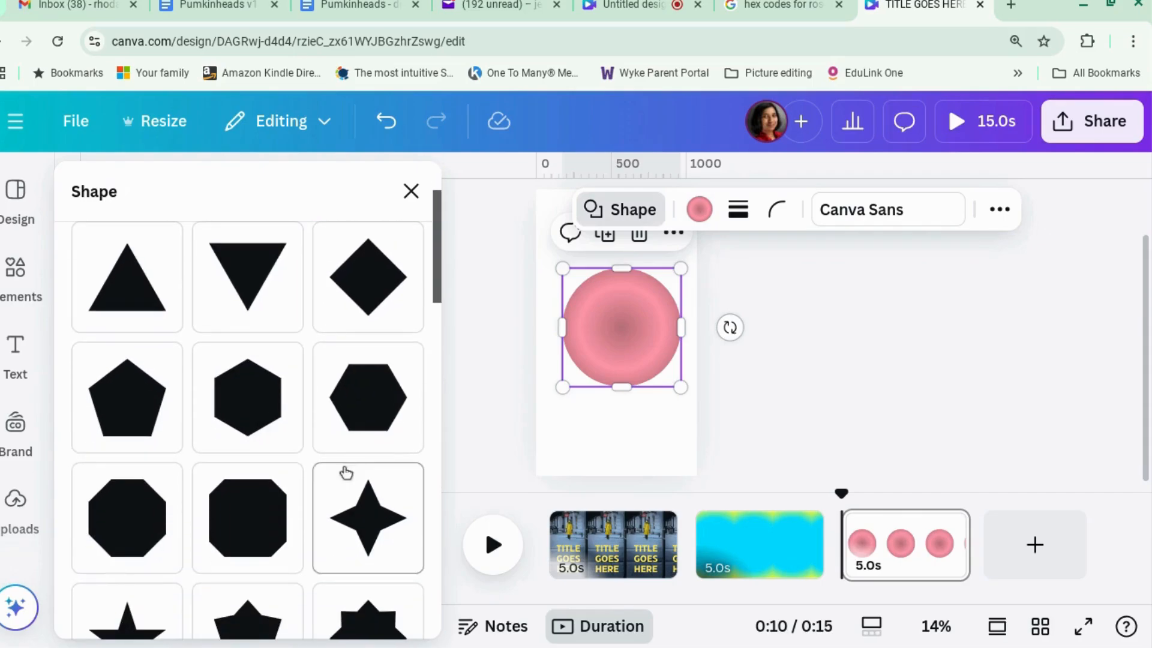
{"action": "scroll", "coordinate": [351, 458], "scroll_direction": "down", "scroll_amount": 1}
{"action": "left_click", "coordinate": [274, 568]}
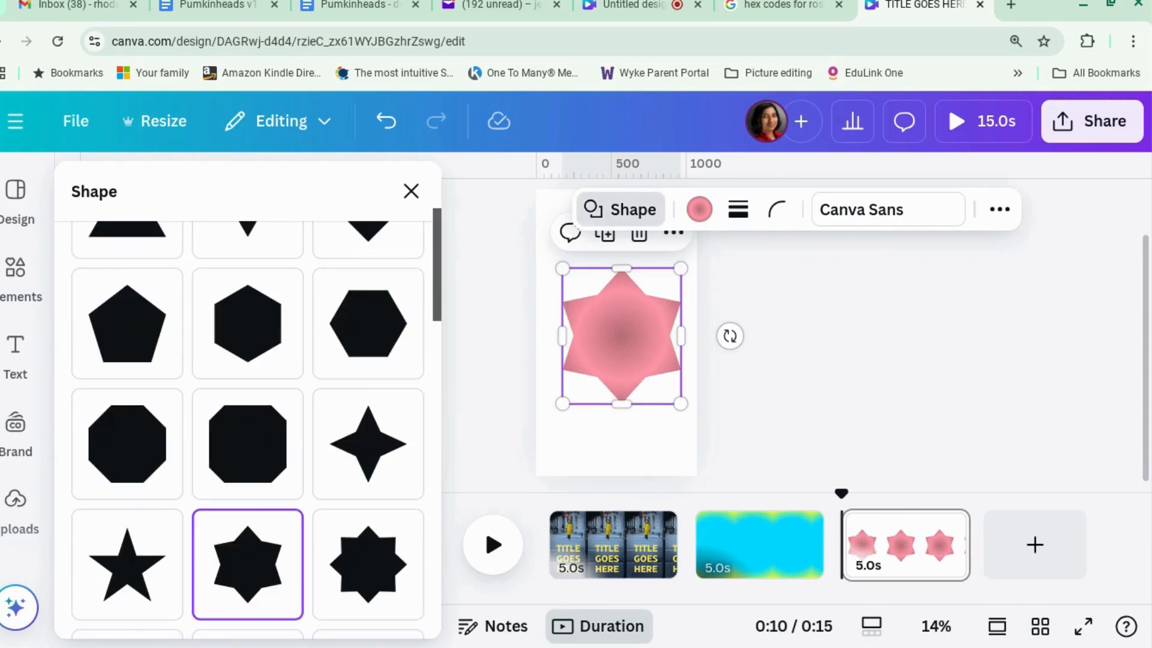
{"action": "left_click", "coordinate": [375, 578]}
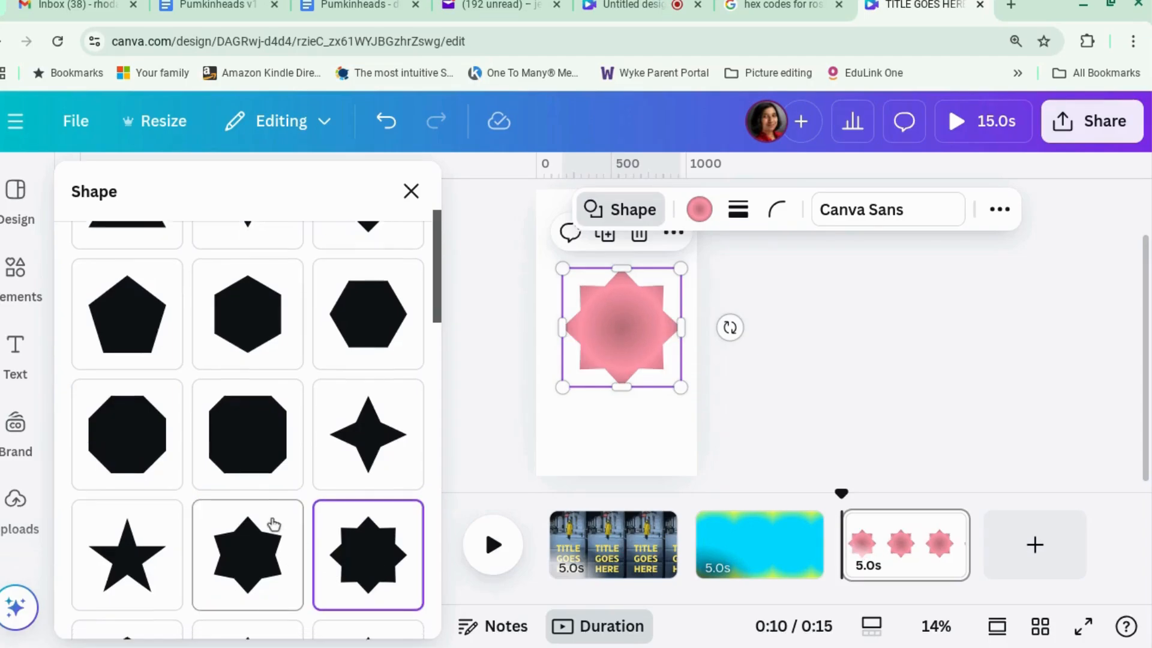
{"action": "scroll", "coordinate": [273, 525], "scroll_direction": "down", "scroll_amount": 3}
{"action": "scroll", "coordinate": [273, 525], "scroll_direction": "down", "scroll_amount": 10}
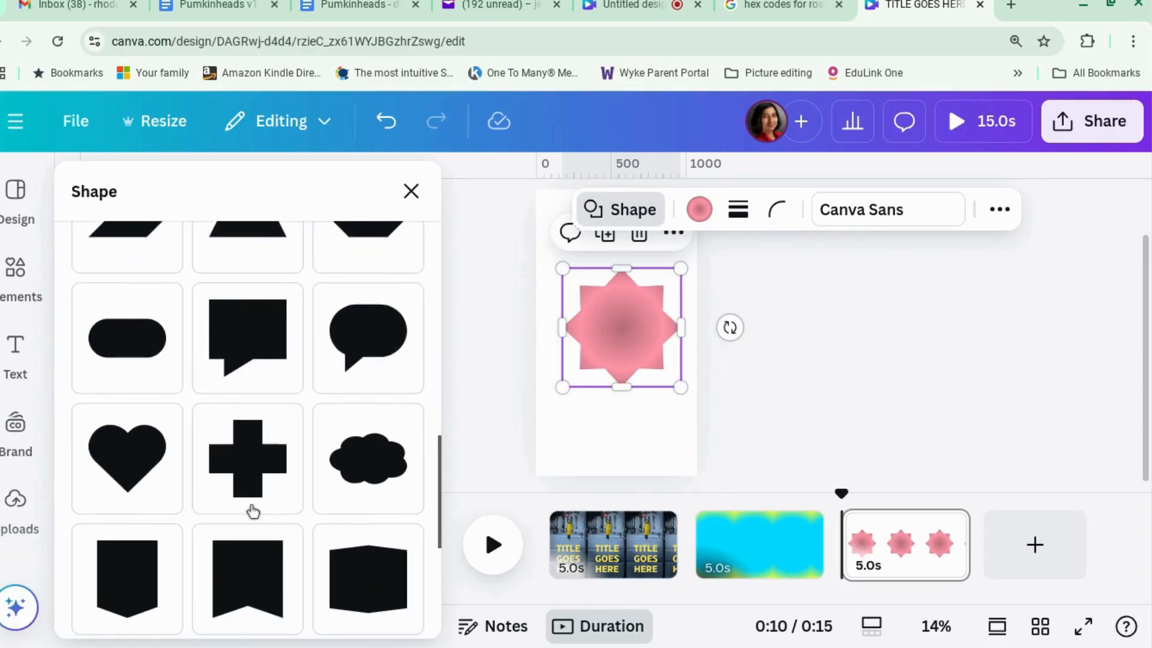
{"action": "left_click", "coordinate": [144, 442]}
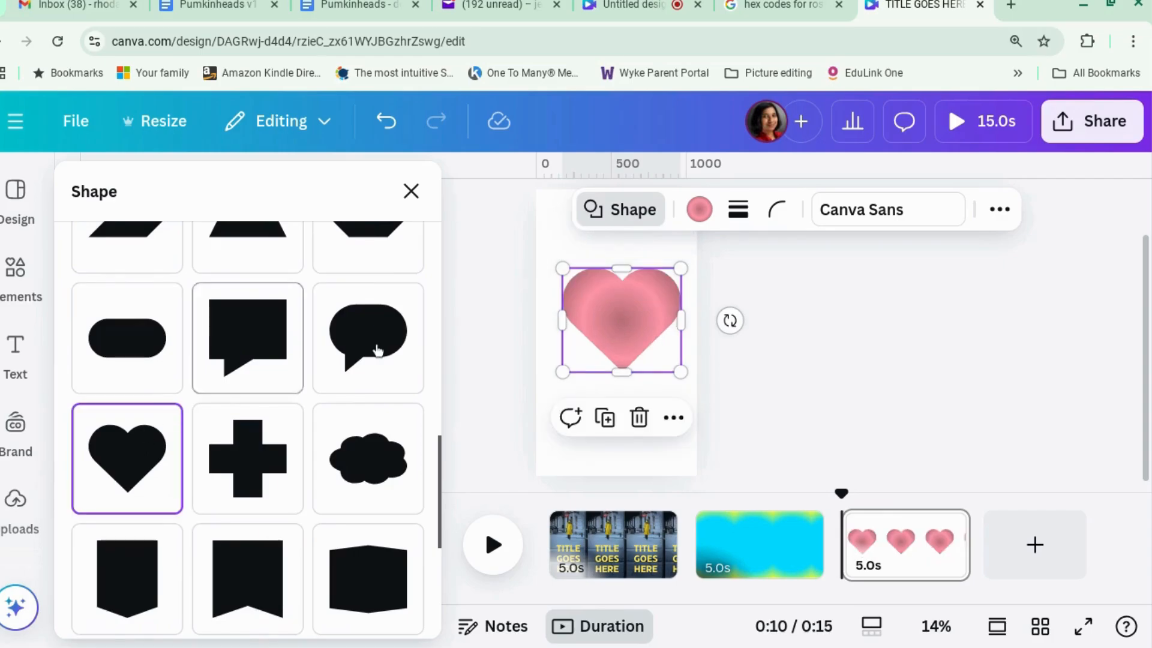
Step: Set the heart's gradient to the corner radial style and close the colour settings
{"action": "left_click", "coordinate": [697, 211]}
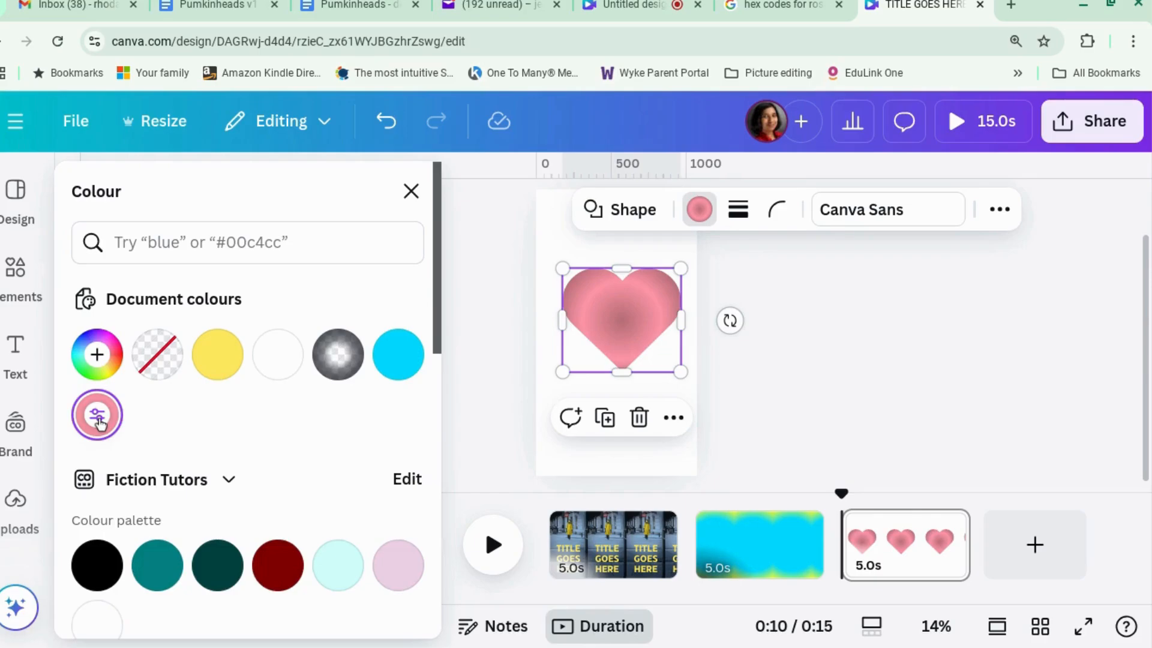
{"action": "left_click", "coordinate": [99, 415]}
{"action": "left_click", "coordinate": [345, 621]}
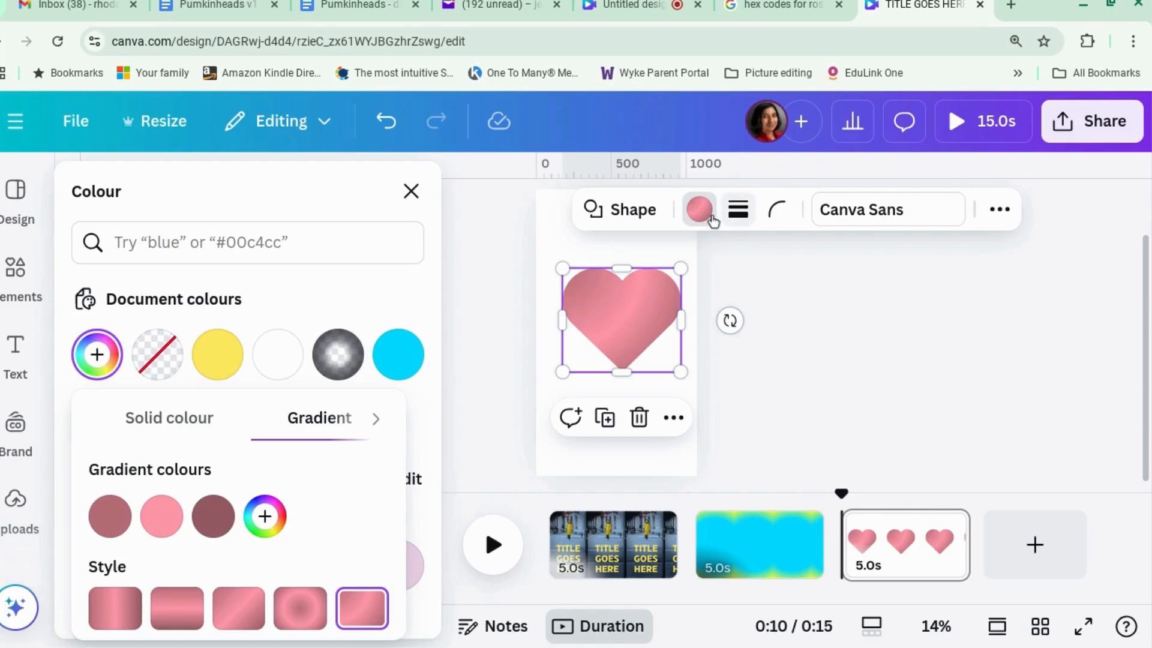
{"action": "left_click", "coordinate": [699, 207]}
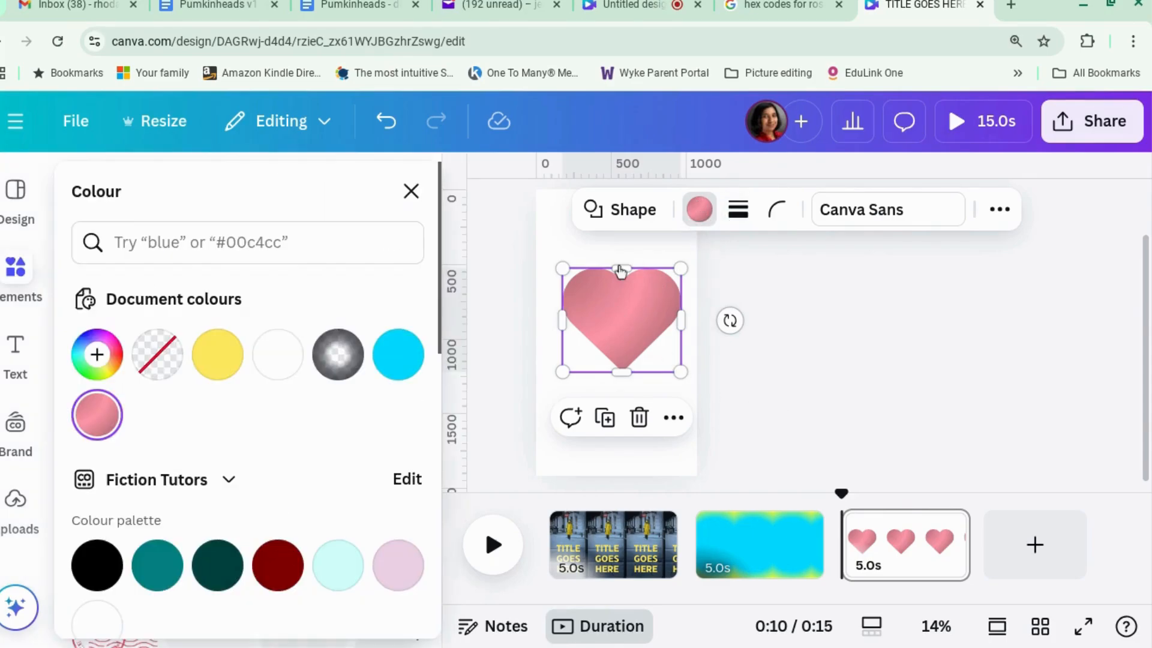
{"action": "key", "text": "Escape"}
{"action": "key", "text": "Escape"}
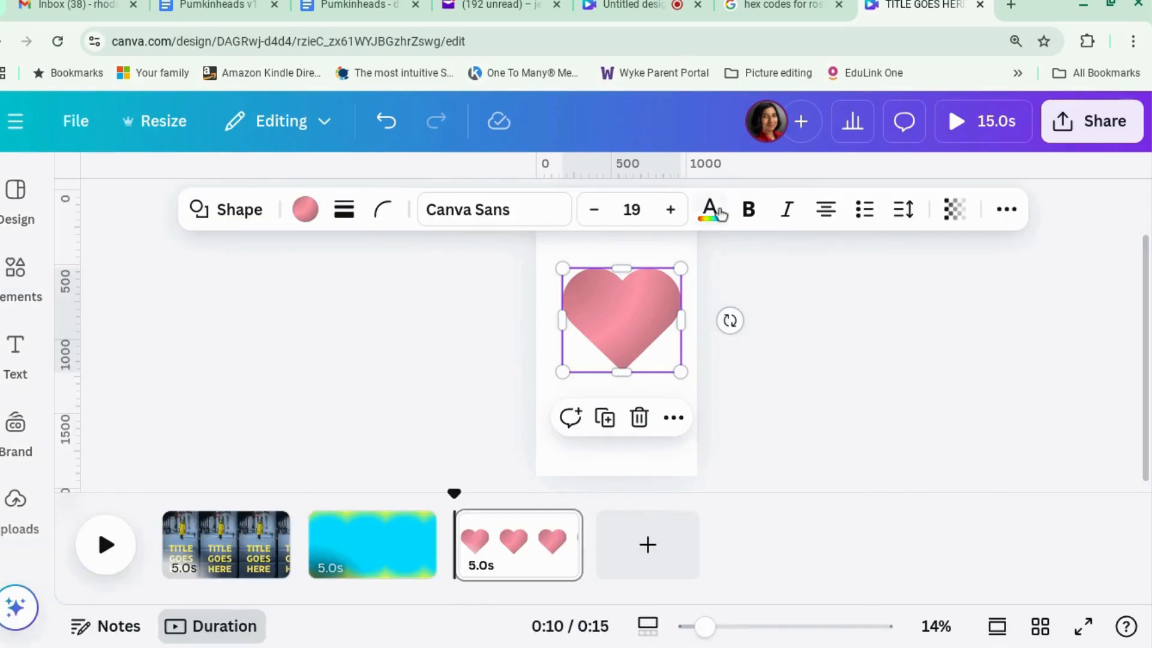
Step: Add a fourth colour, #945B64, to the heart's gradient and change the third colour to #B76E79, sampled from the first colour
{"action": "left_click", "coordinate": [307, 211]}
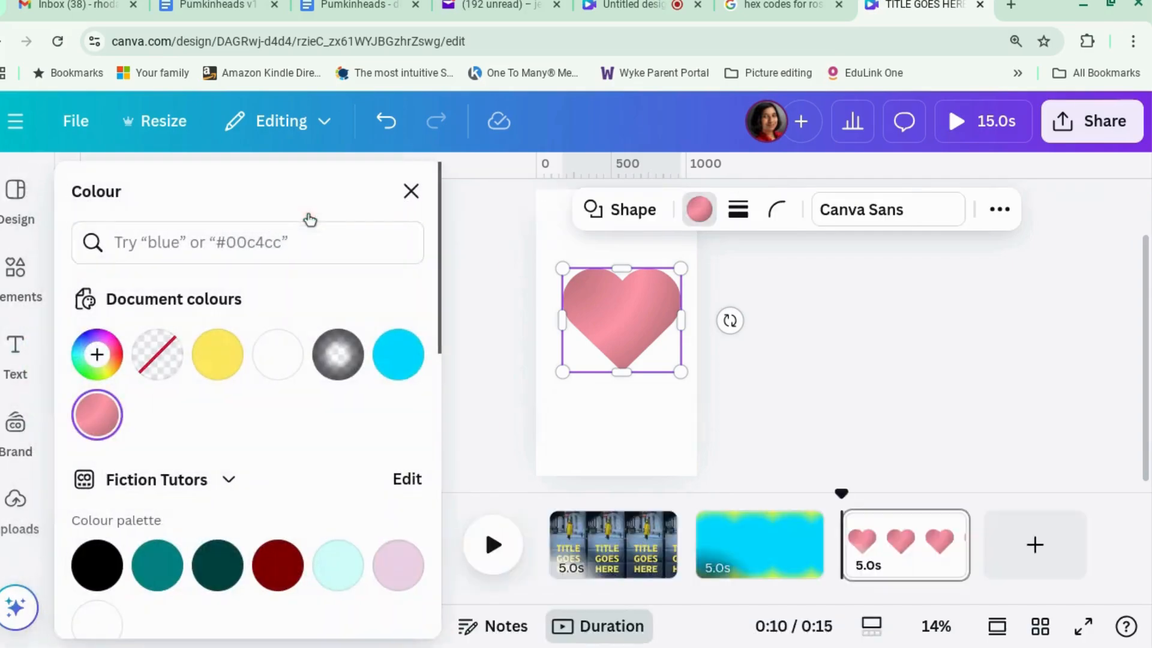
{"action": "left_click", "coordinate": [99, 420]}
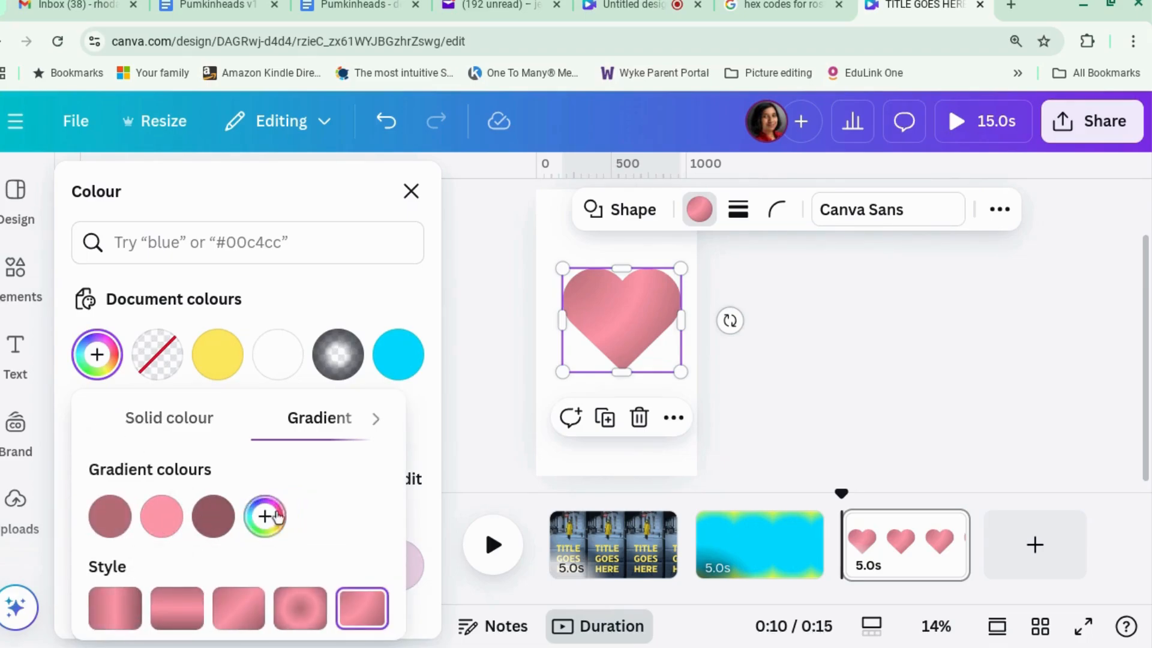
{"action": "left_click", "coordinate": [265, 517]}
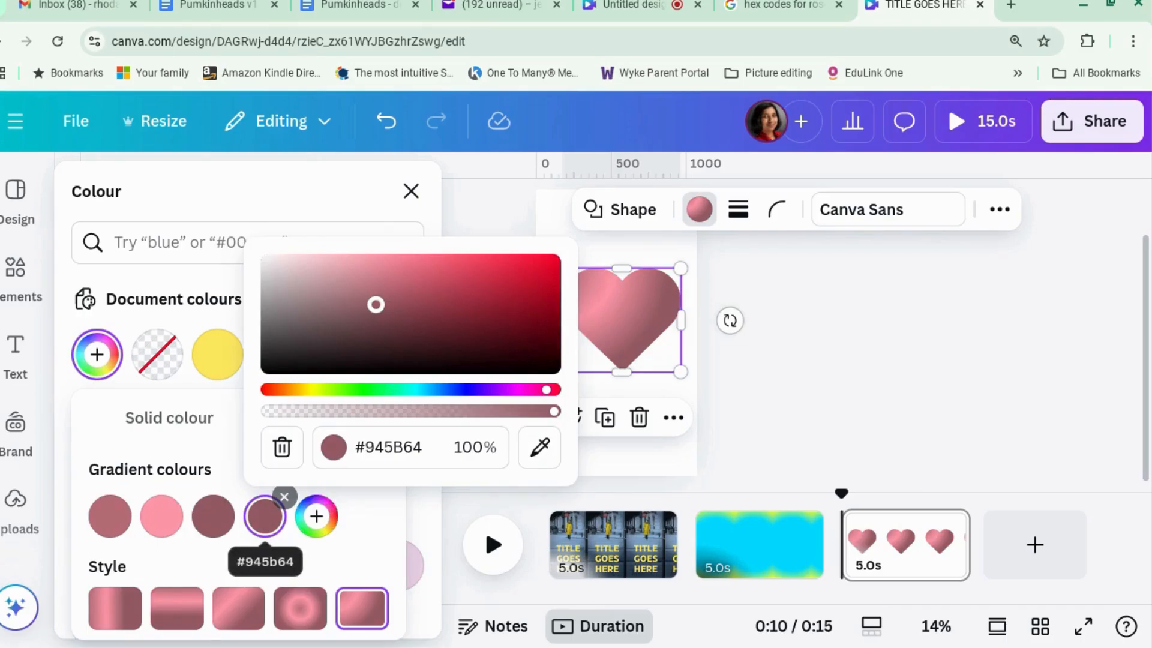
{"action": "left_click", "coordinate": [213, 516]}
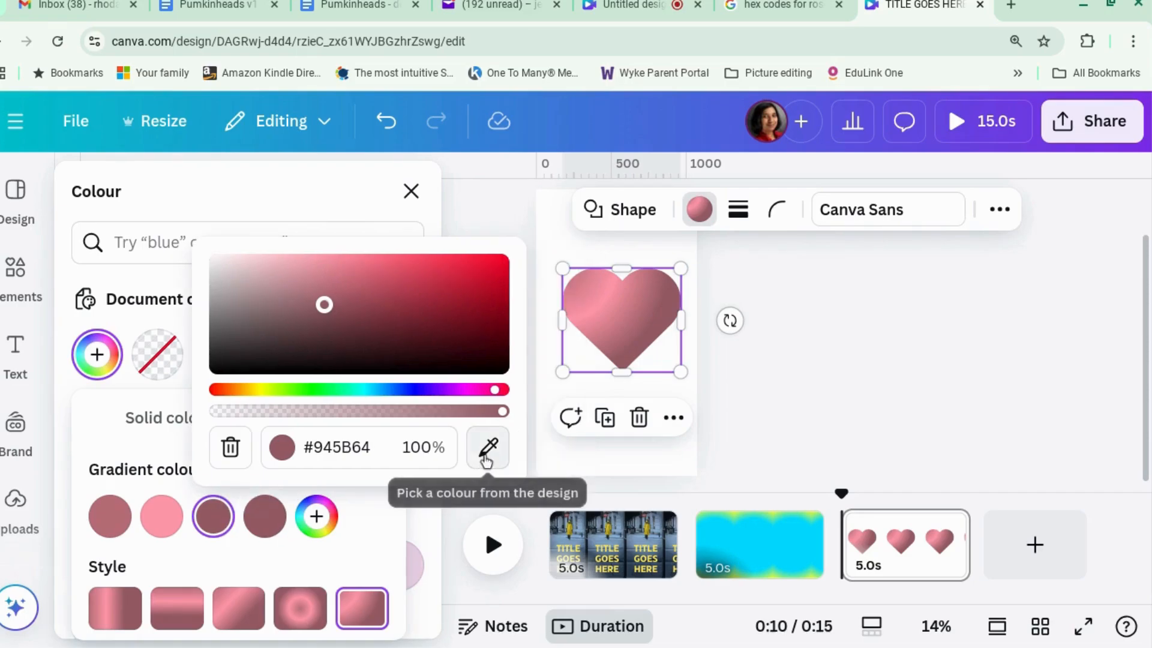
{"action": "left_click", "coordinate": [488, 446]}
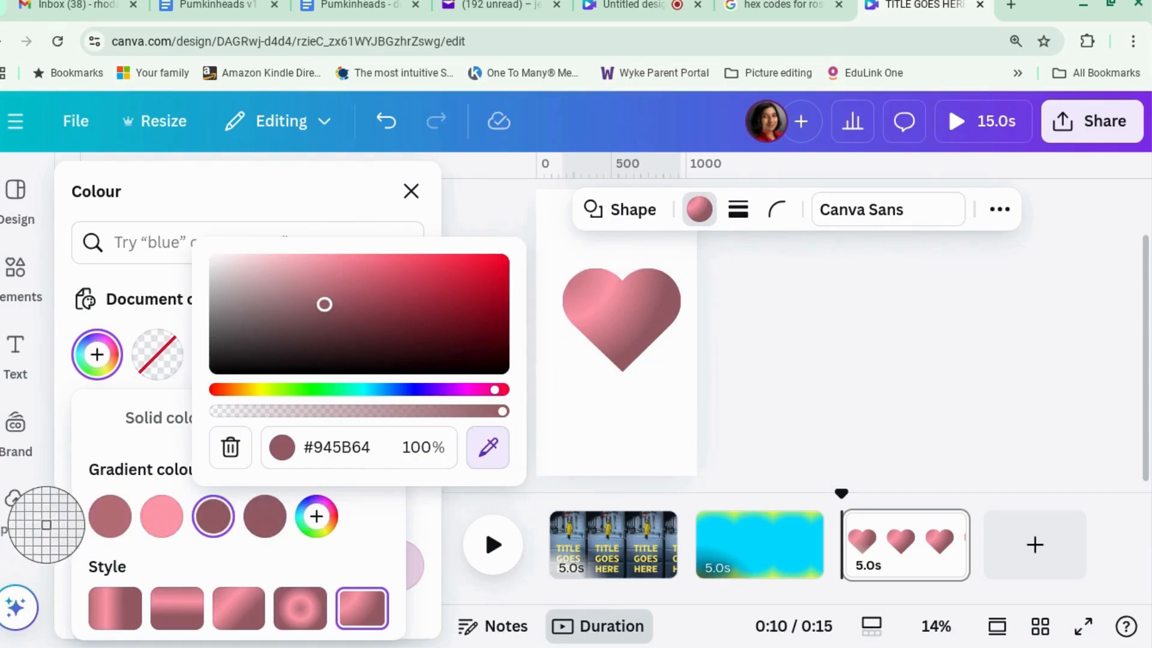
{"action": "left_click", "coordinate": [106, 516]}
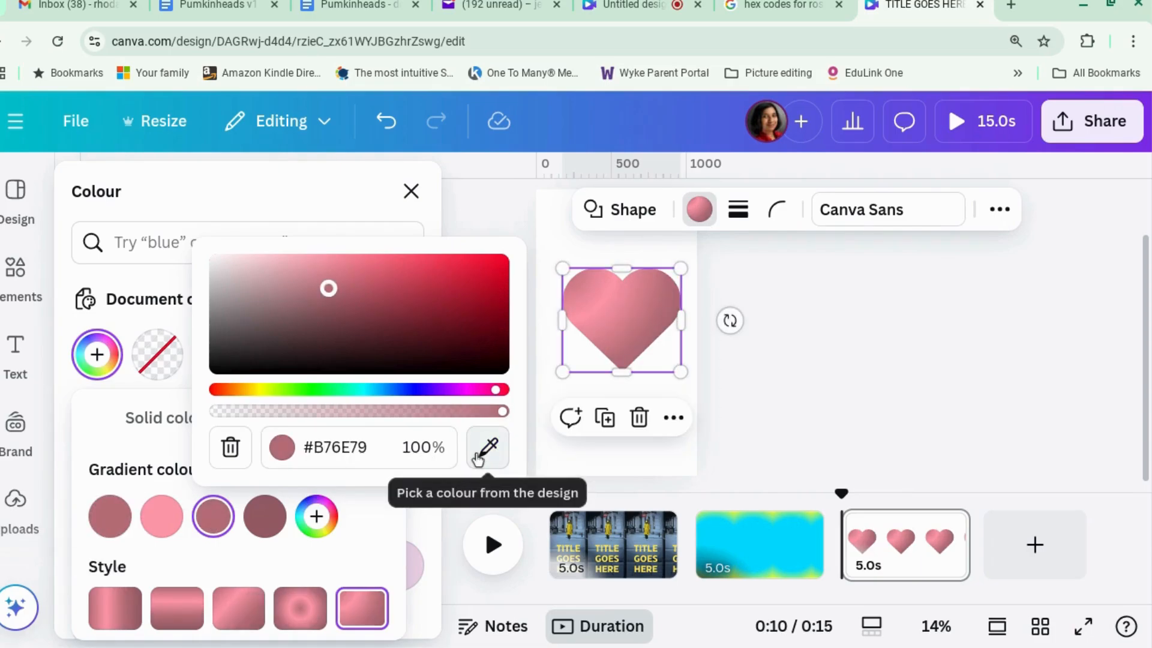
{"action": "left_click", "coordinate": [898, 343]}
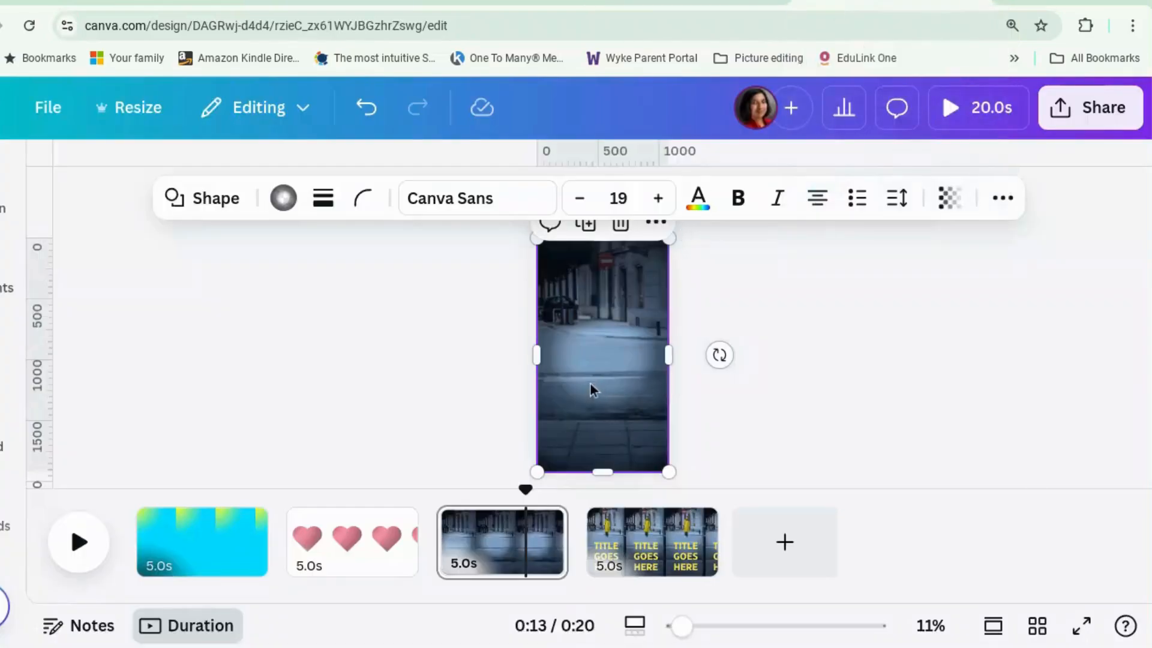
Step: Examine the radial gradient overlay on the example street photo page, and go to the finished title page
{"action": "mouse_move", "coordinate": [627, 376]}
{"action": "left_mouse_down"}
{"action": "mouse_move", "coordinate": [534, 366]}
{"action": "mouse_move", "coordinate": [697, 372]}
{"action": "mouse_move", "coordinate": [624, 373]}
{"action": "left_mouse_up"}
{"action": "left_click", "coordinate": [647, 543]}
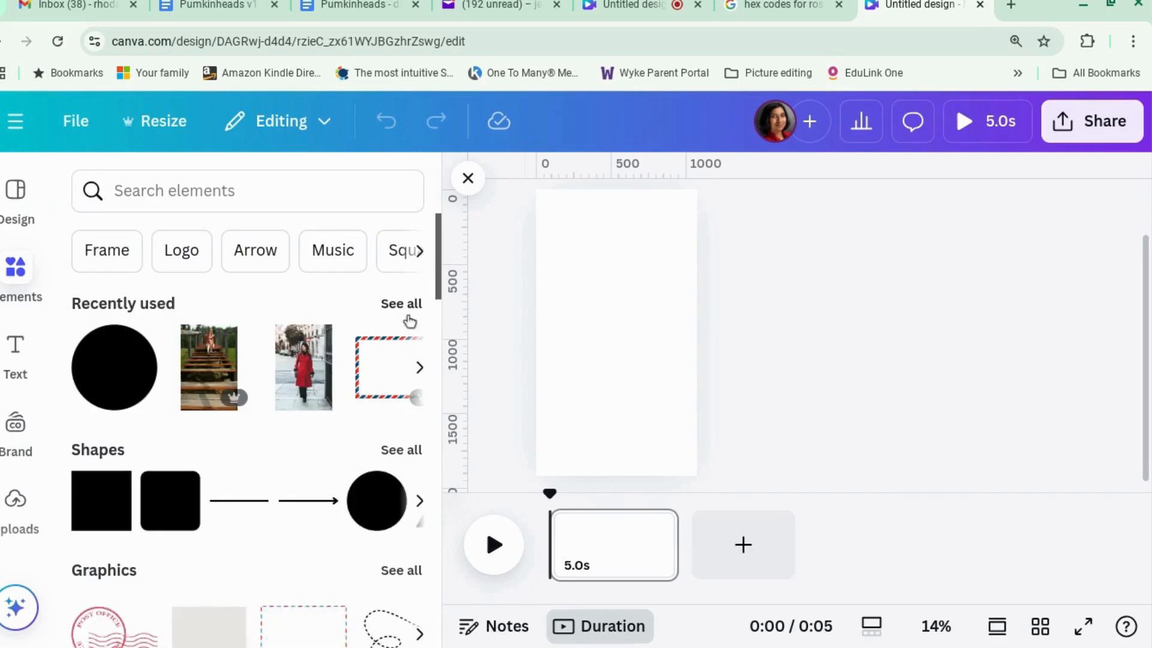
Step: Add the recently used photo of the woman in the red coat and enlarge it to cover the whole page
{"action": "left_click", "coordinate": [298, 375]}
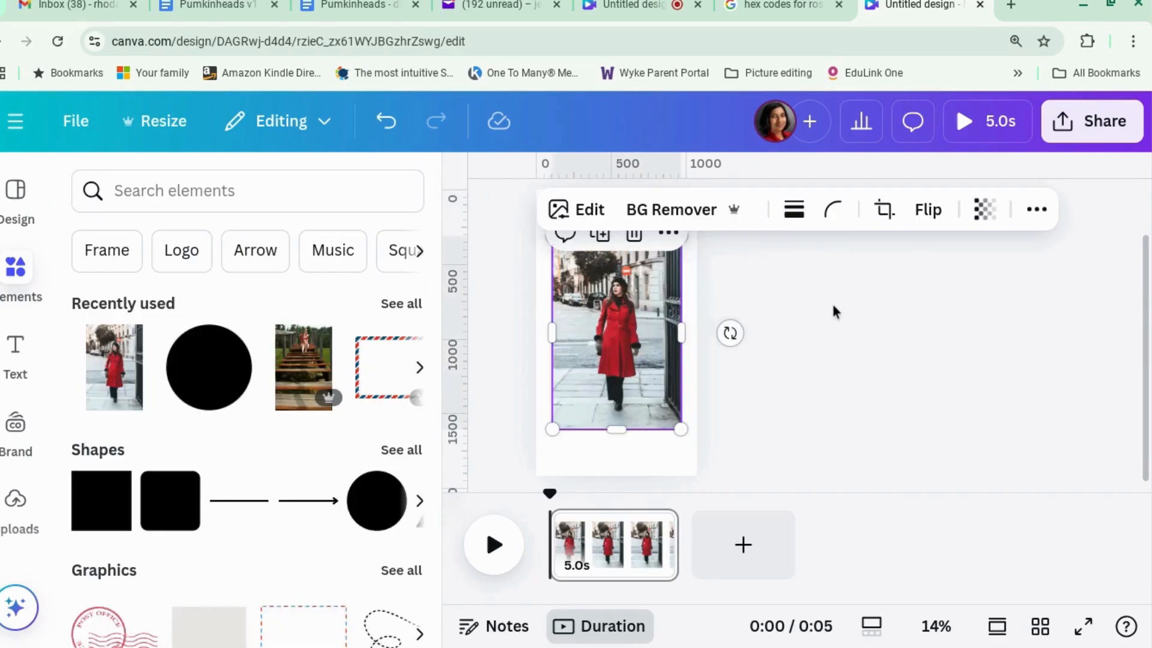
{"action": "scroll", "coordinate": [760, 360], "scroll_direction": "up", "scroll_amount": 1}
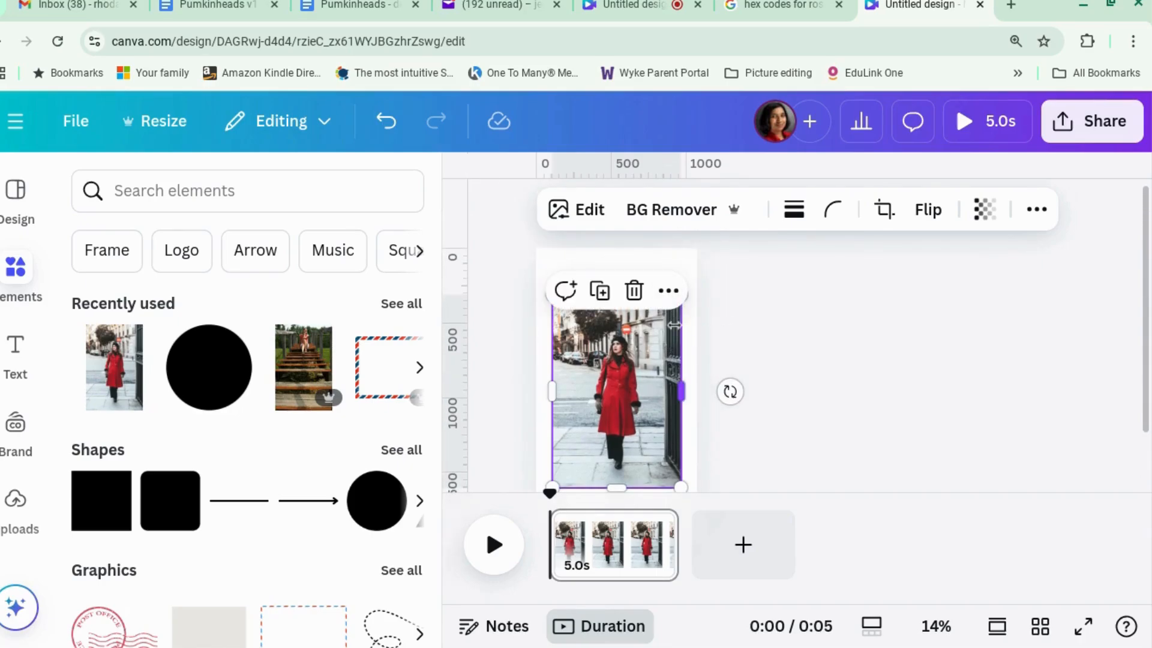
{"action": "scroll", "coordinate": [545, 409], "scroll_direction": "down", "scroll_amount": 1}
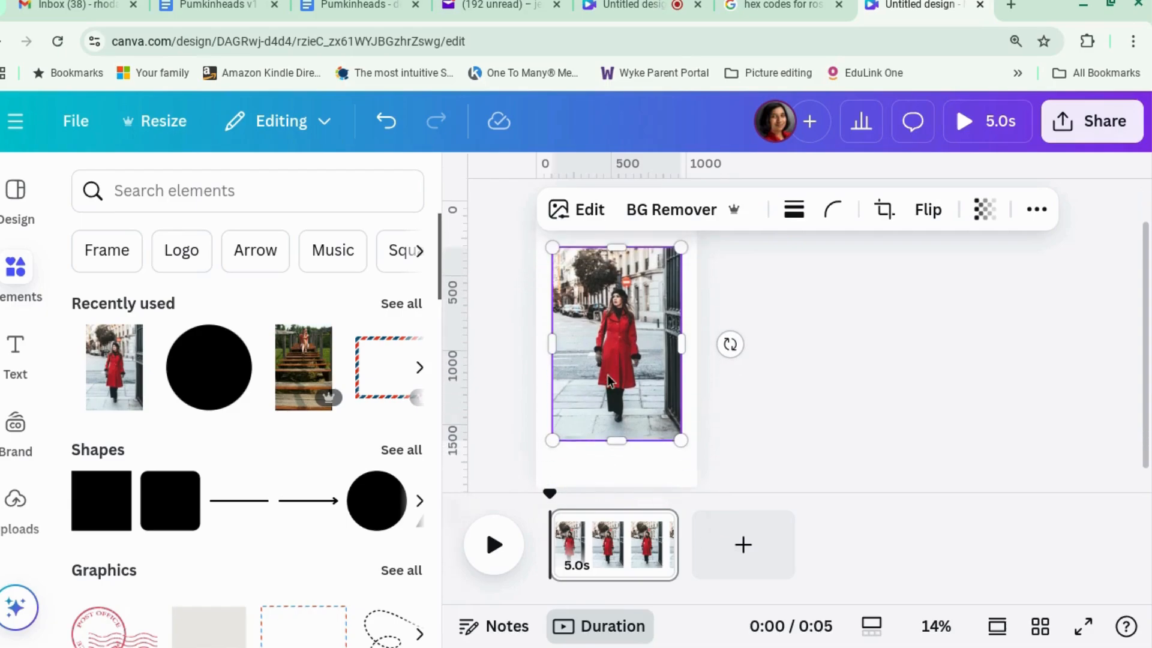
{"action": "left_click_drag", "start_coordinate": [551, 437], "coordinate": [514, 500]}
{"action": "scroll", "coordinate": [648, 360], "scroll_direction": "up", "scroll_amount": 1}
{"action": "left_click_drag", "start_coordinate": [682, 293], "coordinate": [715, 247]}
{"action": "scroll", "coordinate": [784, 282], "scroll_direction": "down", "scroll_amount": 1}
{"action": "left_click", "coordinate": [777, 298]}
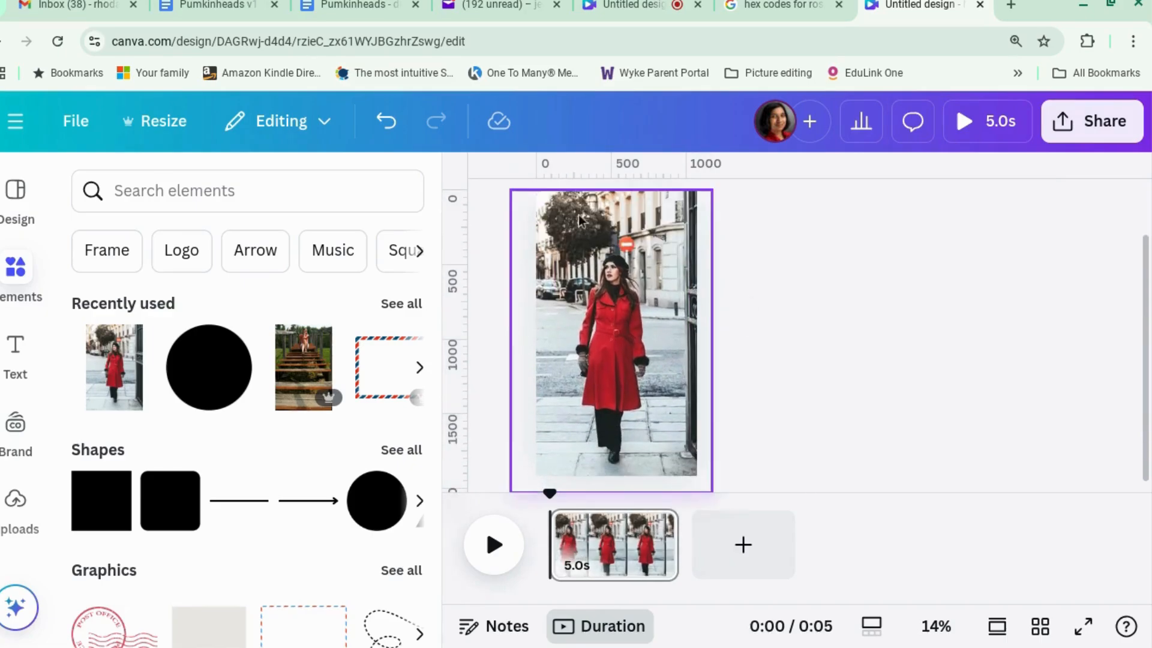
Step: Separate the woman in the red coat from the street photo with Magic Grab
{"action": "left_click", "coordinate": [589, 234]}
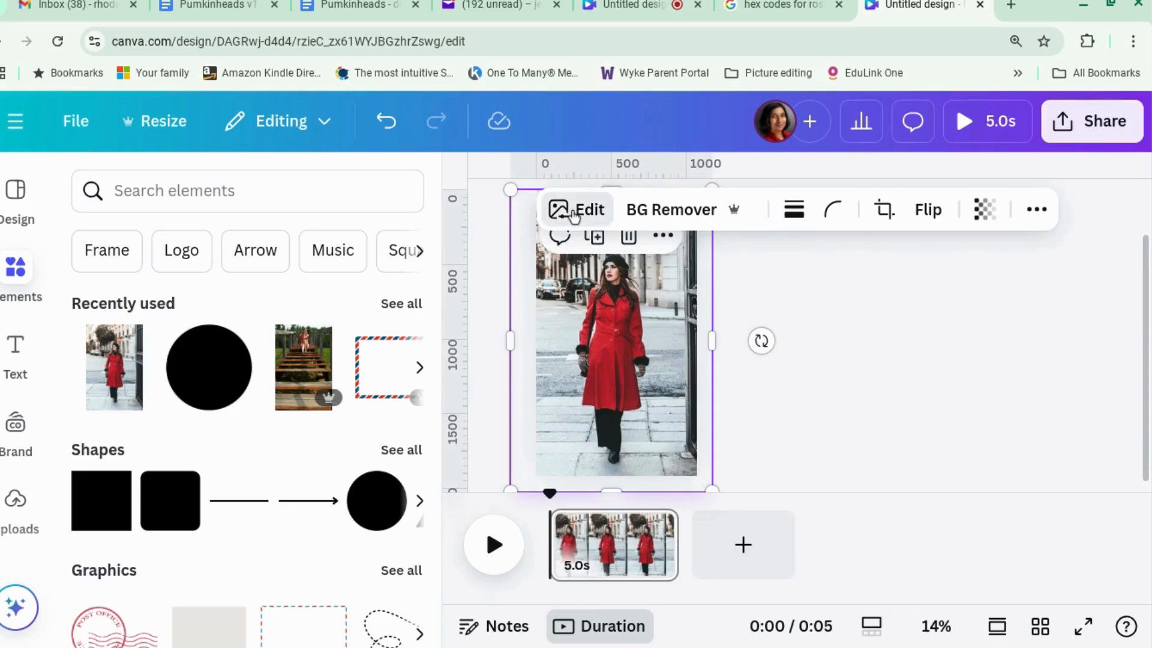
{"action": "left_click", "coordinate": [575, 213]}
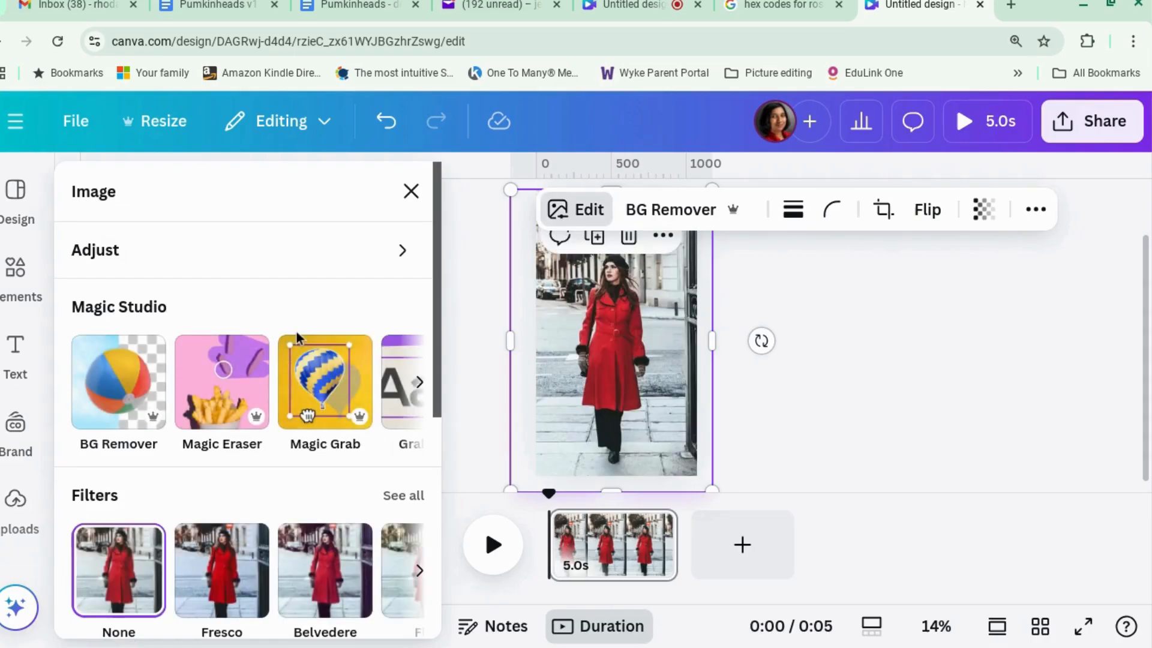
{"action": "scroll", "coordinate": [217, 428], "scroll_direction": "down", "scroll_amount": 2}
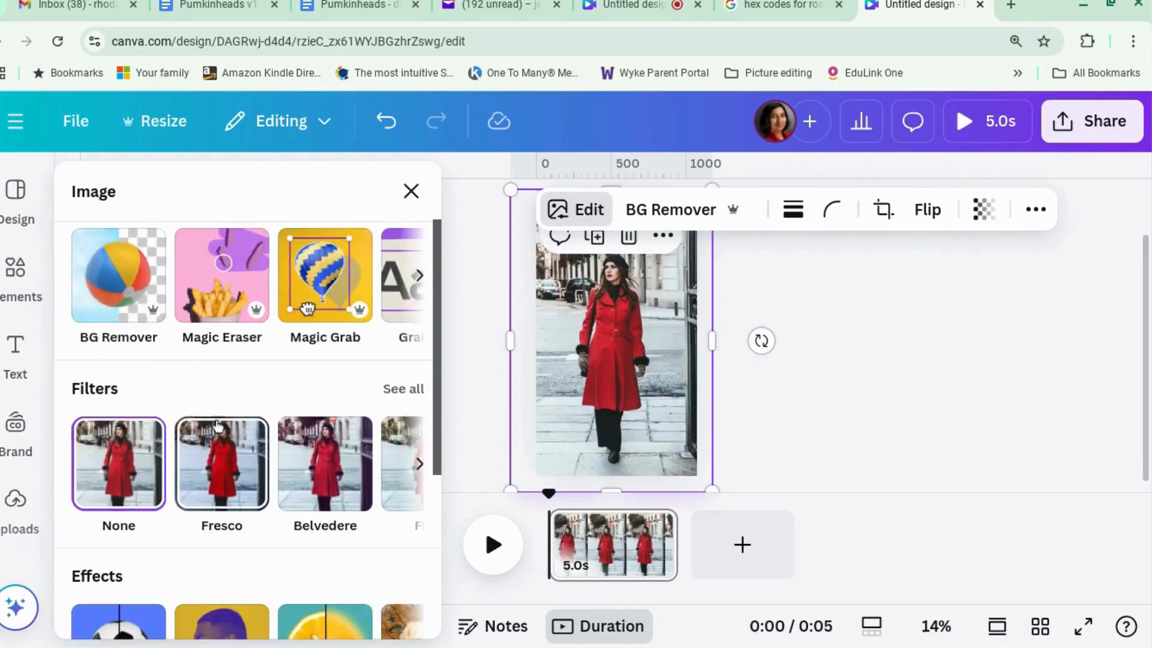
{"action": "left_click", "coordinate": [307, 309]}
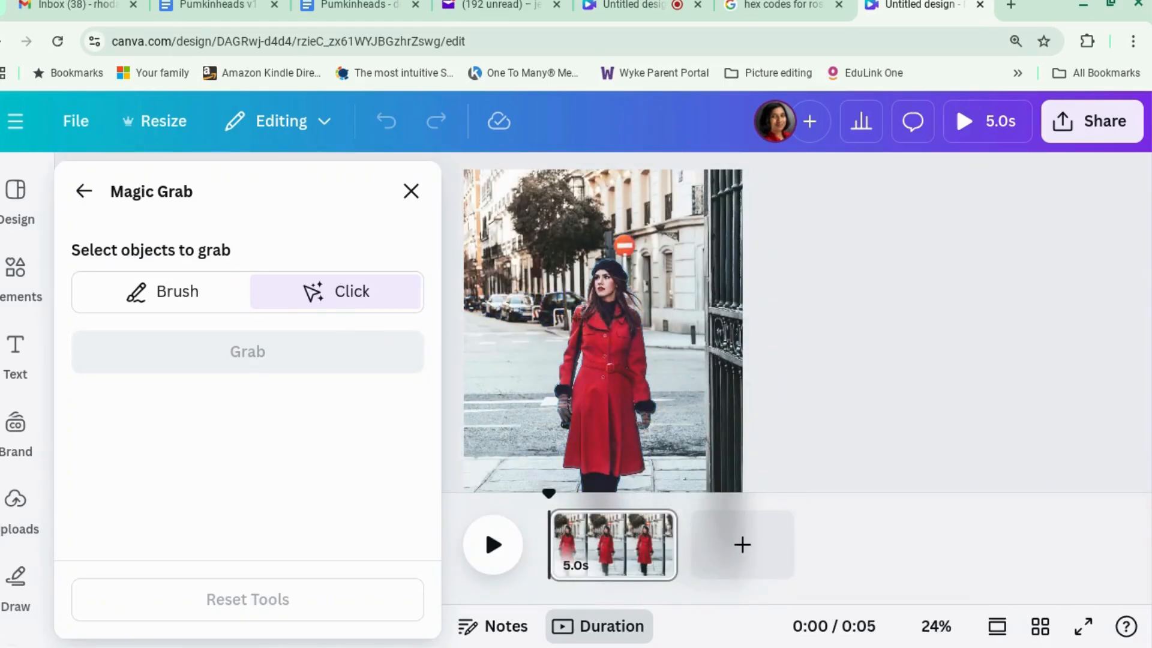
{"action": "left_click", "coordinate": [604, 359]}
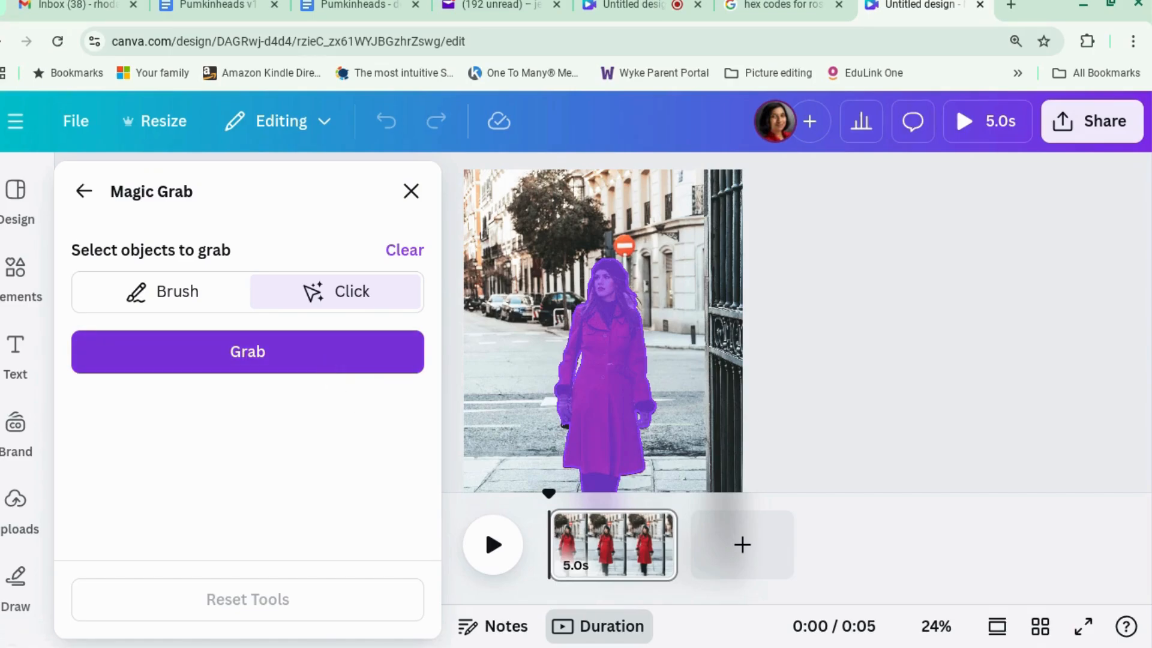
{"action": "left_click", "coordinate": [327, 363]}
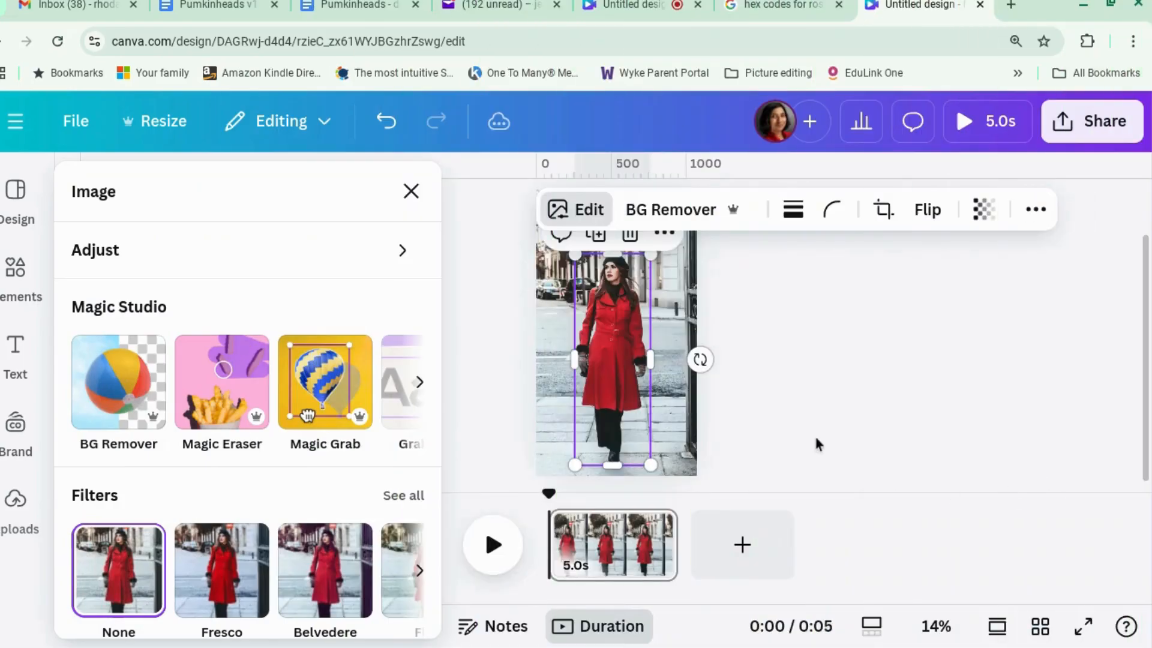
Step: Shrink the grabbed woman into the upper middle of the page and enlarge the street background beyond the page edges
{"action": "mouse_move", "coordinate": [634, 391]}
{"action": "left_mouse_down"}
{"action": "mouse_move", "coordinate": [696, 385]}
{"action": "mouse_move", "coordinate": [625, 388]}
{"action": "mouse_move", "coordinate": [624, 379]}
{"action": "left_mouse_up"}
{"action": "scroll", "coordinate": [732, 381], "scroll_direction": "up", "scroll_amount": 1}
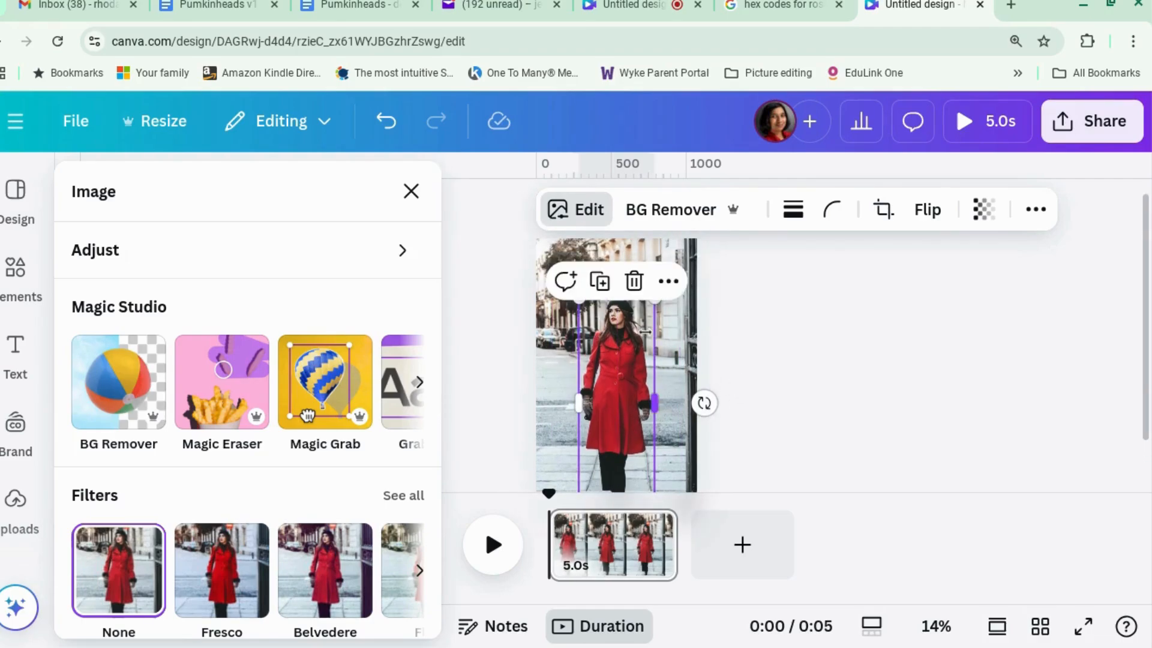
{"action": "left_click_drag", "start_coordinate": [631, 364], "coordinate": [622, 303]}
{"action": "left_click_drag", "start_coordinate": [595, 266], "coordinate": [608, 298]}
{"action": "left_click", "coordinate": [849, 352]}
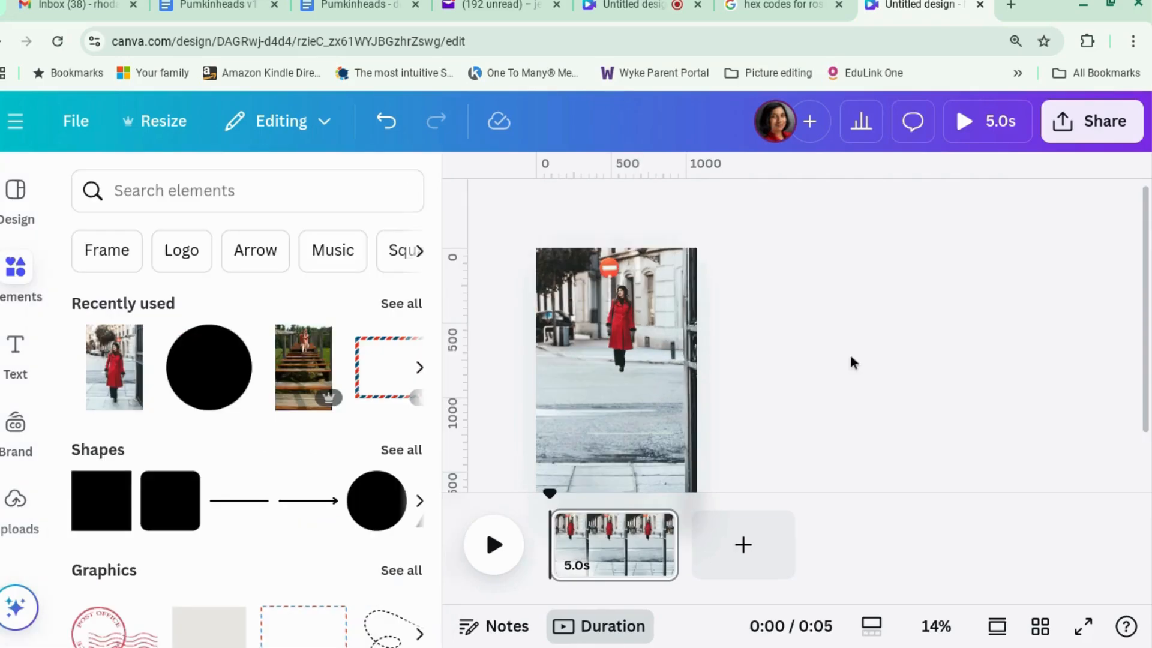
Step: Open the image adjustments for the street photo and try to restrict them to the Background area
{"action": "left_click", "coordinate": [578, 372]}
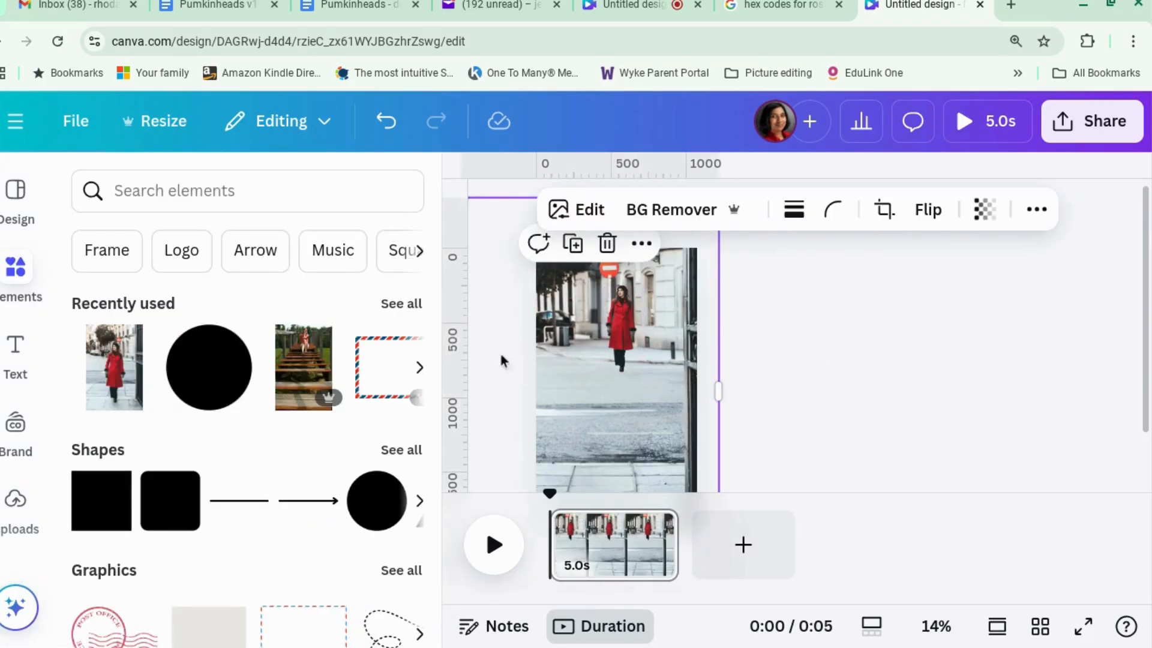
{"action": "left_click", "coordinate": [558, 211]}
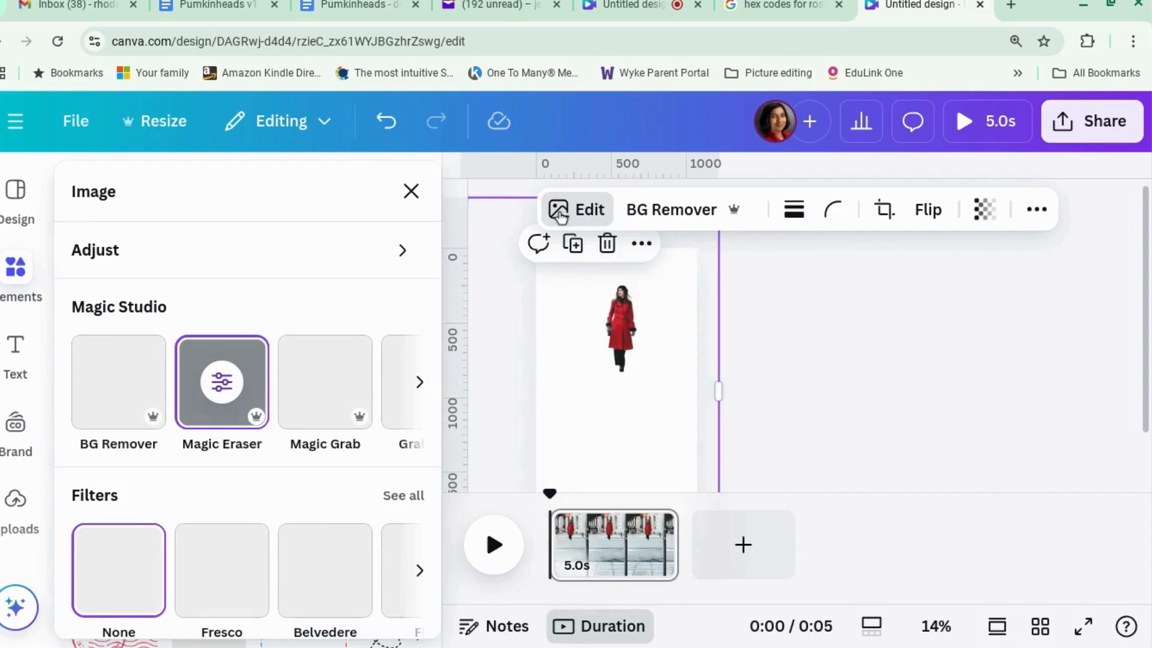
{"action": "left_click", "coordinate": [190, 263]}
{"action": "left_click", "coordinate": [206, 354]}
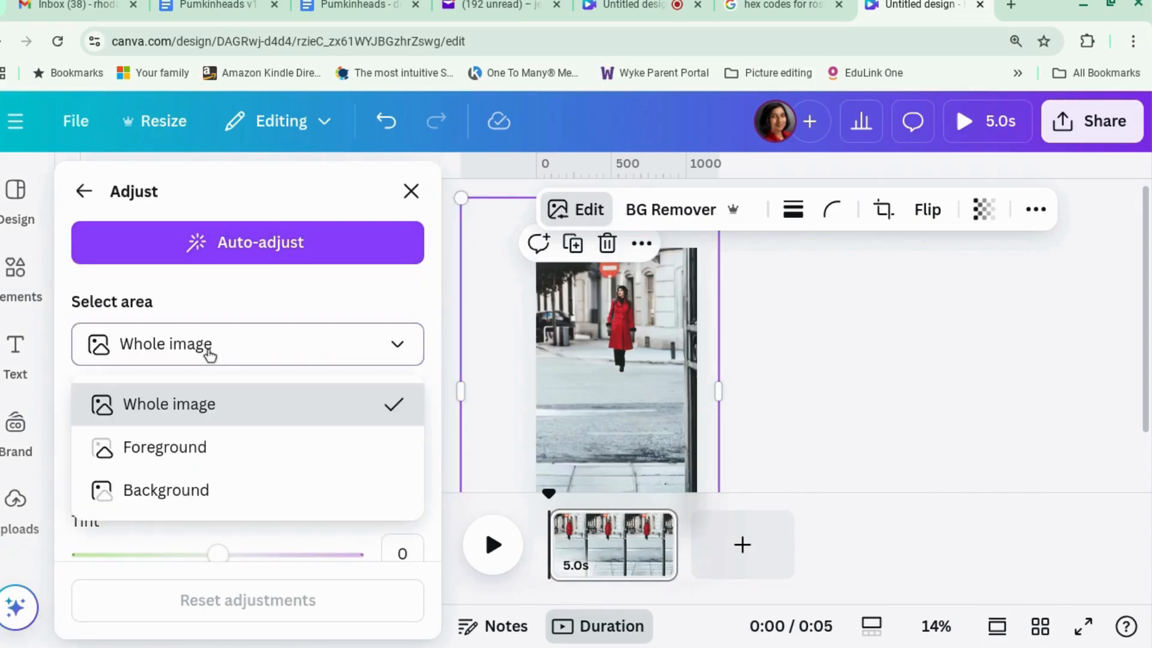
{"action": "left_click", "coordinate": [195, 507]}
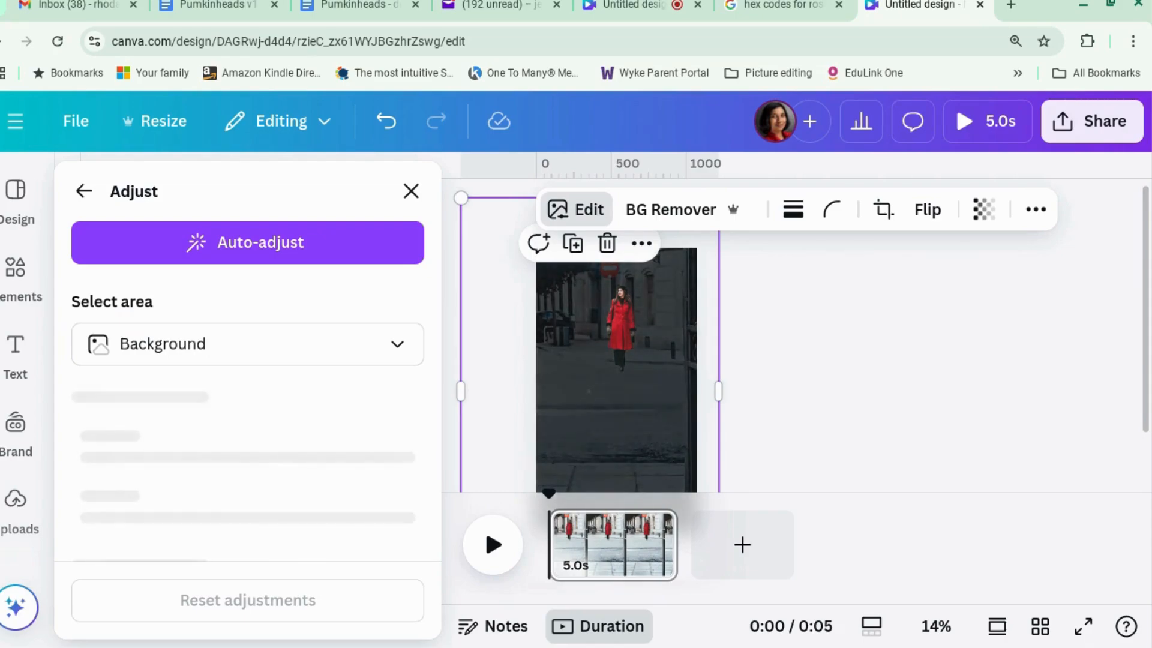
Step: Adjust the street photo with temperature -73, tint -20 and brightness -57
{"action": "left_click_drag", "start_coordinate": [217, 479], "coordinate": [119, 481]}
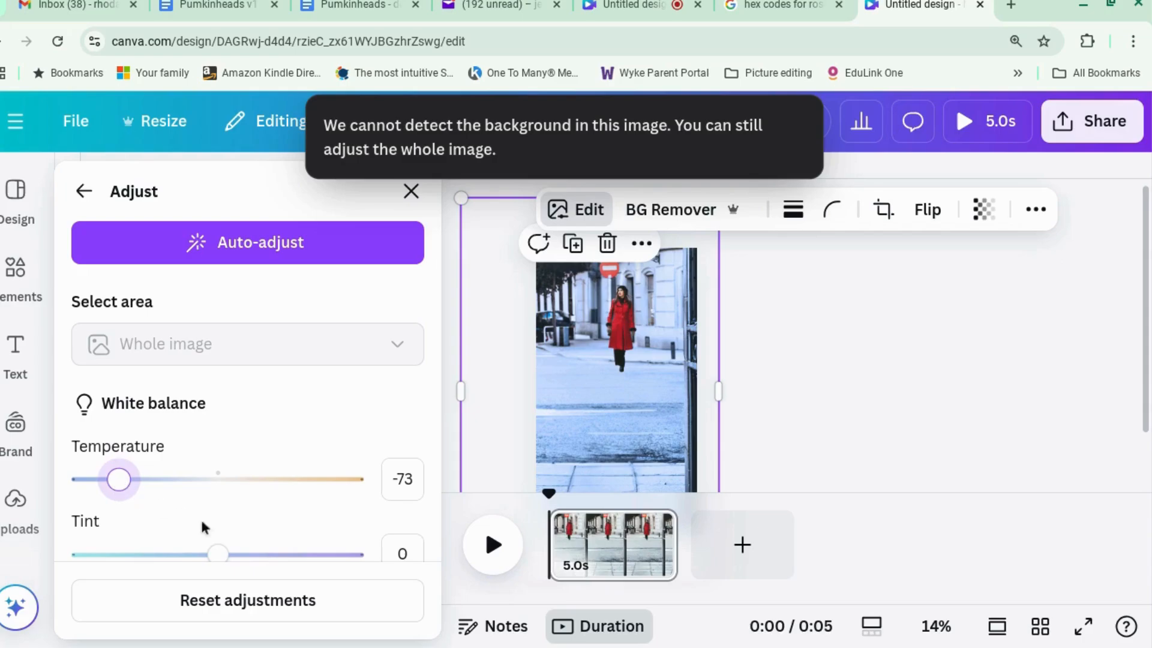
{"action": "left_click_drag", "start_coordinate": [224, 554], "coordinate": [191, 553]}
{"action": "scroll", "coordinate": [294, 440], "scroll_direction": "down", "scroll_amount": 5}
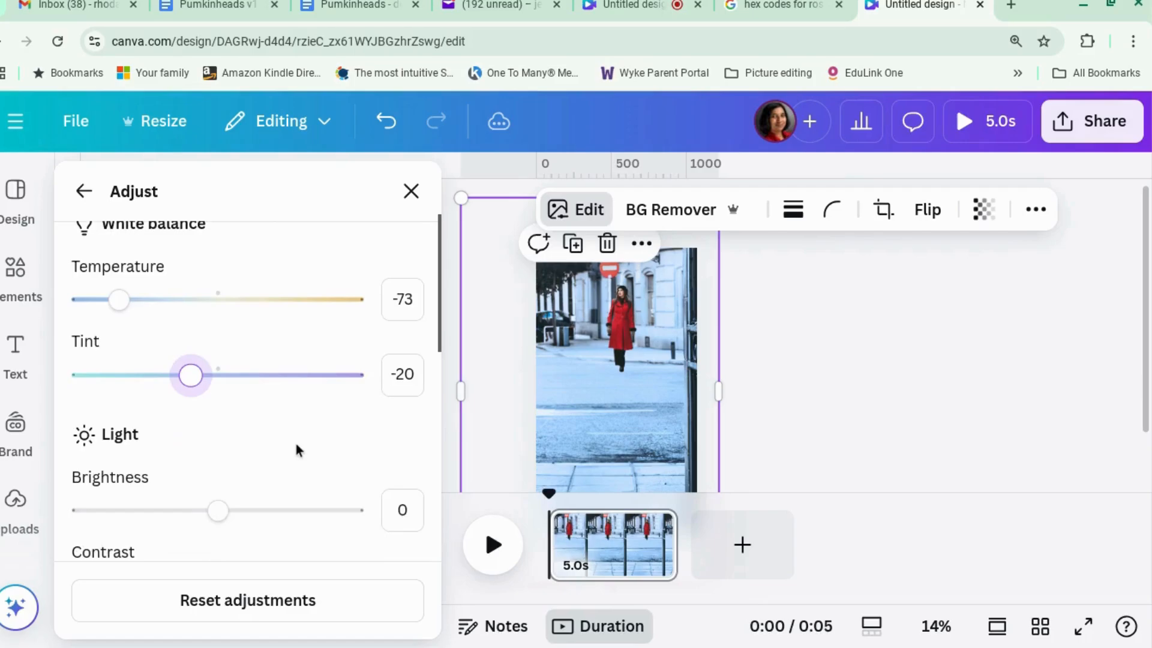
{"action": "left_click_drag", "start_coordinate": [176, 424], "coordinate": [140, 418]}
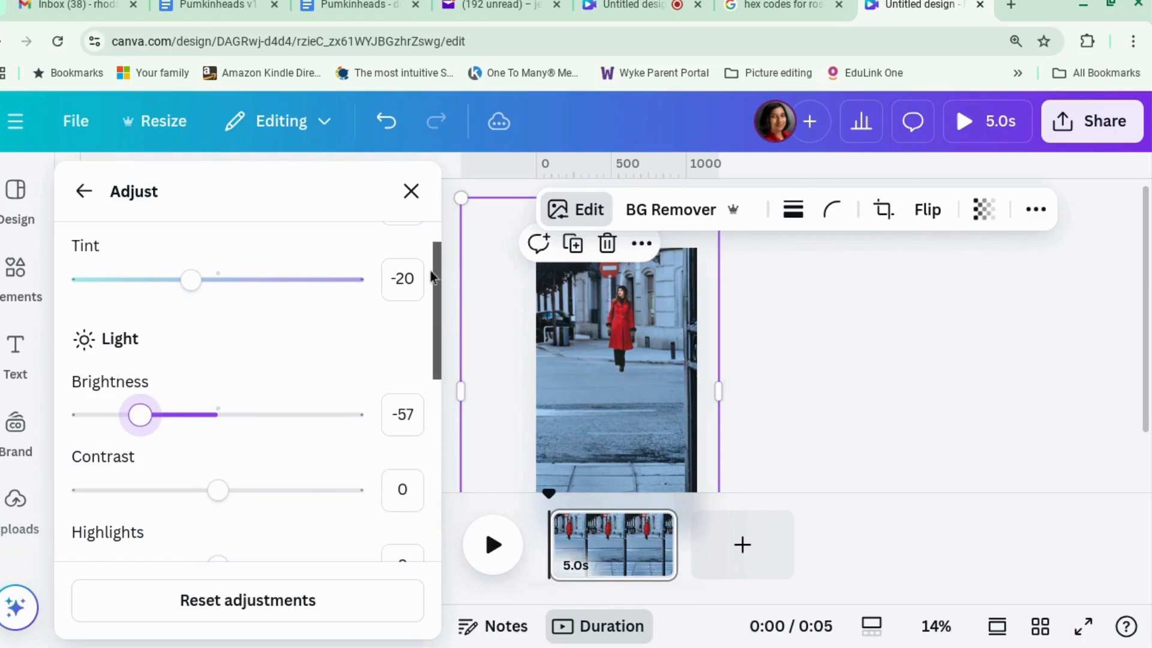
Step: Recolour the woman's red coat to yellow with Colour edit, using hue 43, saturation 70 and brightness 100
{"action": "scroll", "coordinate": [363, 288], "scroll_direction": "up", "scroll_amount": 5}
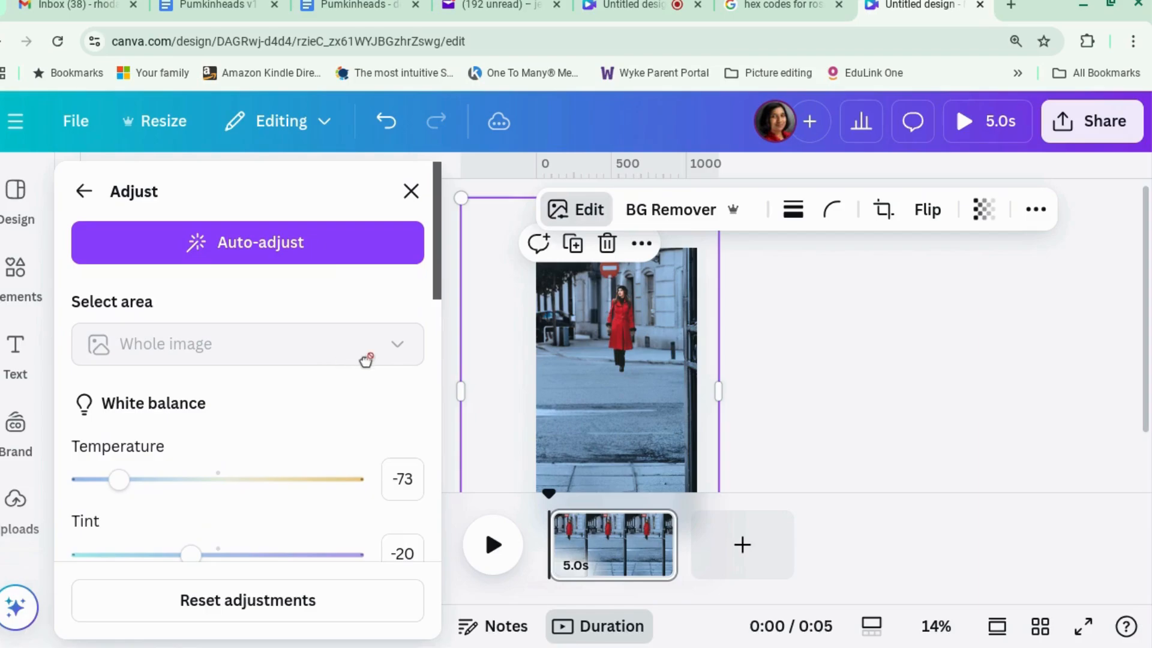
{"action": "left_click", "coordinate": [614, 323]}
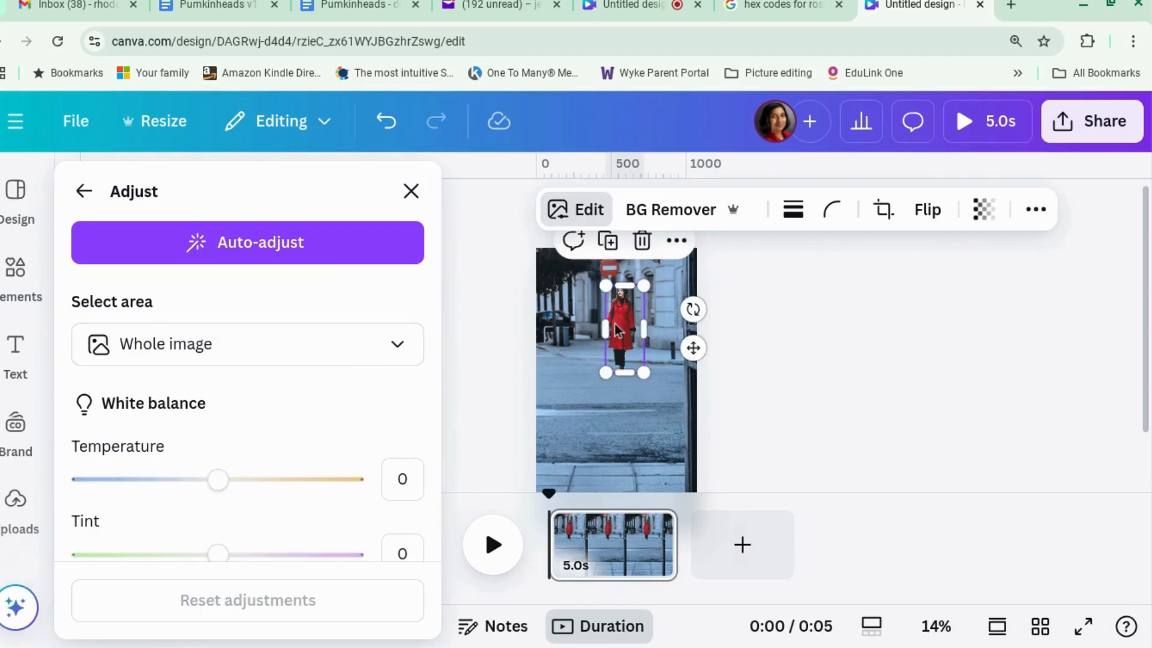
{"action": "left_click", "coordinate": [275, 347]}
{"action": "left_click", "coordinate": [275, 398]}
{"action": "scroll", "coordinate": [274, 392], "scroll_direction": "down", "scroll_amount": 5}
{"action": "scroll", "coordinate": [273, 391], "scroll_direction": "down", "scroll_amount": 5}
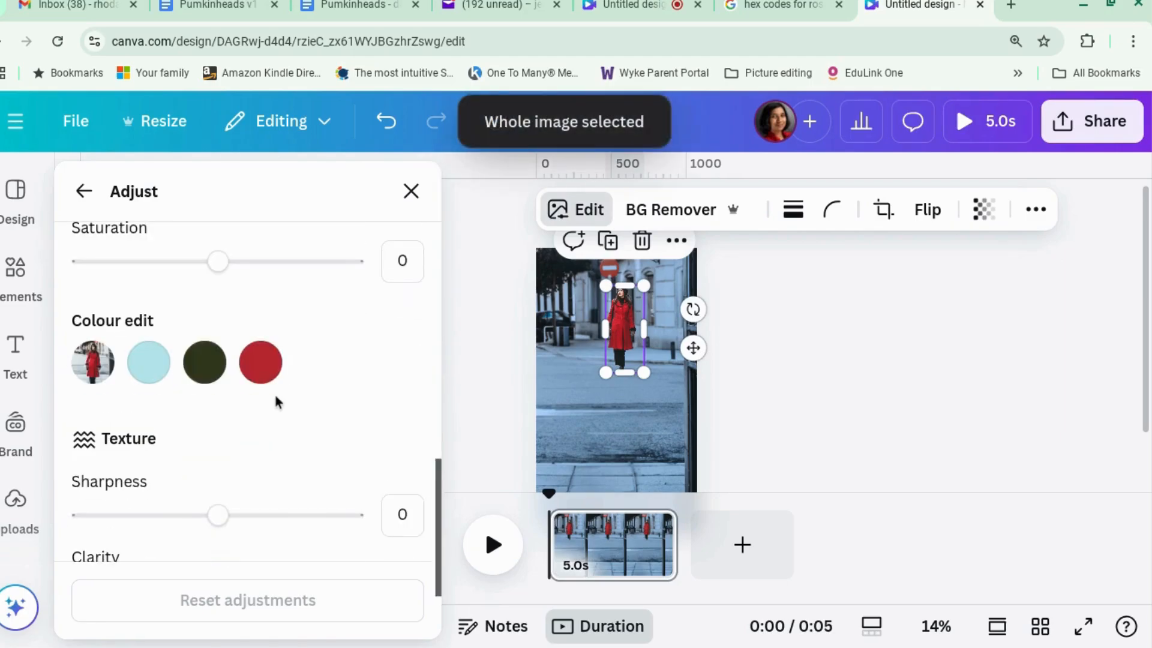
{"action": "left_click", "coordinate": [261, 362]}
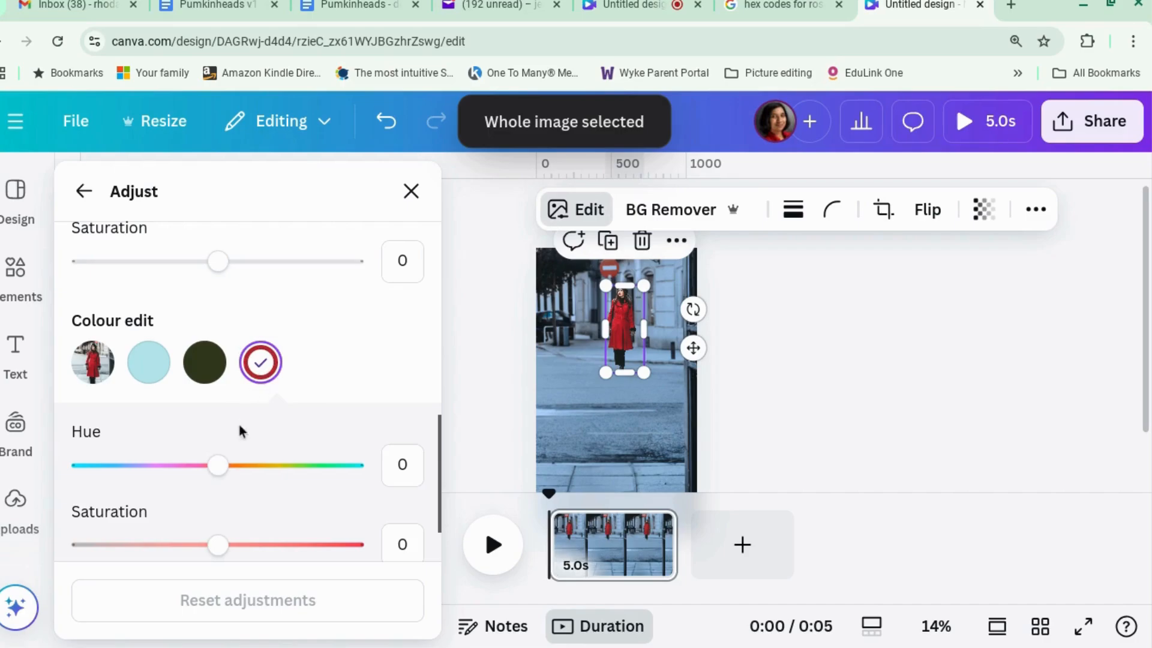
{"action": "left_click_drag", "start_coordinate": [218, 465], "coordinate": [276, 468]}
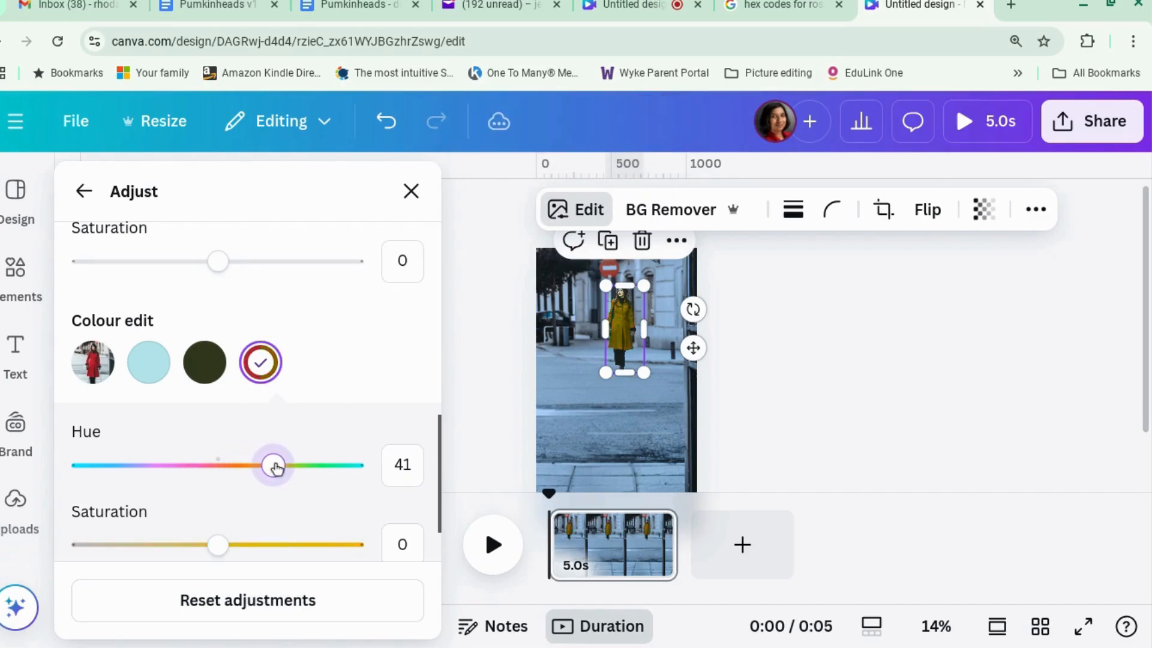
{"action": "left_click_drag", "start_coordinate": [219, 544], "coordinate": [297, 525]}
{"action": "left_click_drag", "start_coordinate": [274, 468], "coordinate": [362, 488]}
{"action": "scroll", "coordinate": [279, 482], "scroll_direction": "down", "scroll_amount": 3}
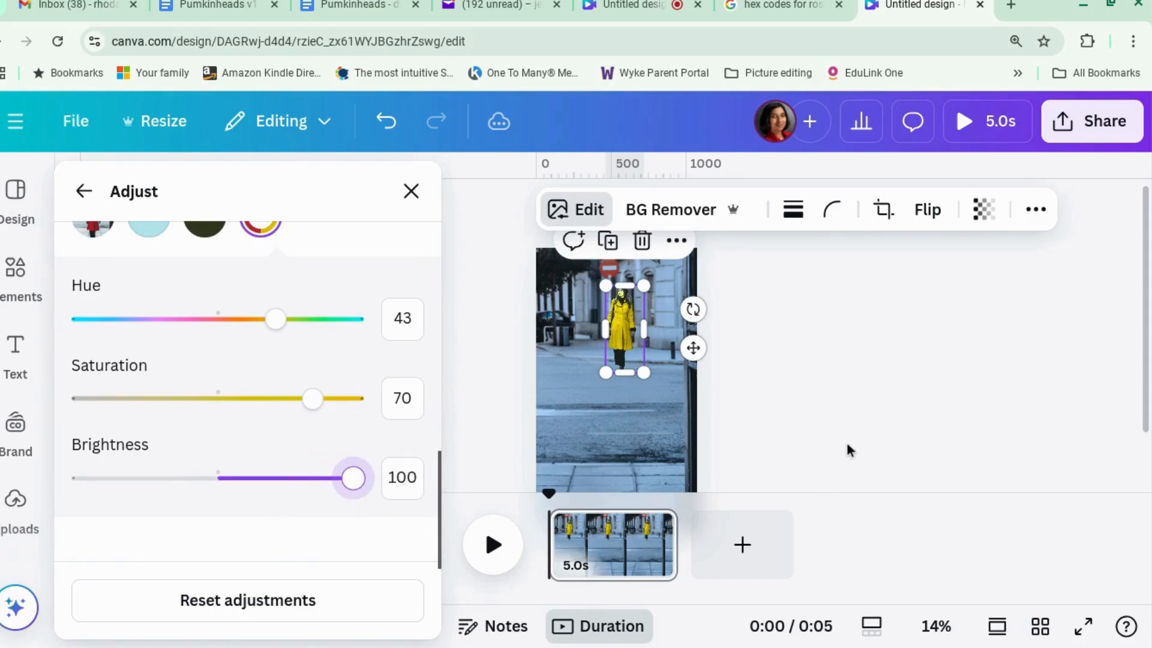
{"action": "left_click", "coordinate": [822, 392]}
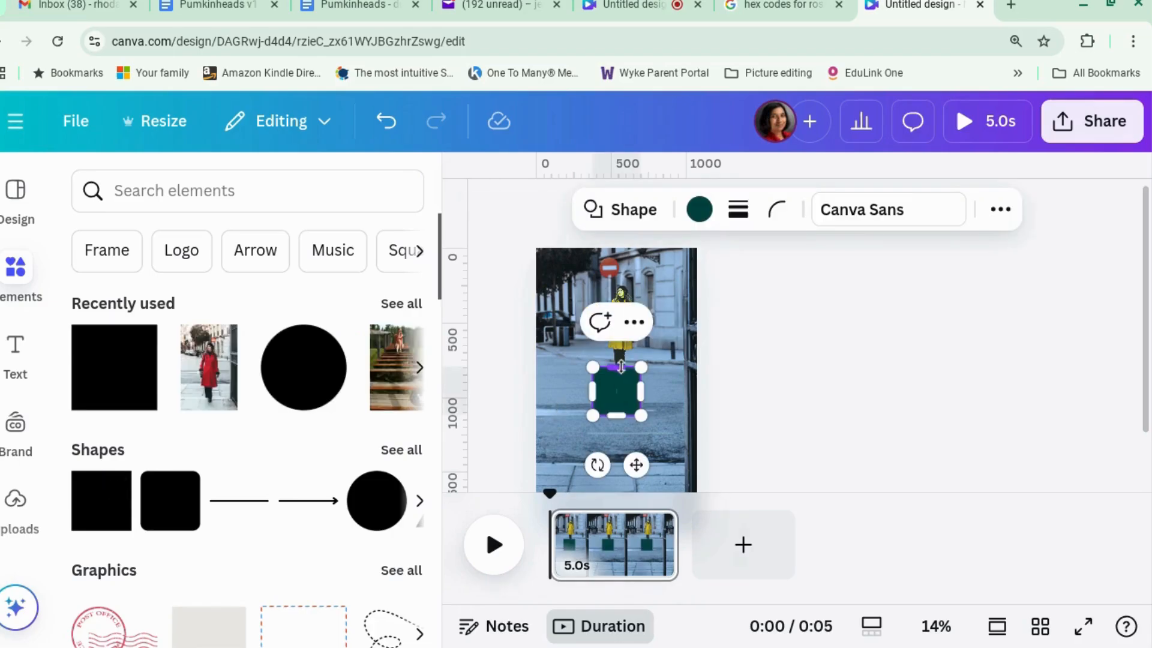
Step: Stretch the dark green square upward over the woman and recolour it to near-black #00040D
{"action": "mouse_move", "coordinate": [621, 257]}
{"action": "left_mouse_down"}
{"action": "mouse_move", "coordinate": [616, 249]}
{"action": "mouse_move", "coordinate": [616, 264]}
{"action": "left_mouse_up"}
{"action": "left_click", "coordinate": [706, 216]}
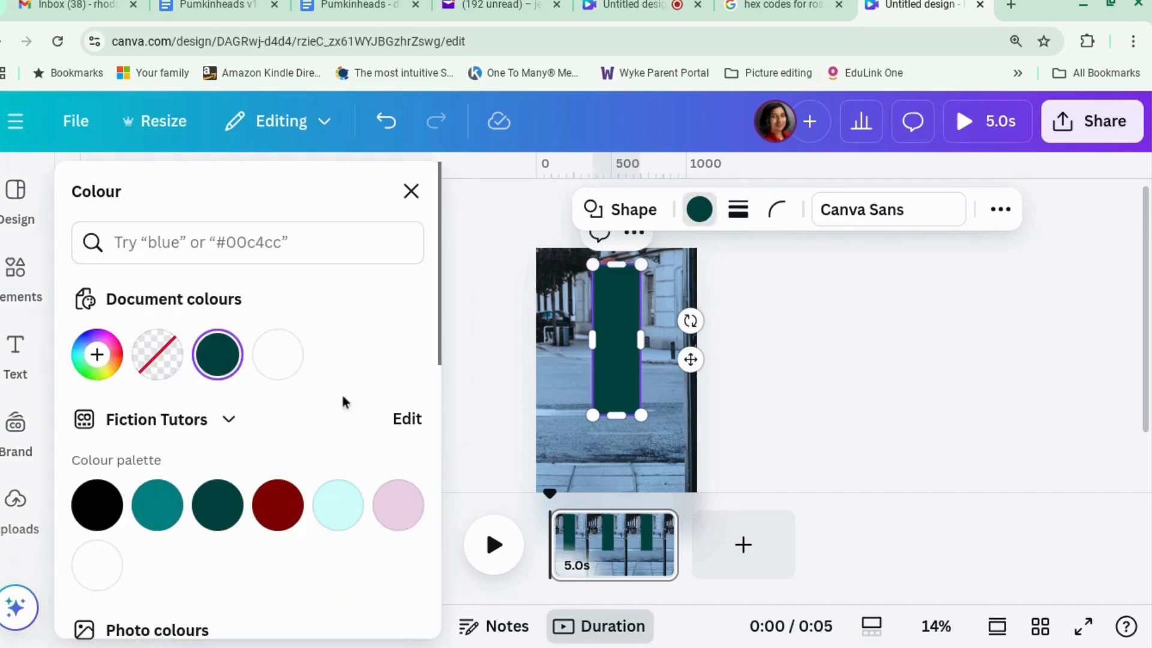
{"action": "left_click", "coordinate": [219, 354]}
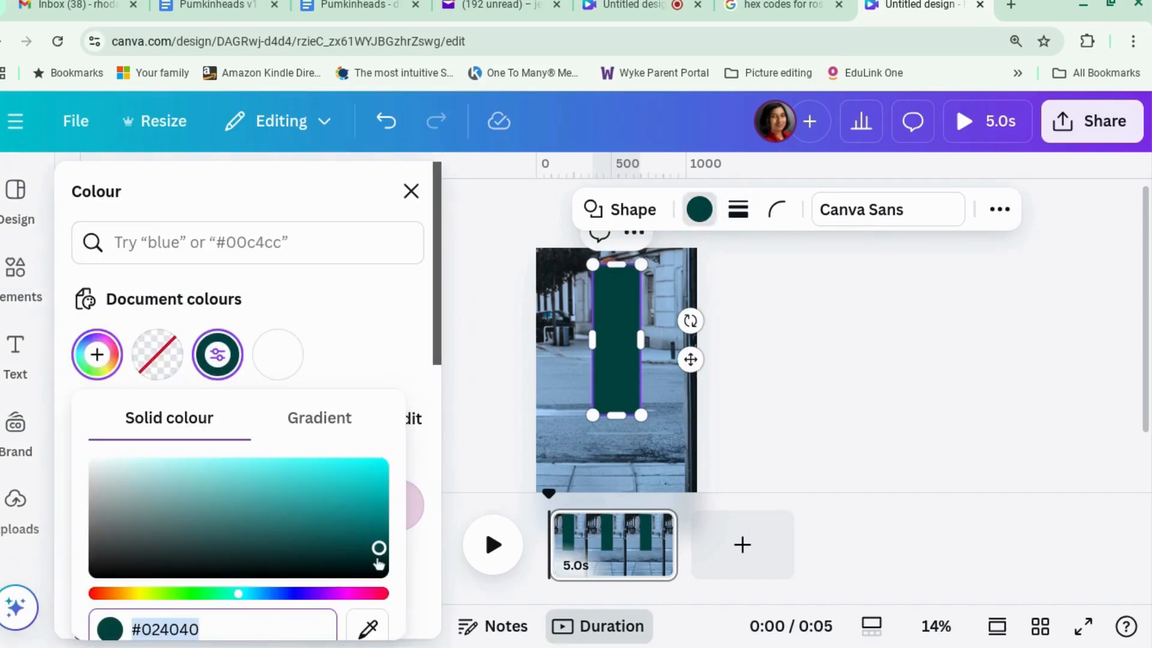
{"action": "left_click", "coordinate": [278, 594]}
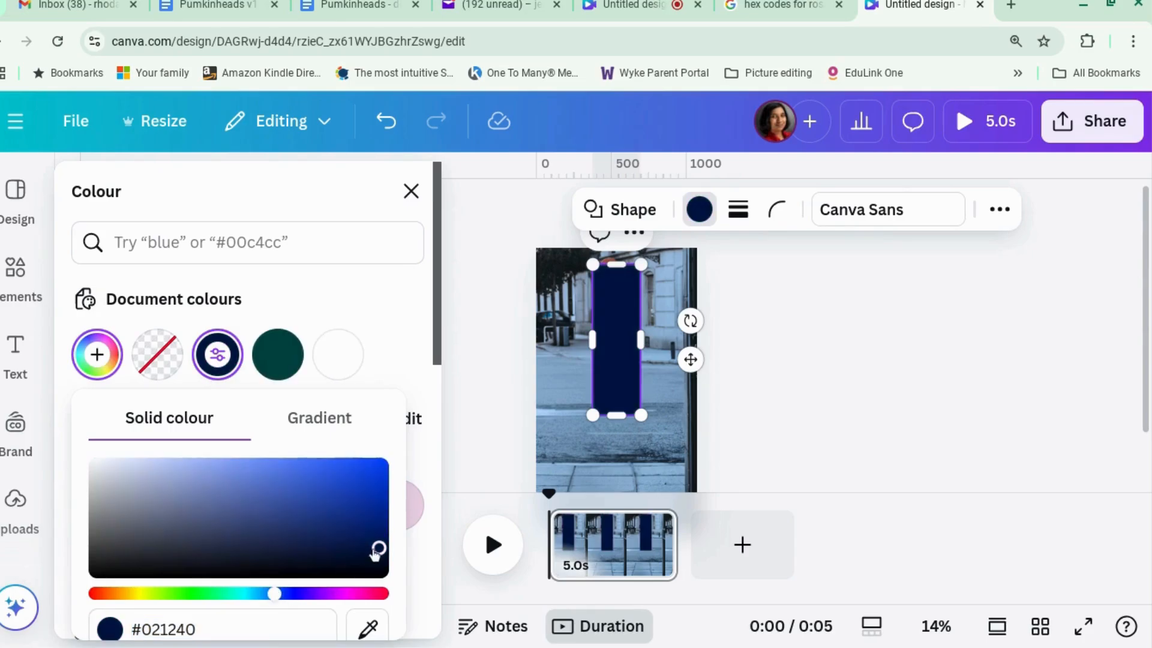
{"action": "left_click_drag", "start_coordinate": [380, 549], "coordinate": [379, 573]}
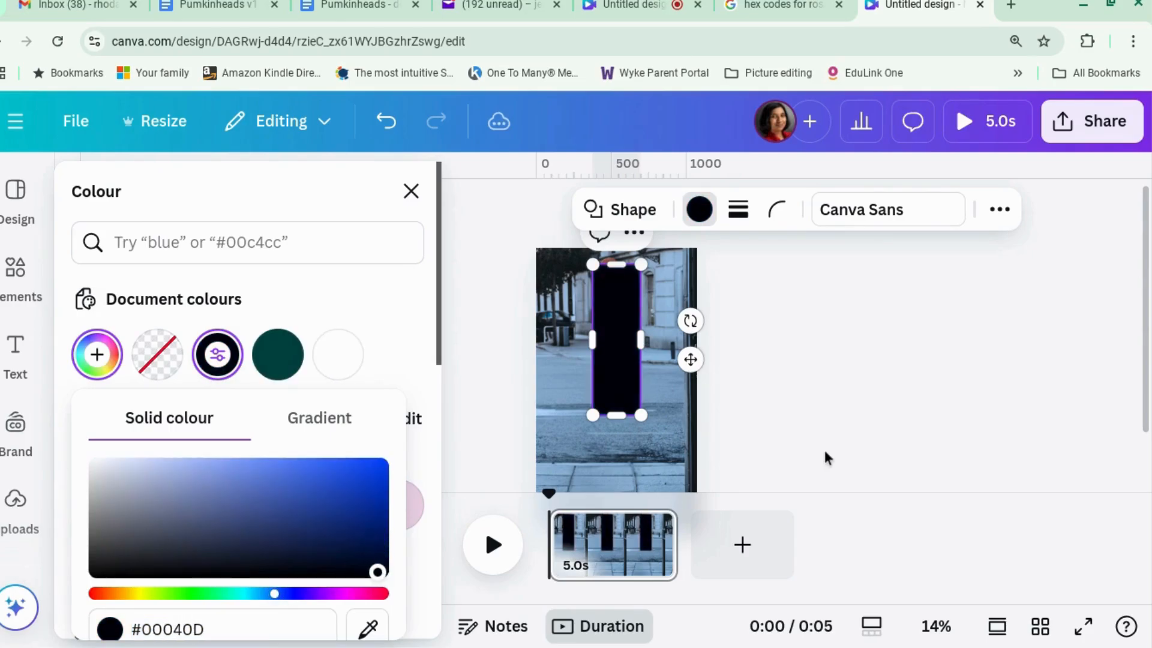
Step: Enlarge the near-black rectangle until it covers the whole page
{"action": "left_click", "coordinate": [808, 425]}
{"action": "left_click_drag", "start_coordinate": [641, 265], "coordinate": [697, 249]}
{"action": "scroll", "coordinate": [592, 372], "scroll_direction": "down", "scroll_amount": 2}
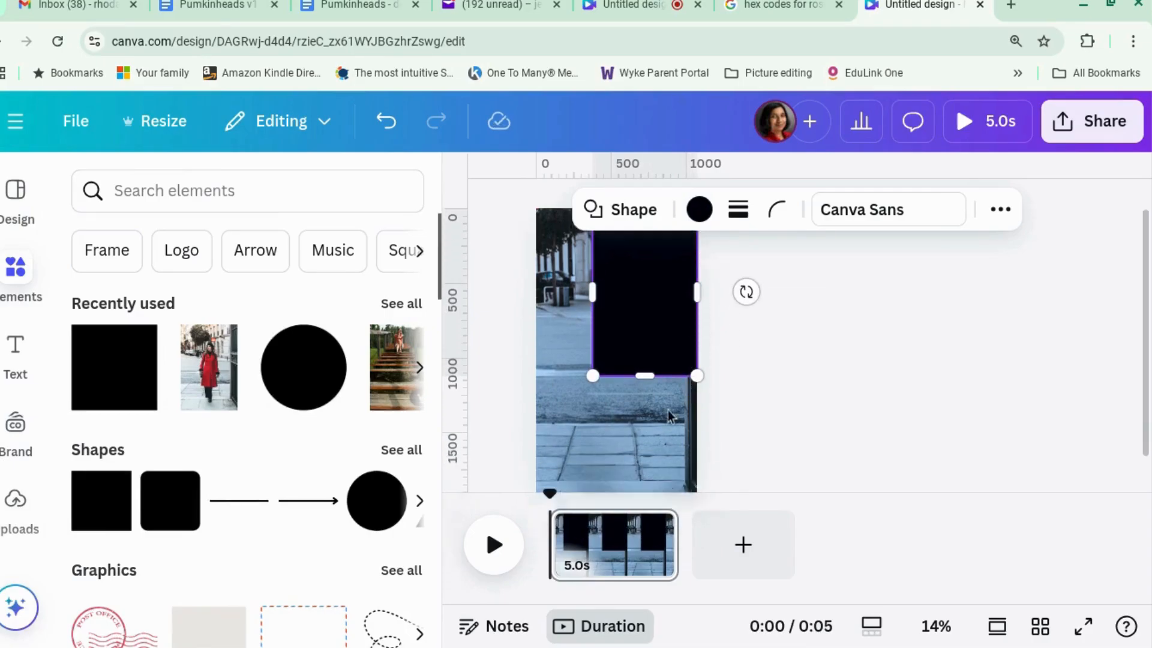
{"action": "left_click_drag", "start_coordinate": [592, 361], "coordinate": [537, 481]}
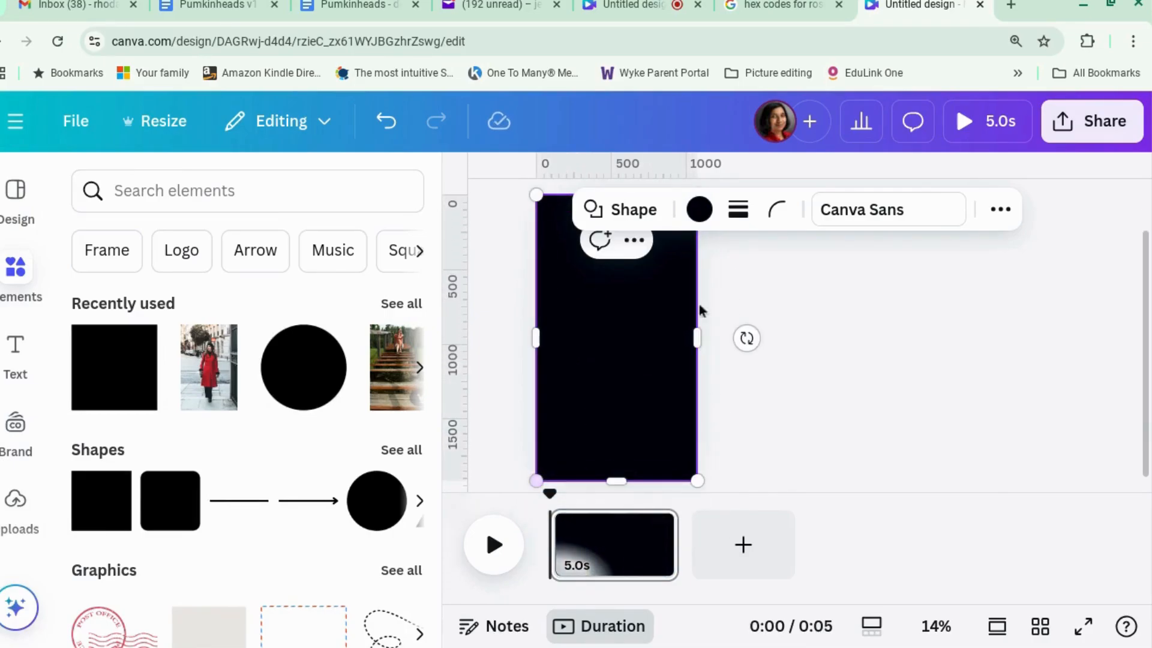
Step: Give the full-page rectangle a gradient fill in the radial style that spreads from the centre
{"action": "left_click", "coordinate": [699, 210]}
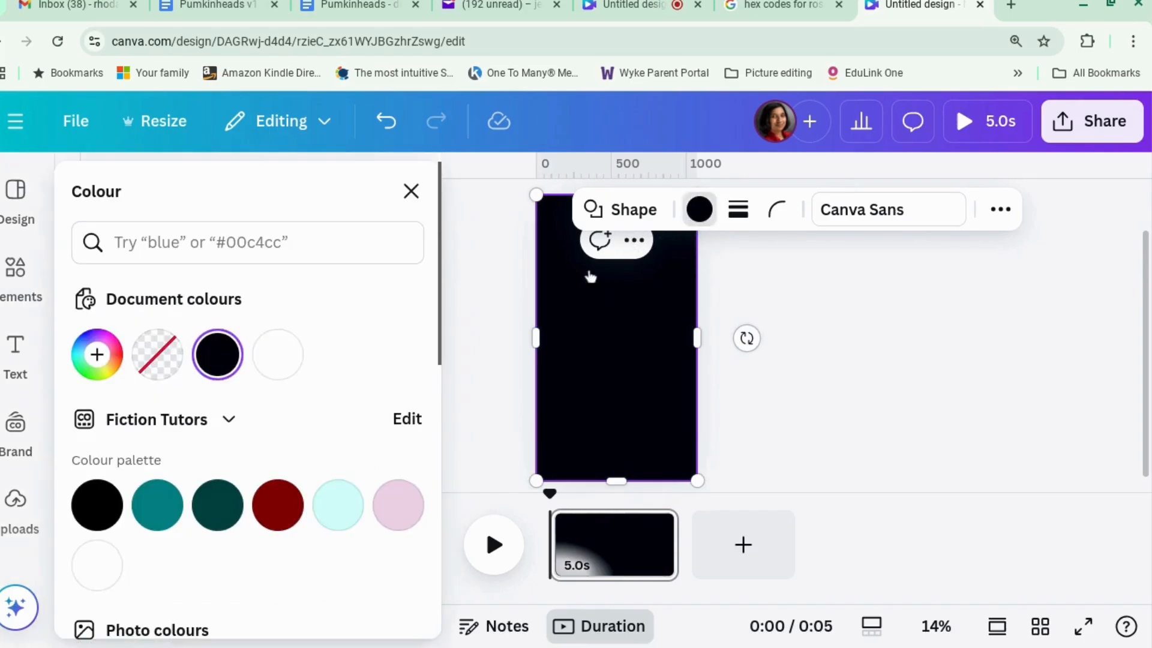
{"action": "left_click", "coordinate": [97, 354]}
{"action": "left_click", "coordinate": [336, 419]}
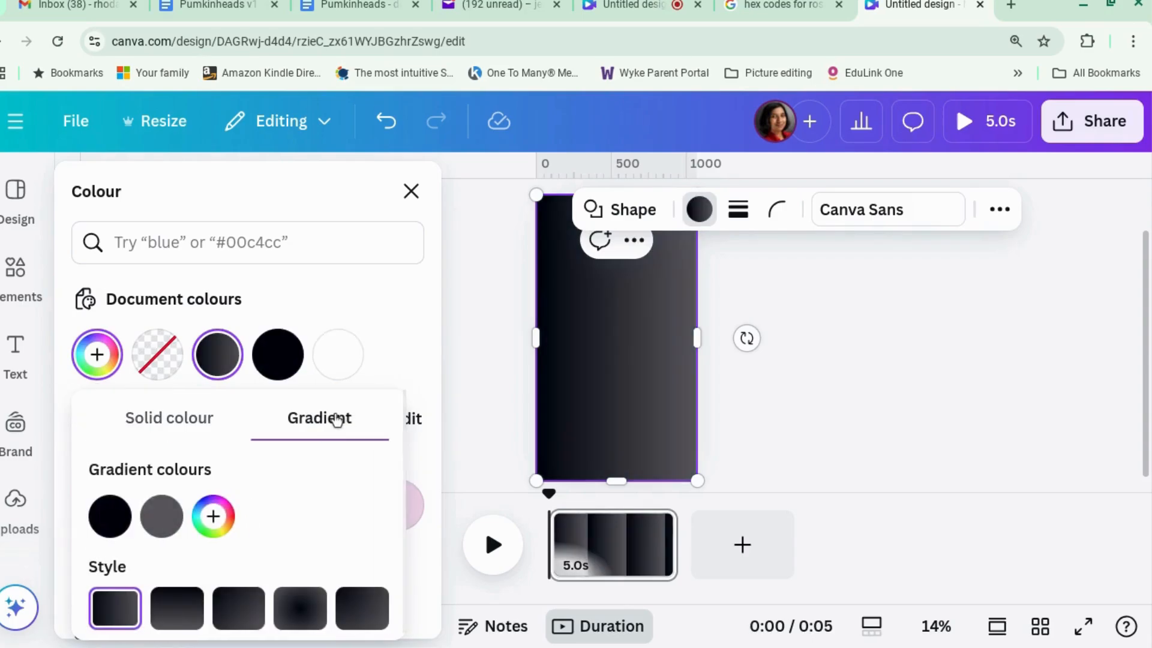
{"action": "left_click", "coordinate": [300, 603]}
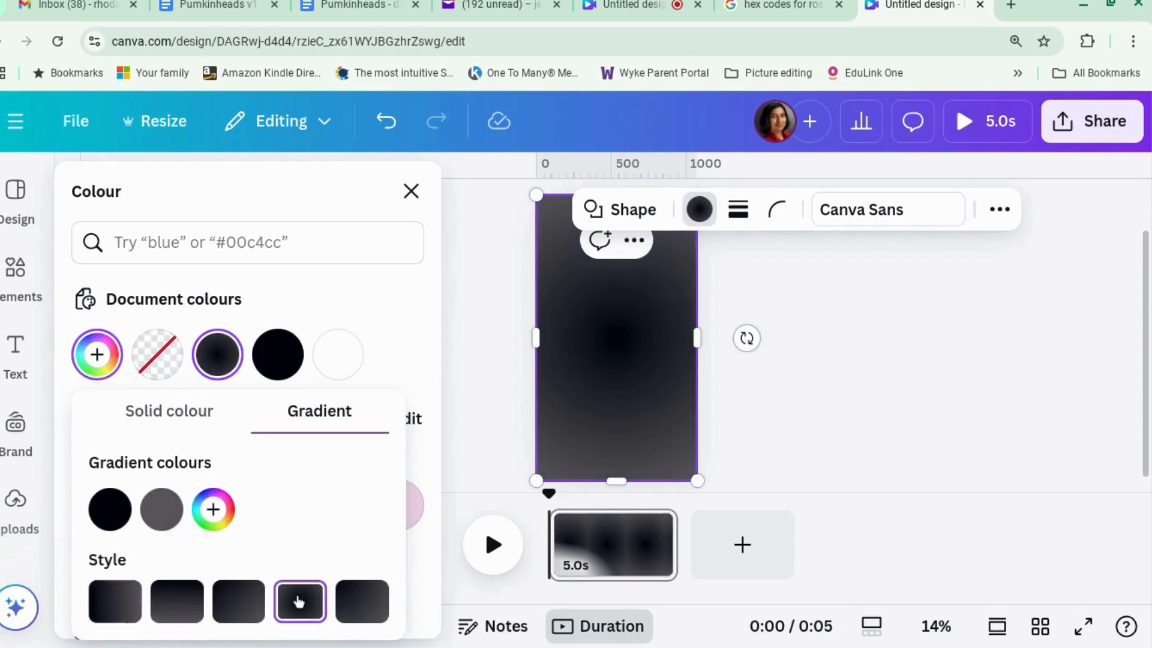
Step: Add three more grey #59565C colours to the gradient and move the near-black colour to the end of the row
{"action": "left_click", "coordinate": [213, 509]}
{"action": "left_click", "coordinate": [281, 526]}
{"action": "left_click", "coordinate": [277, 524]}
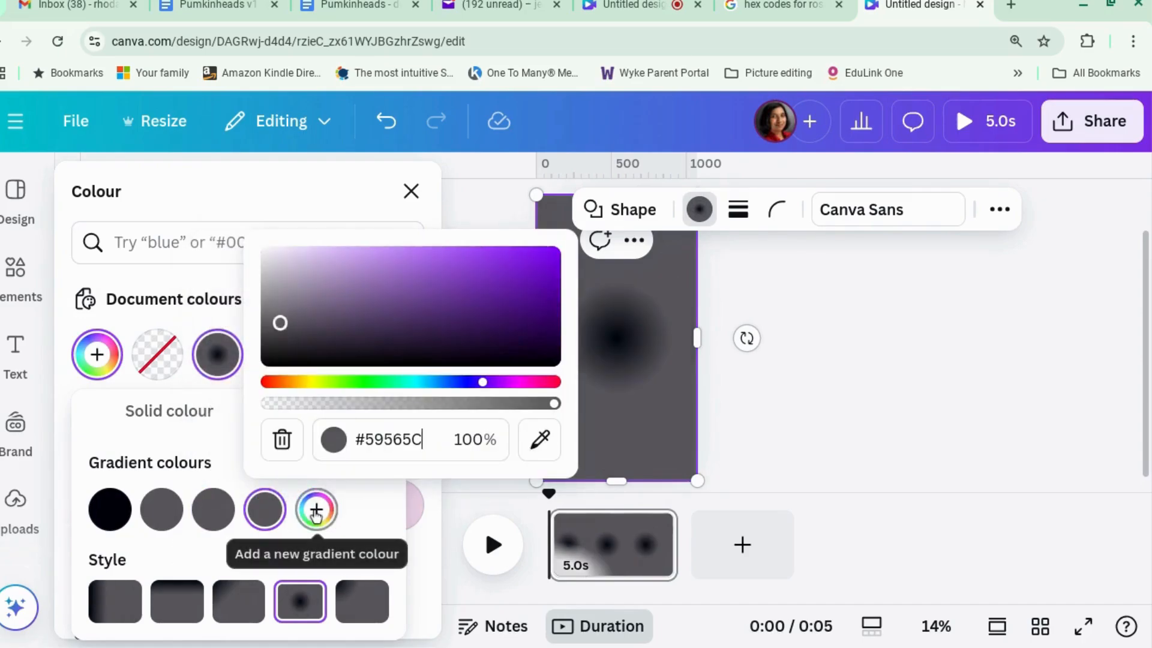
{"action": "left_click", "coordinate": [316, 511]}
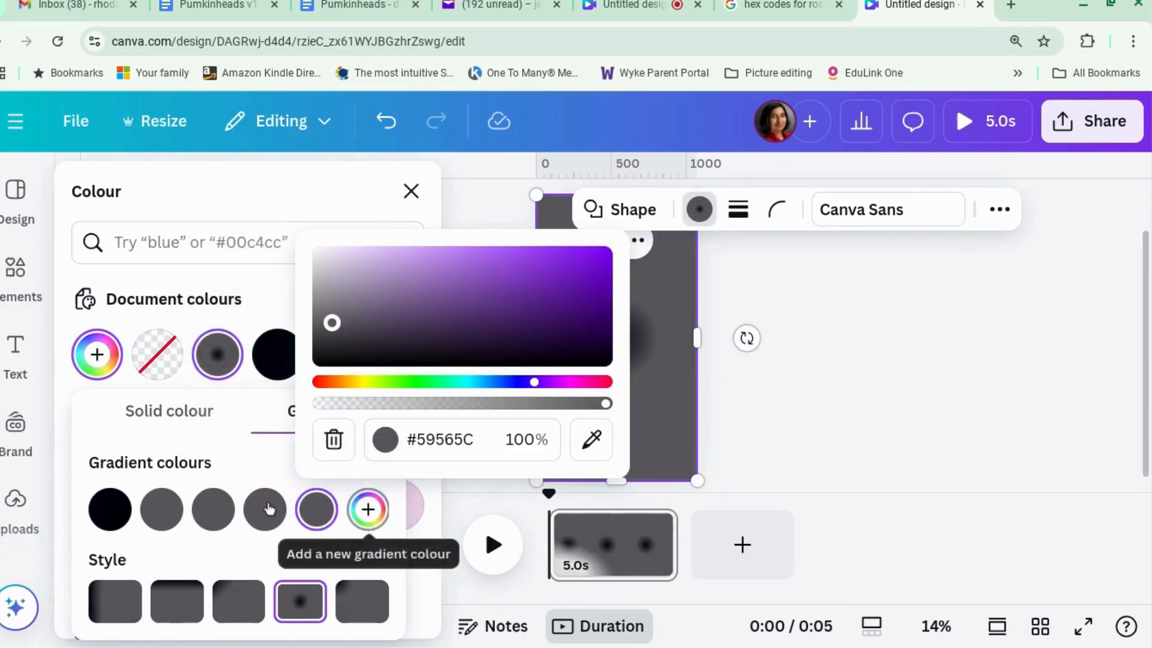
{"action": "left_click_drag", "start_coordinate": [110, 509], "coordinate": [339, 507]}
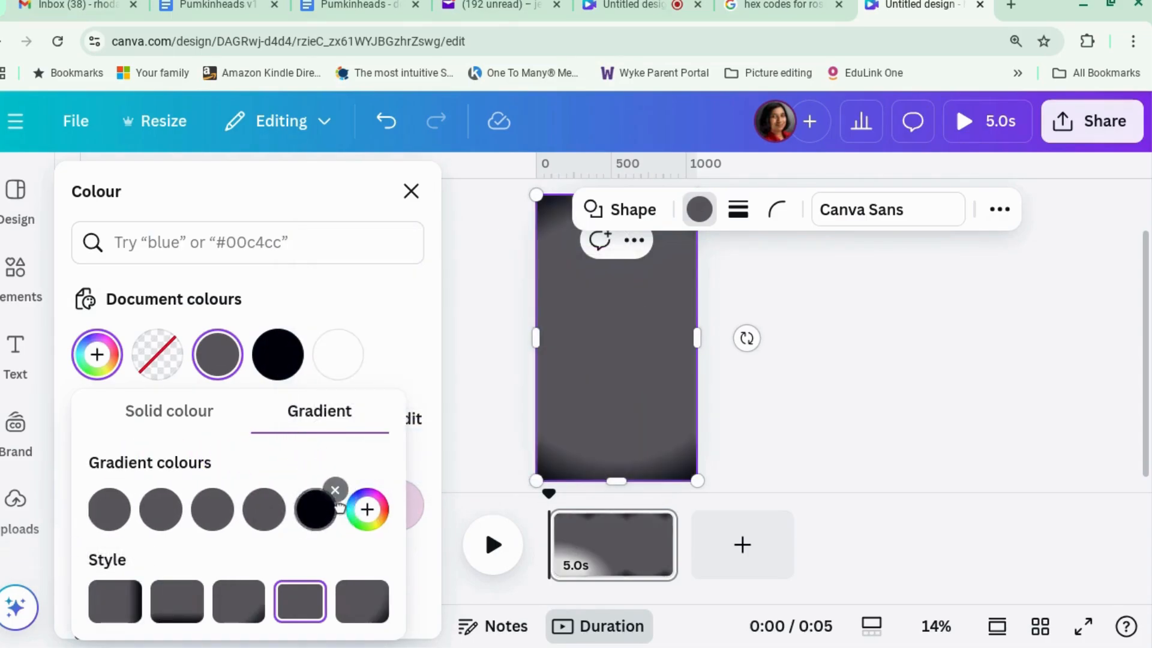
Step: Add three more near-black #00040D colours to the gradient and remove two of the grey ones
{"action": "left_click", "coordinate": [367, 509]}
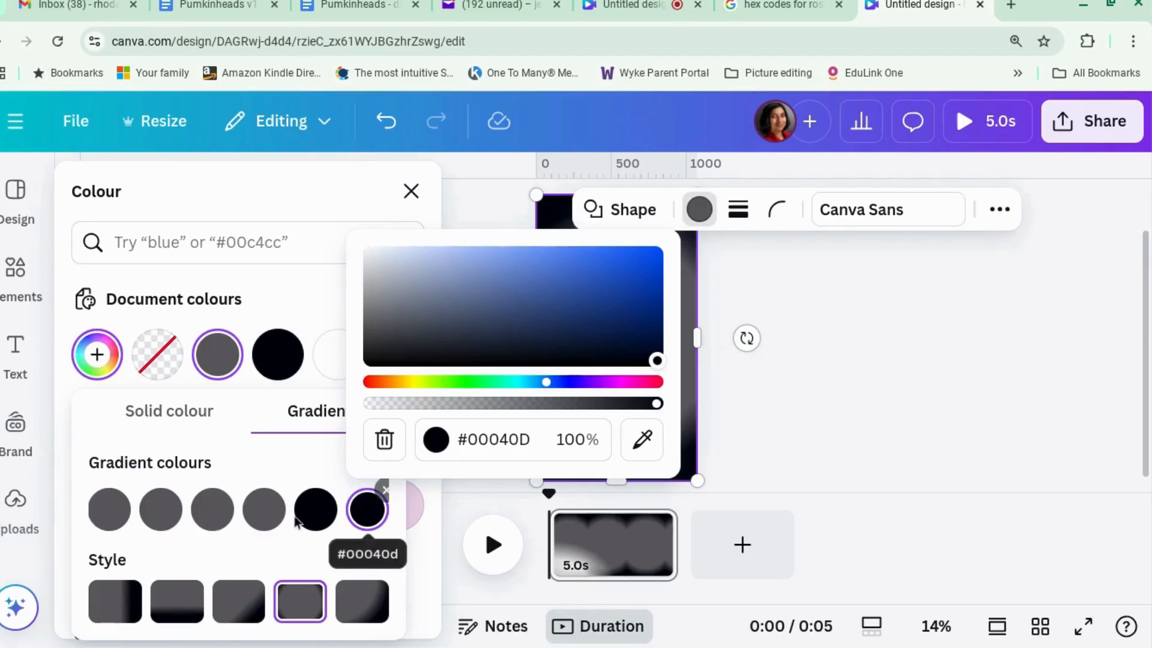
{"action": "left_click", "coordinate": [231, 490]}
{"action": "left_click", "coordinate": [232, 490]}
{"action": "left_click", "coordinate": [317, 509]}
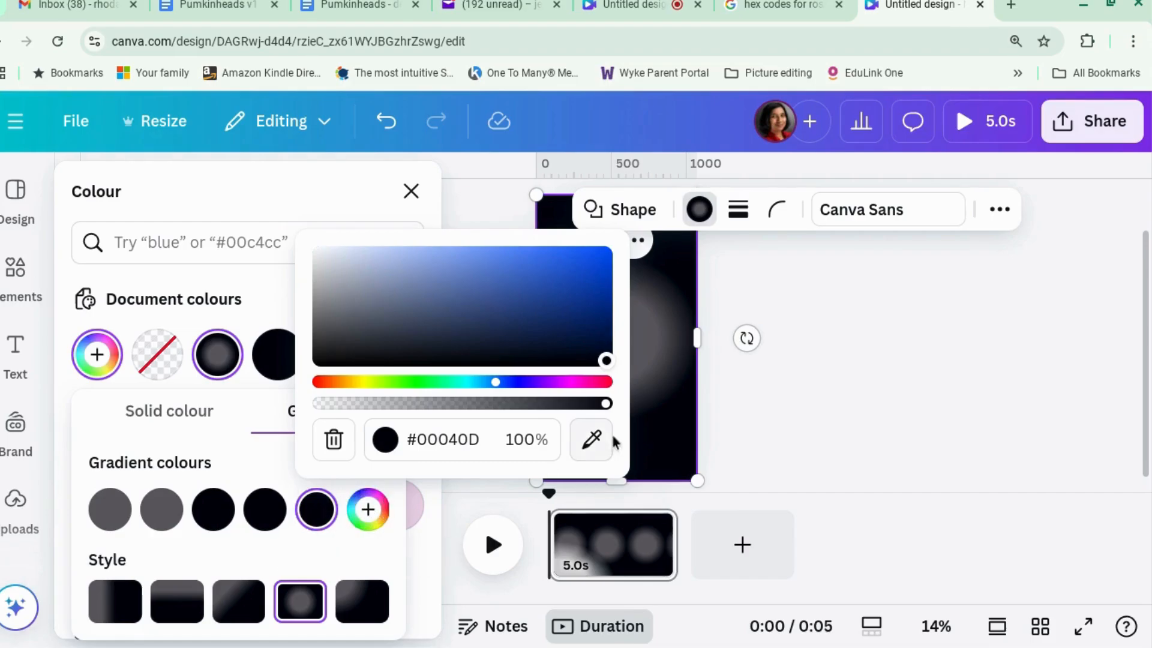
{"action": "left_click", "coordinate": [368, 509]}
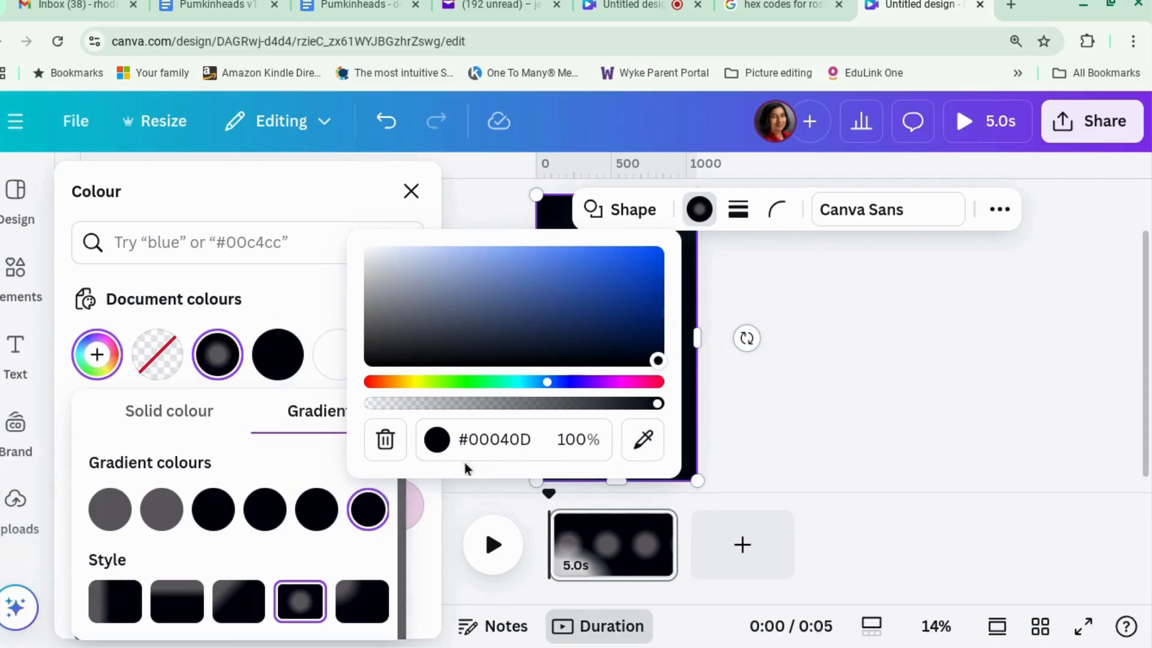
{"action": "left_click", "coordinate": [790, 358]}
{"action": "left_click", "coordinate": [791, 359]}
Step: Make both grey #59565C colours of the overlay's gradient fully transparent at 0%
{"action": "left_click", "coordinate": [625, 339]}
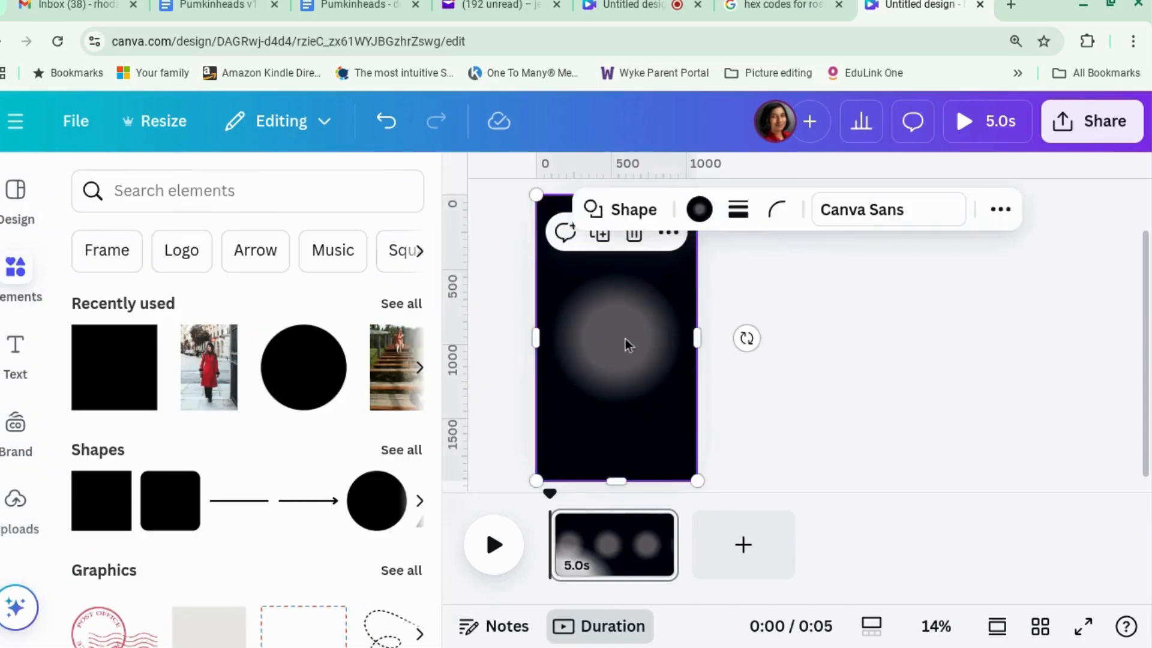
{"action": "left_click", "coordinate": [699, 209]}
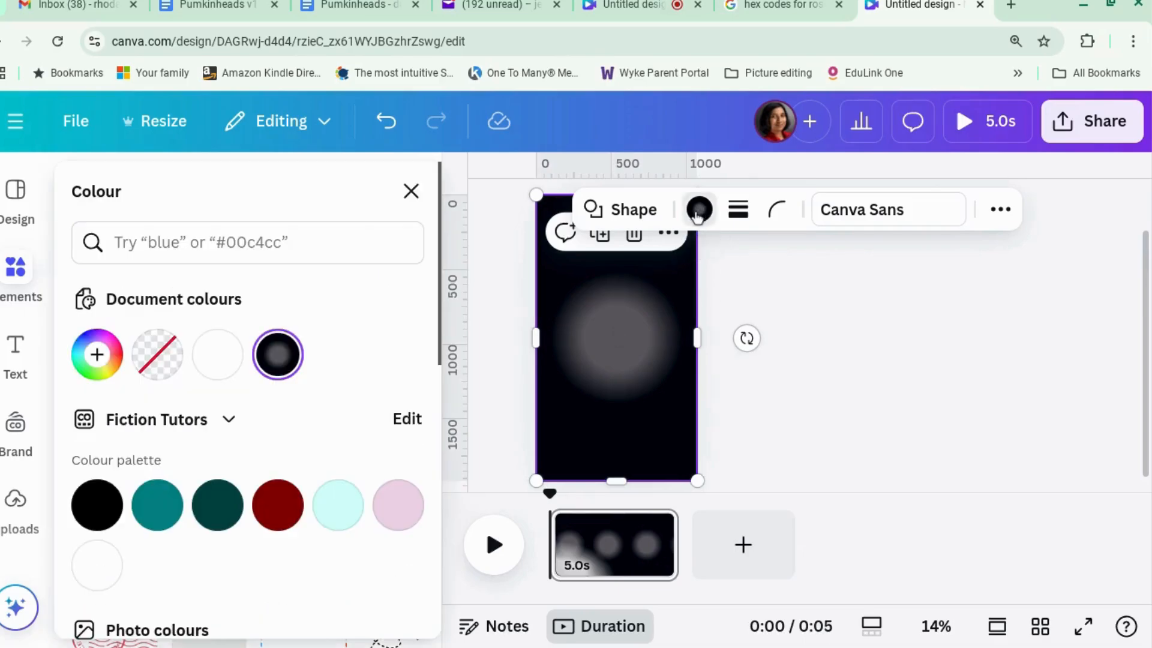
{"action": "left_click", "coordinate": [278, 356]}
{"action": "left_click", "coordinate": [115, 529]}
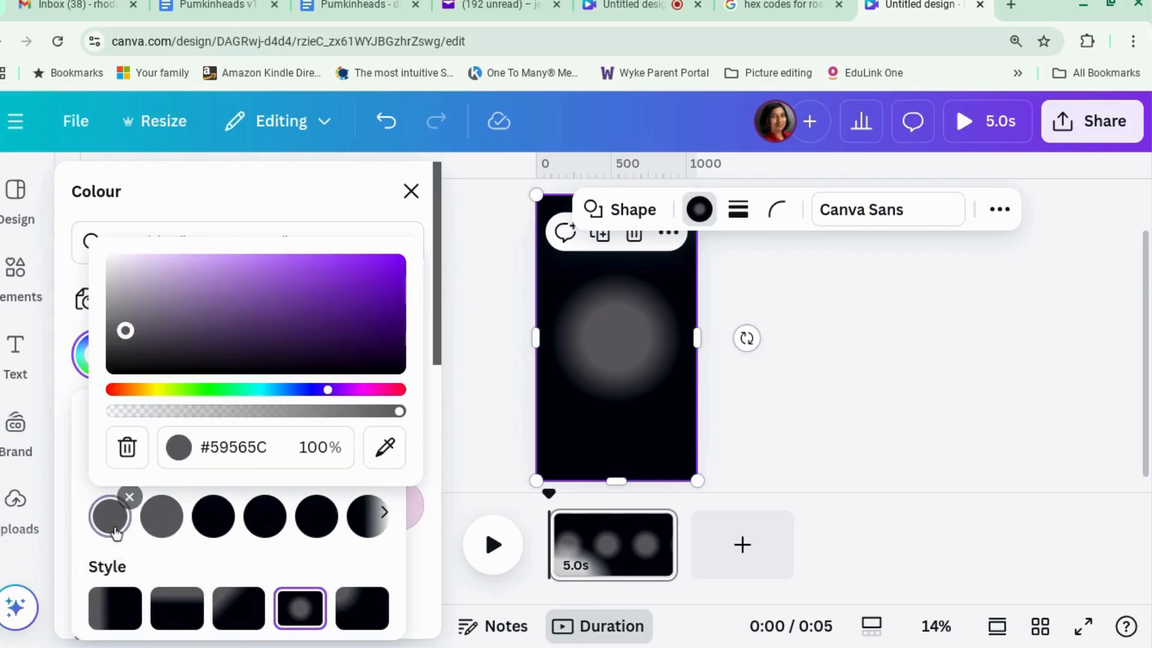
{"action": "left_click_drag", "start_coordinate": [401, 413], "coordinate": [106, 415]}
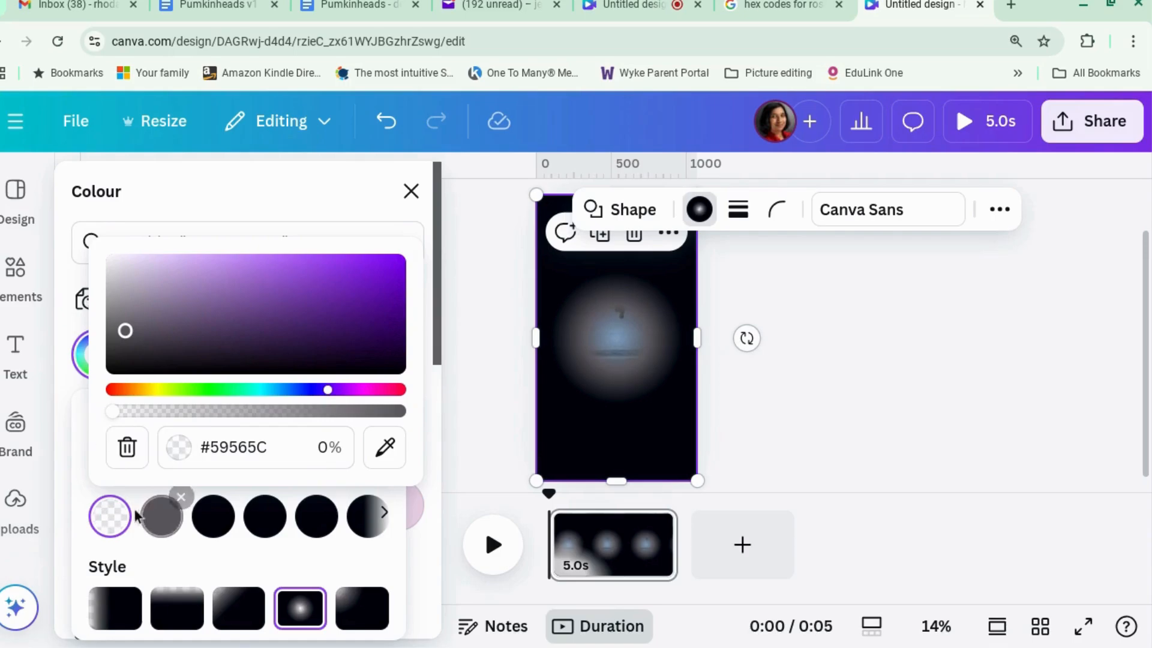
{"action": "left_click", "coordinate": [162, 515]}
{"action": "left_click_drag", "start_coordinate": [450, 413], "coordinate": [137, 410]}
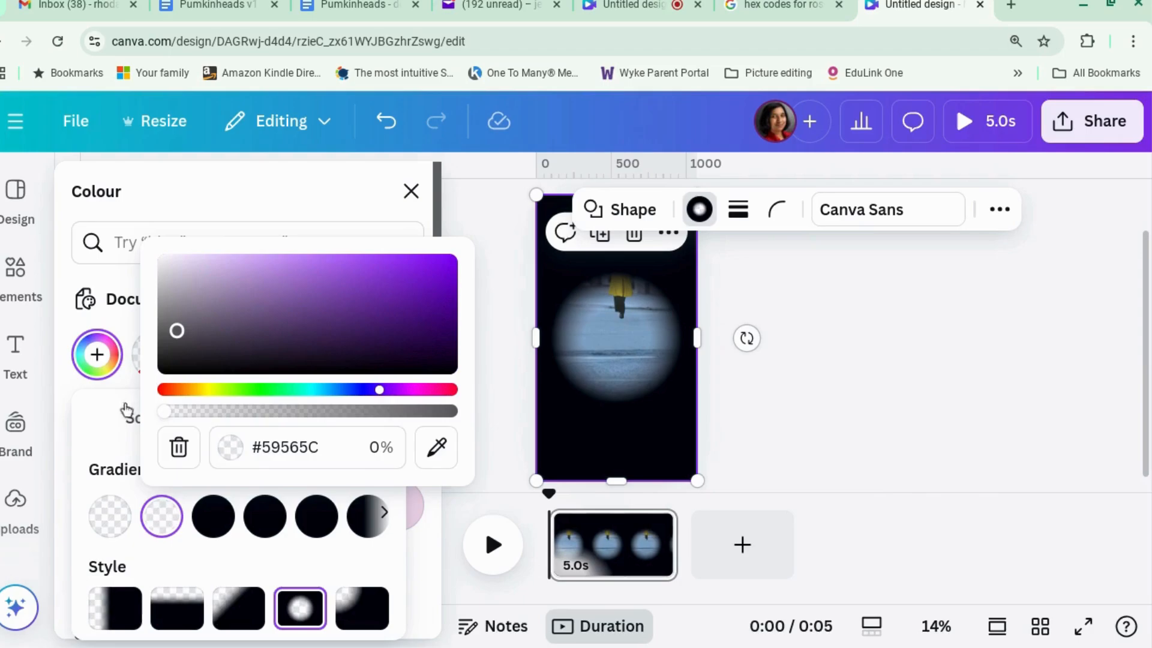
Step: Set the opacity of the first three near-black gradient colours to about 70%, 62% and 45%
{"action": "left_click", "coordinate": [213, 516]}
{"action": "left_click_drag", "start_coordinate": [508, 423], "coordinate": [447, 417]}
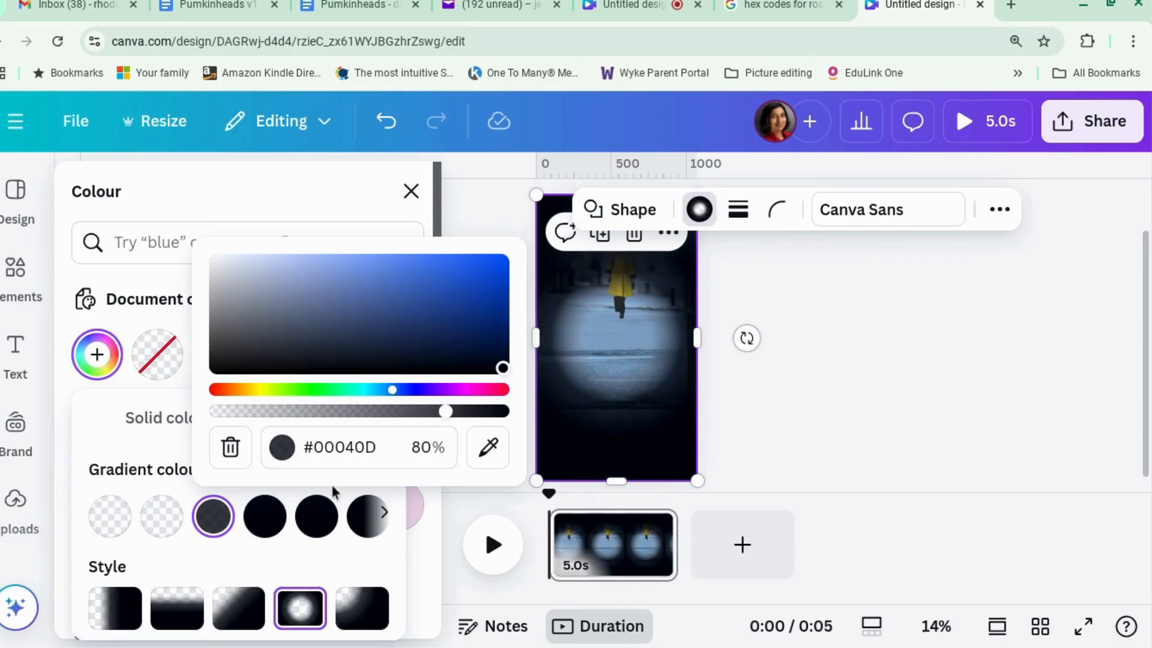
{"action": "left_click", "coordinate": [264, 515]}
{"action": "left_click_drag", "start_coordinate": [549, 415], "coordinate": [444, 424]}
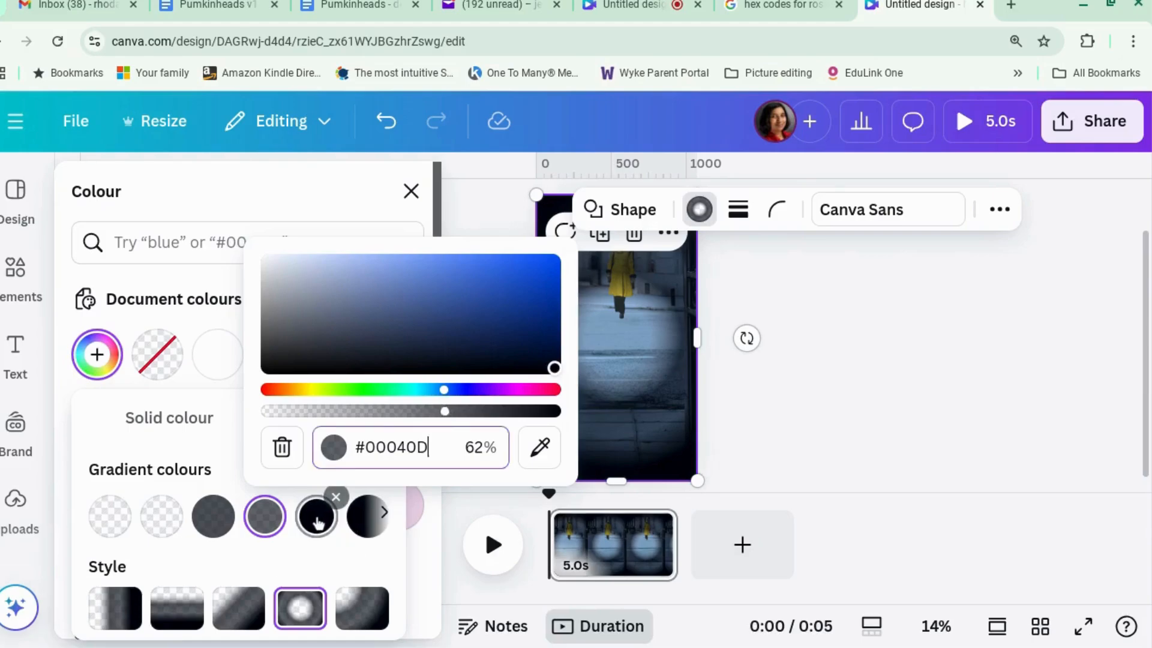
{"action": "left_click", "coordinate": [316, 516]}
{"action": "left_click_drag", "start_coordinate": [609, 418], "coordinate": [440, 418]}
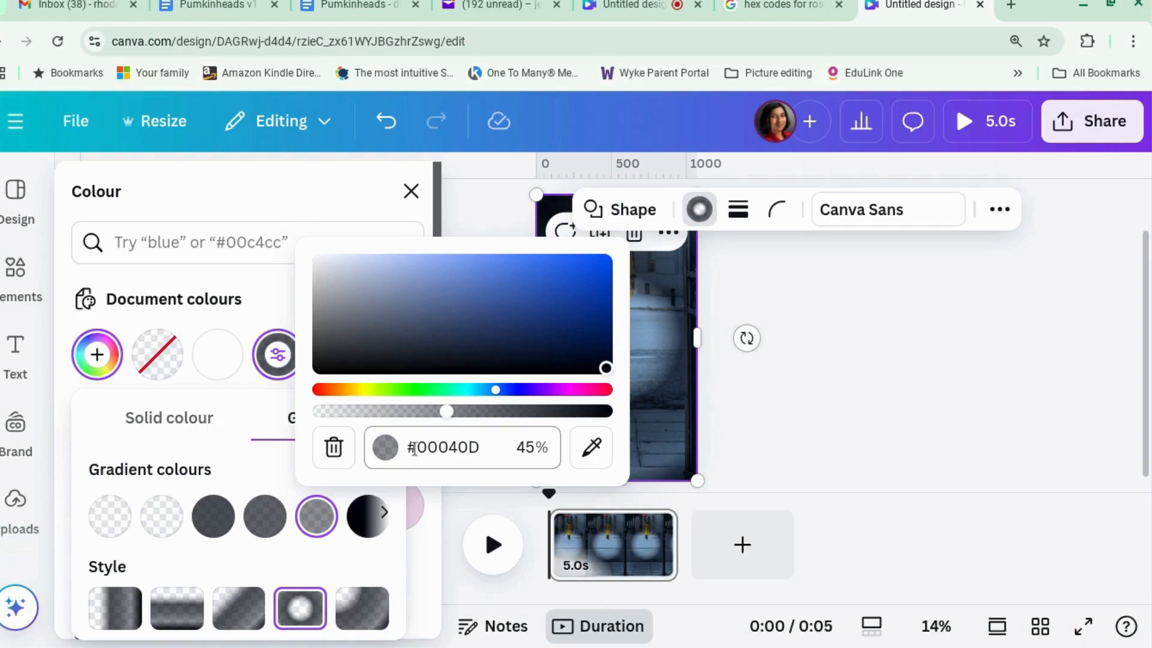
Step: Reorder the semi-transparent near-black colours so that the gradient runs from the lightest to the most opaque
{"action": "left_click", "coordinate": [367, 522]}
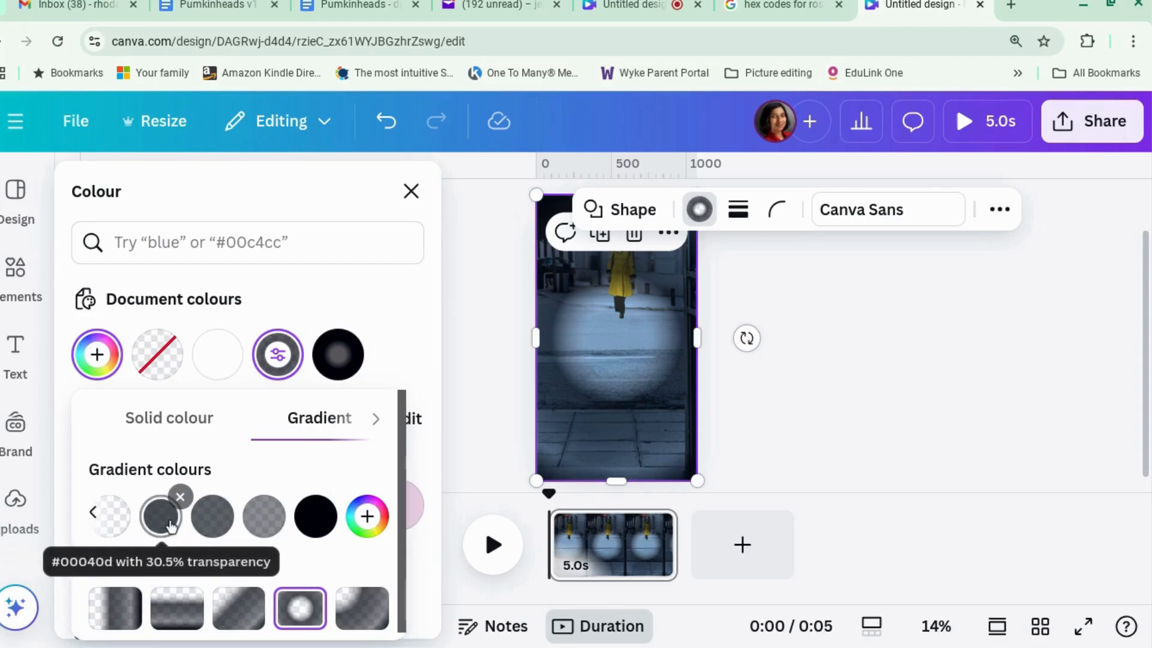
{"action": "left_click_drag", "start_coordinate": [171, 526], "coordinate": [267, 516]}
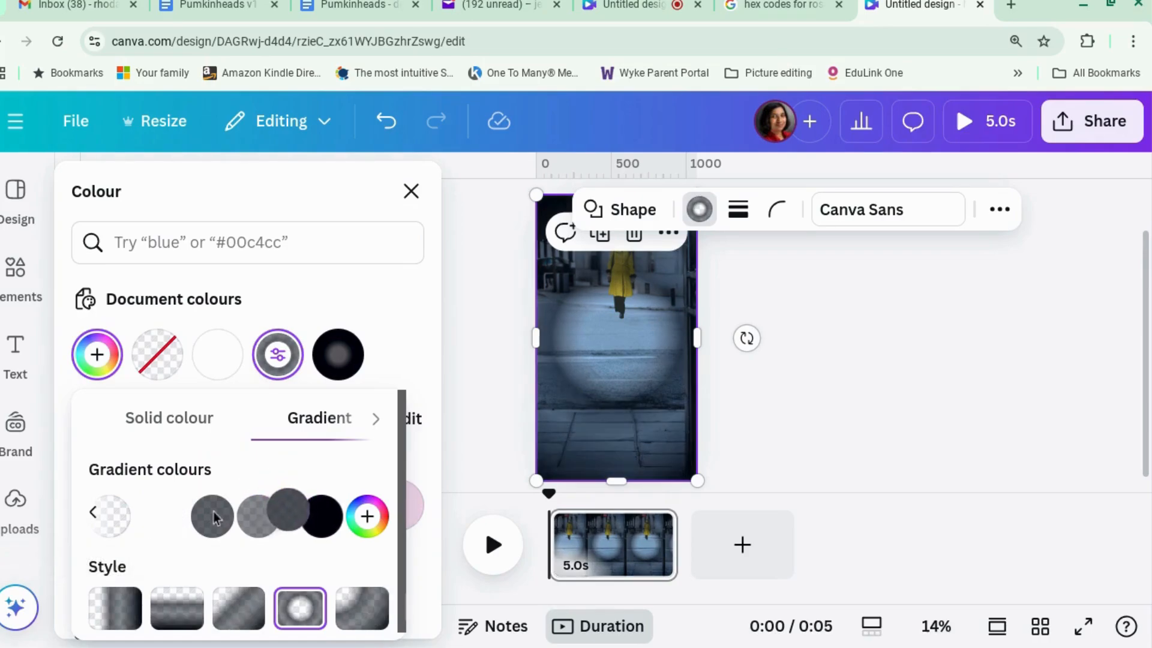
{"action": "left_click_drag", "start_coordinate": [187, 519], "coordinate": [251, 516]}
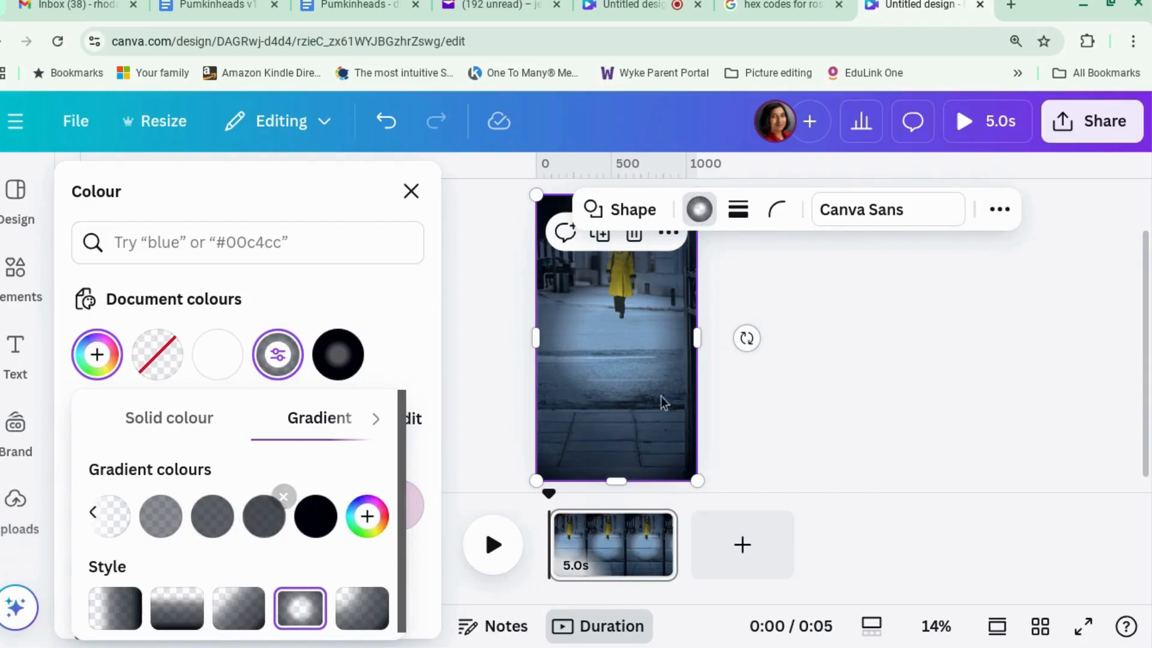
{"action": "left_click", "coordinate": [662, 437]}
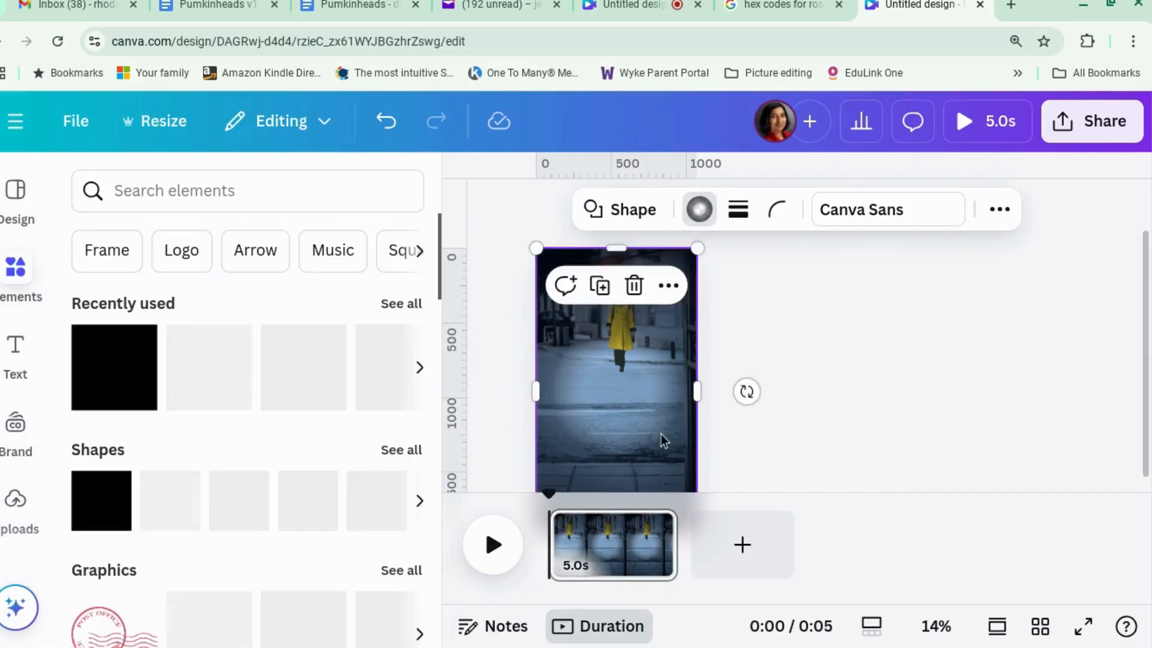
Step: Enlarge the gradient overlay beyond the page edges and move it sideways to centre it over the street photo
{"action": "left_click_drag", "start_coordinate": [535, 248], "coordinate": [388, 172]}
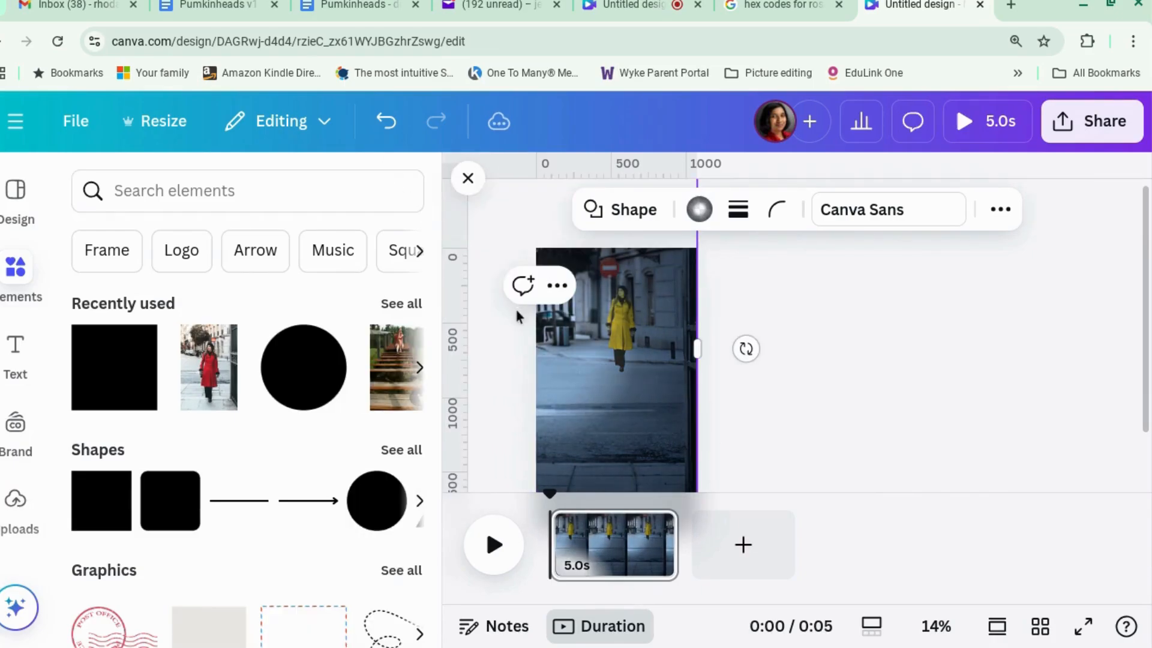
{"action": "left_click_drag", "start_coordinate": [564, 351], "coordinate": [638, 351]}
{"action": "left_click", "coordinate": [910, 405]}
{"action": "scroll", "coordinate": [910, 406], "scroll_direction": "down", "scroll_amount": 2}
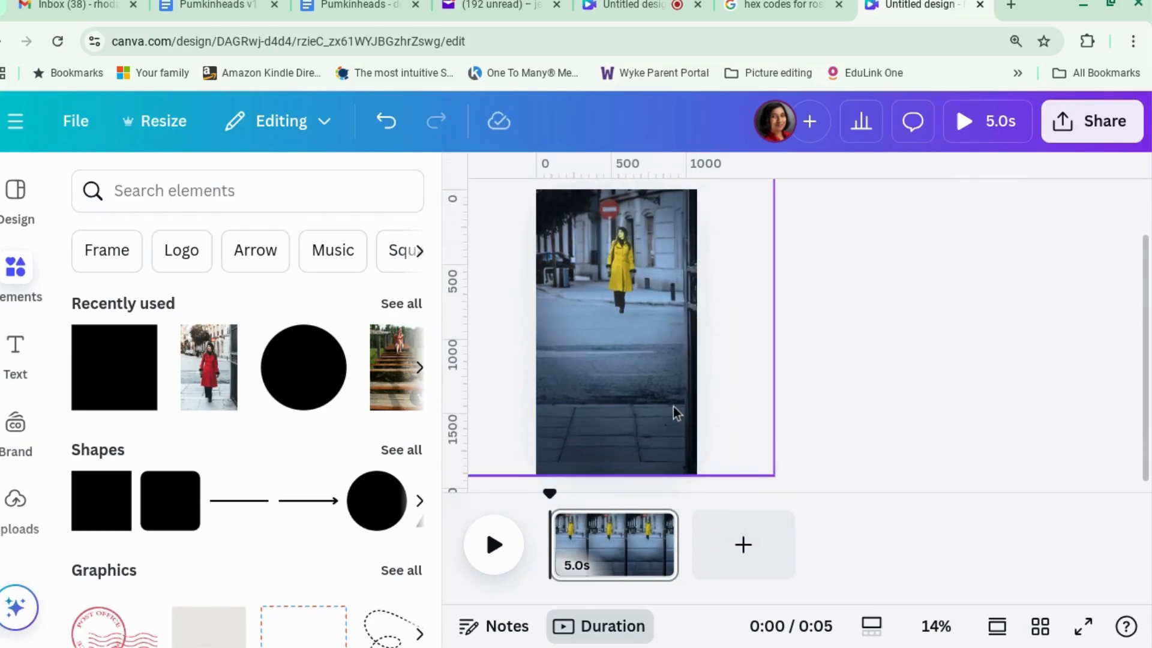
{"action": "scroll", "coordinate": [885, 400], "scroll_direction": "up", "scroll_amount": 1}
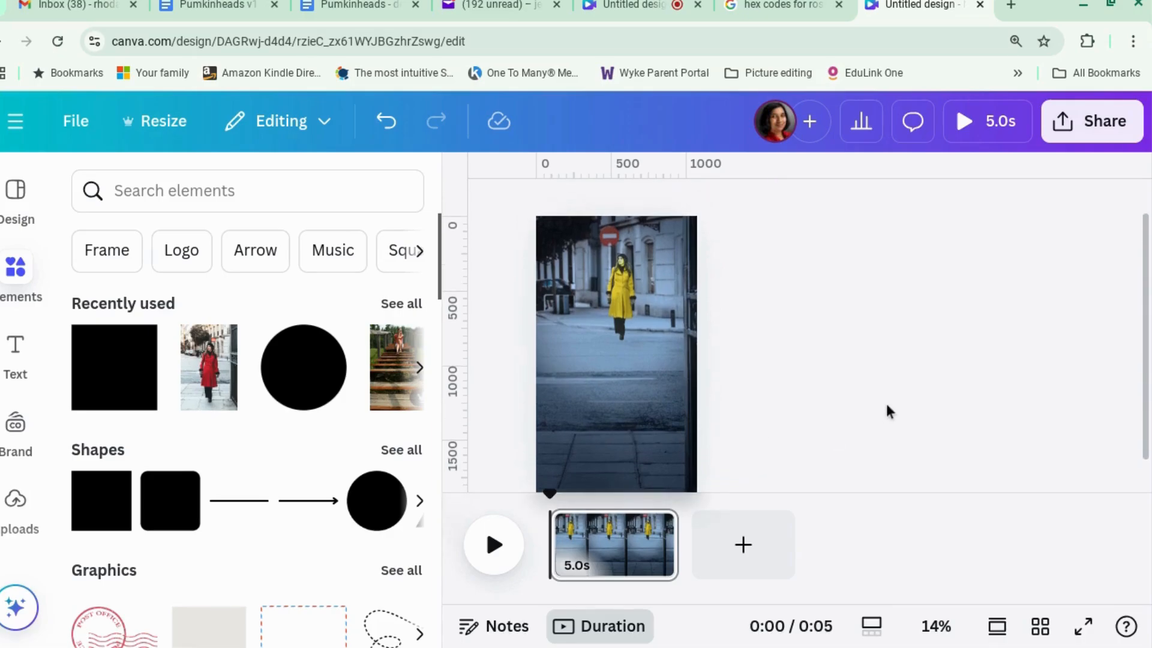
Step: Add the text "TITLE GOES HERE" over the lower street in yellow Eastman Grotesque, size 198
{"action": "left_click", "coordinate": [18, 366]}
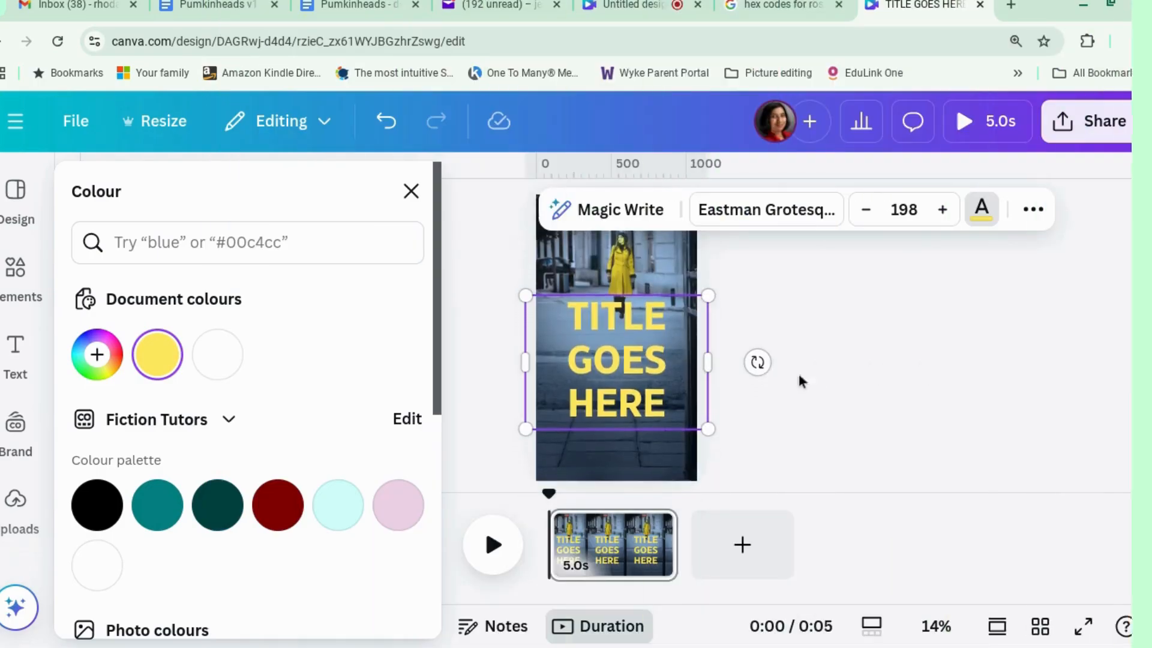
{"action": "left_click", "coordinate": [854, 339]}
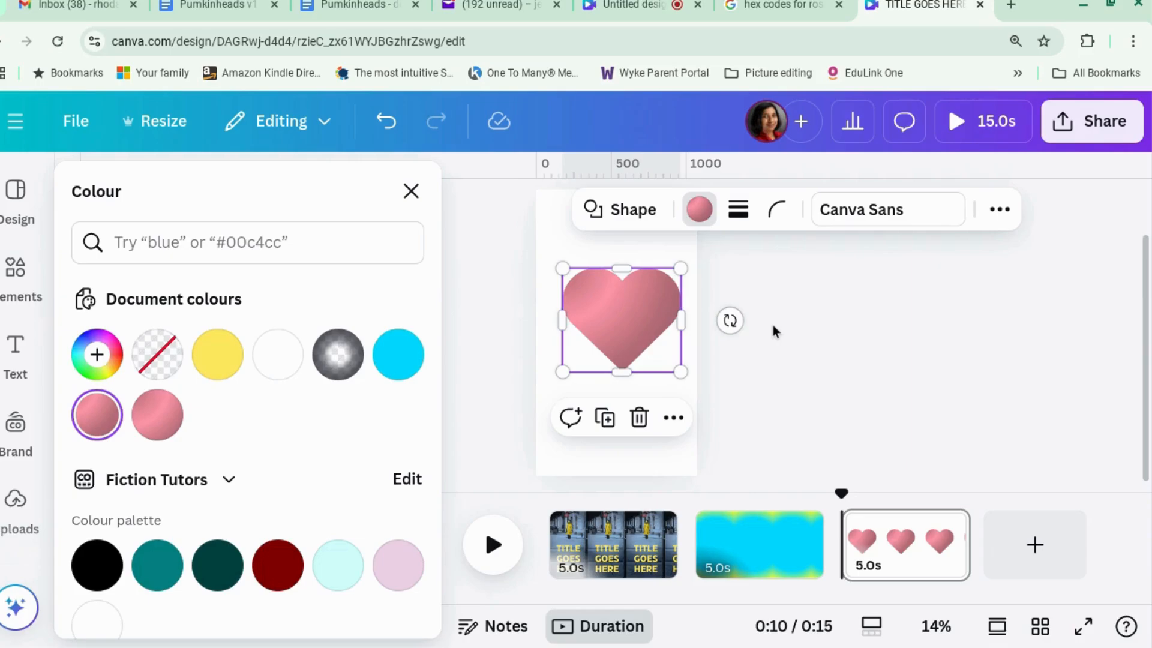
Step: Change the pink gradient heart on the third page to a square and flatten it into a thin horizontal bar
{"action": "key", "text": "Escape"}
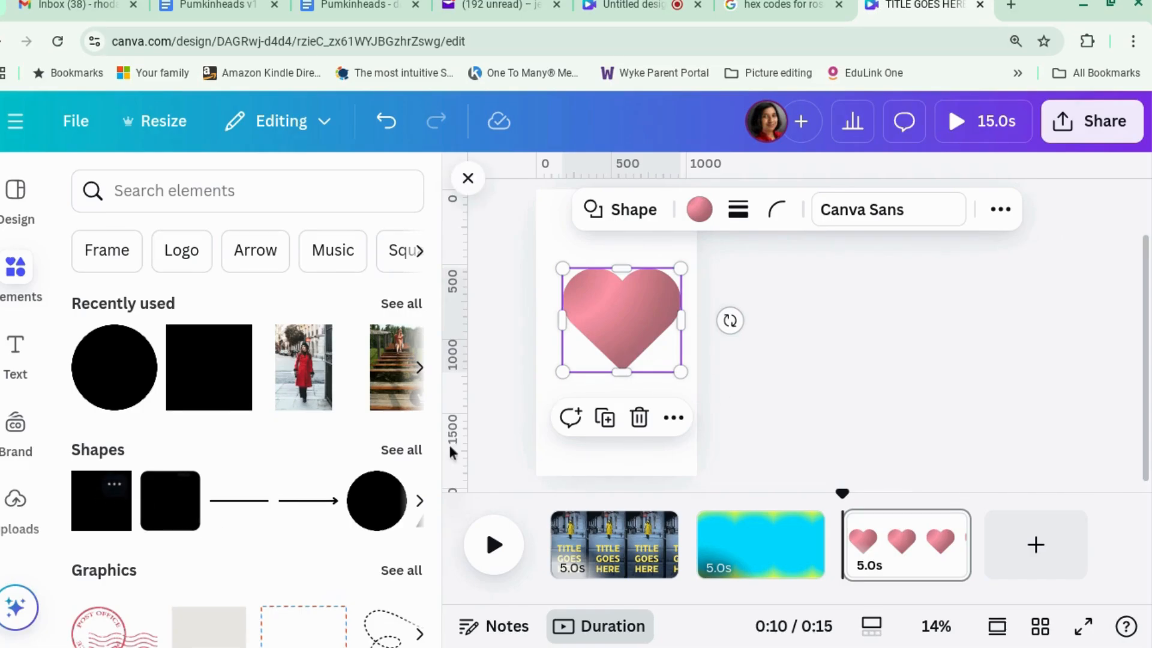
{"action": "left_click", "coordinate": [618, 337]}
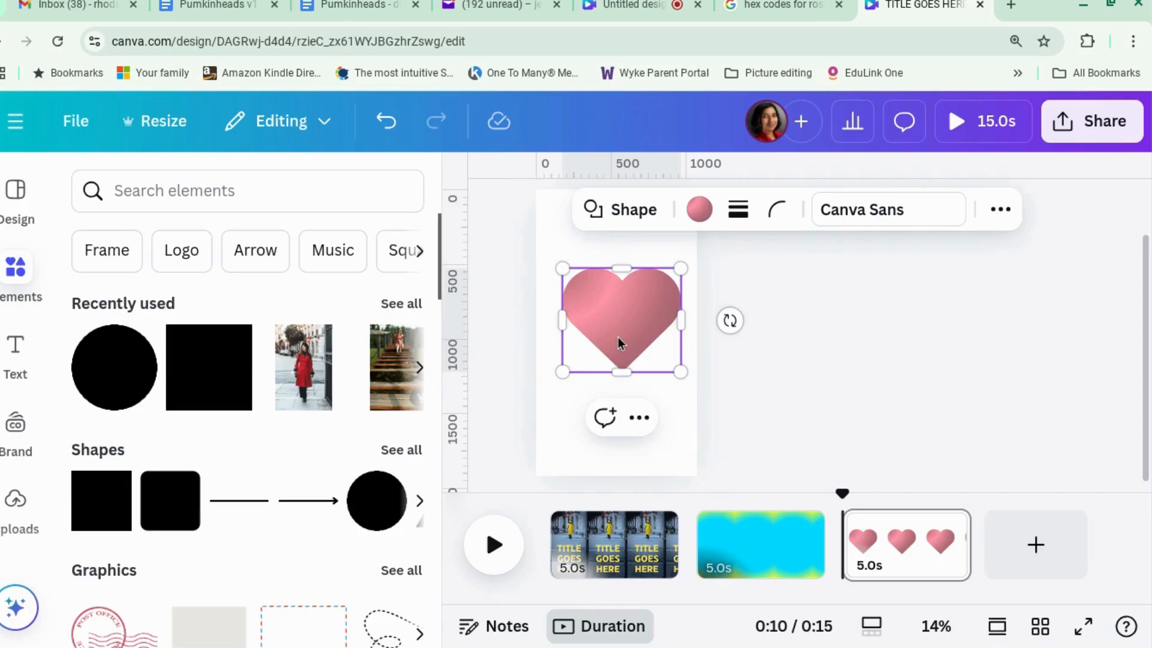
{"action": "left_click", "coordinate": [640, 217]}
{"action": "left_click", "coordinate": [136, 294]}
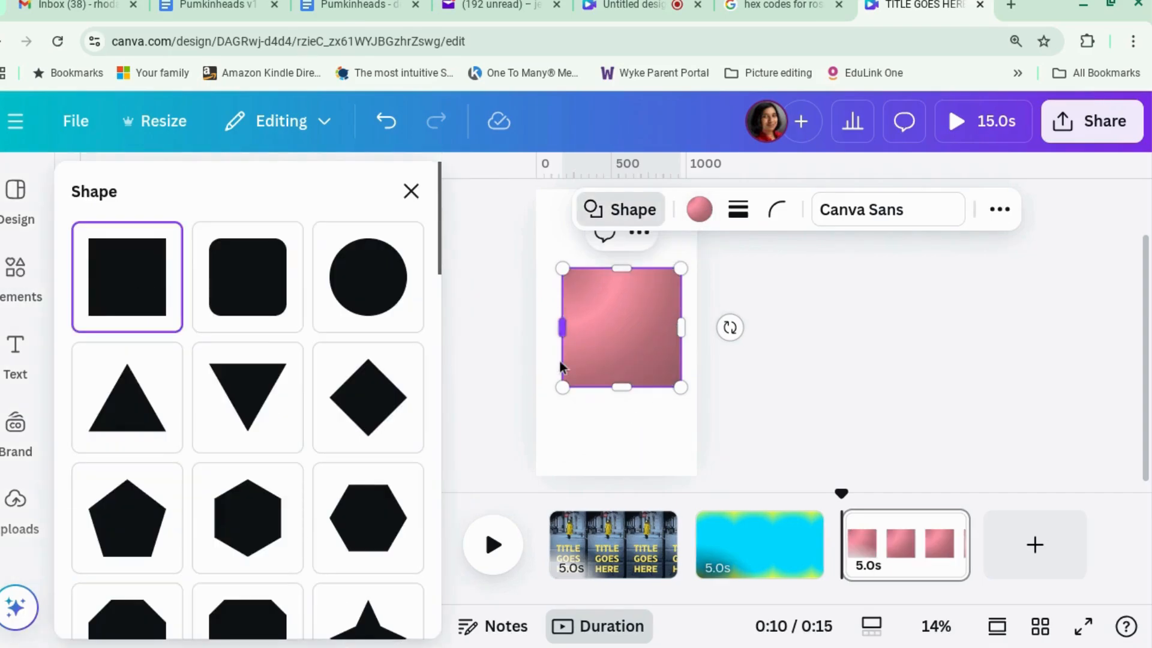
{"action": "left_click_drag", "start_coordinate": [626, 394], "coordinate": [618, 275]}
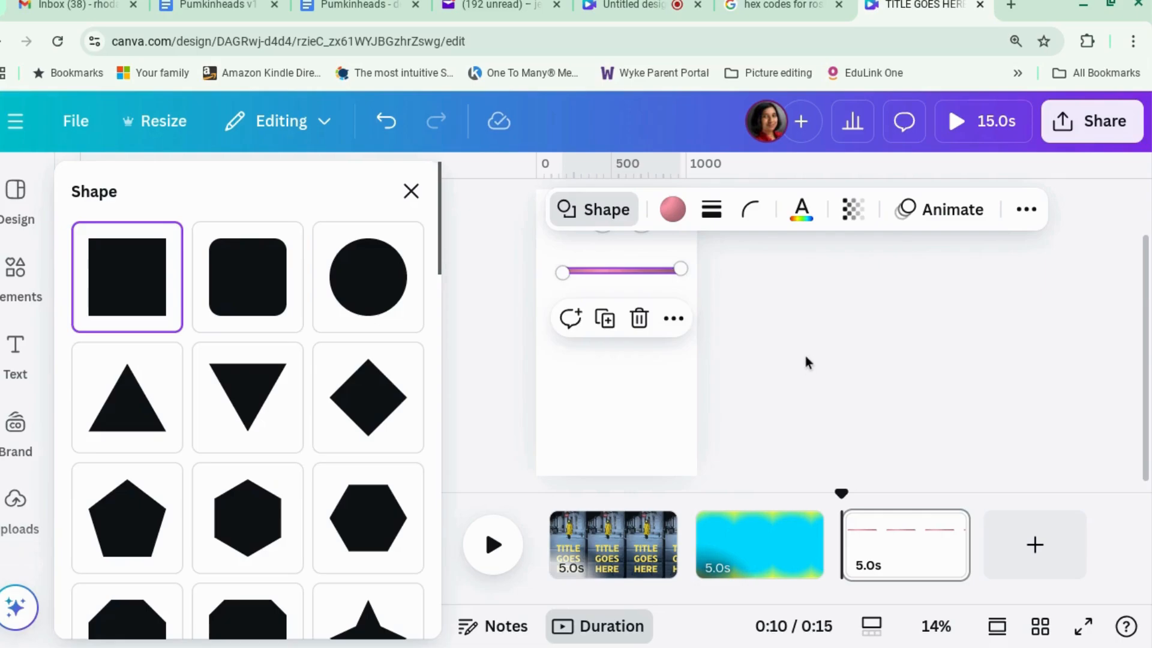
{"action": "left_click", "coordinate": [805, 358]}
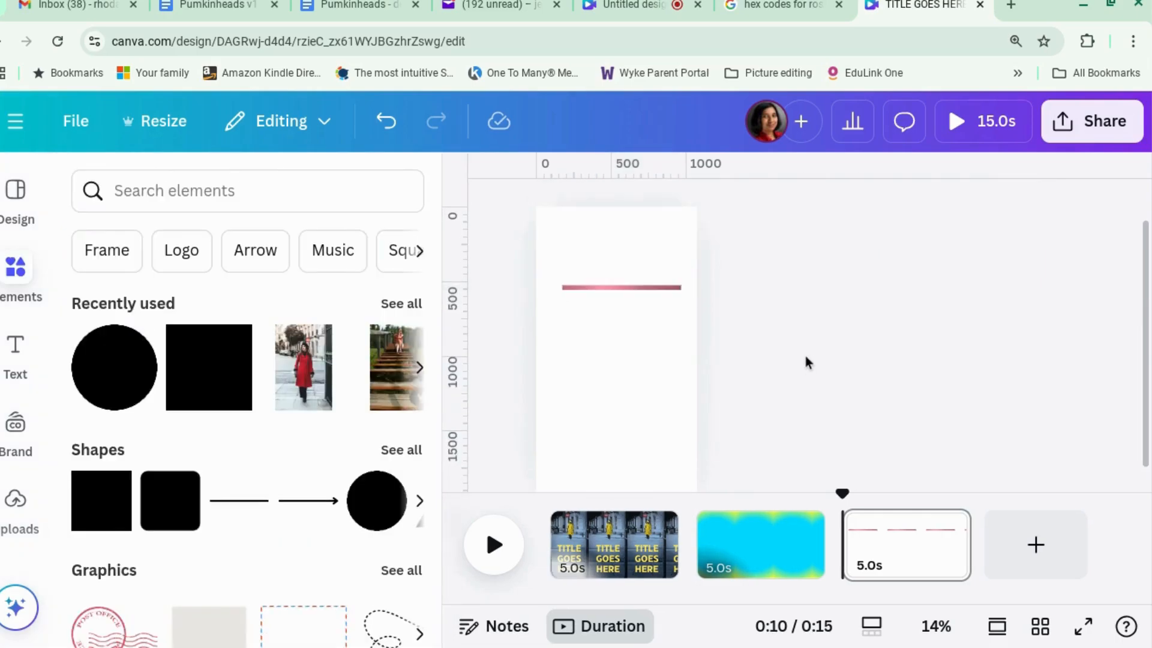